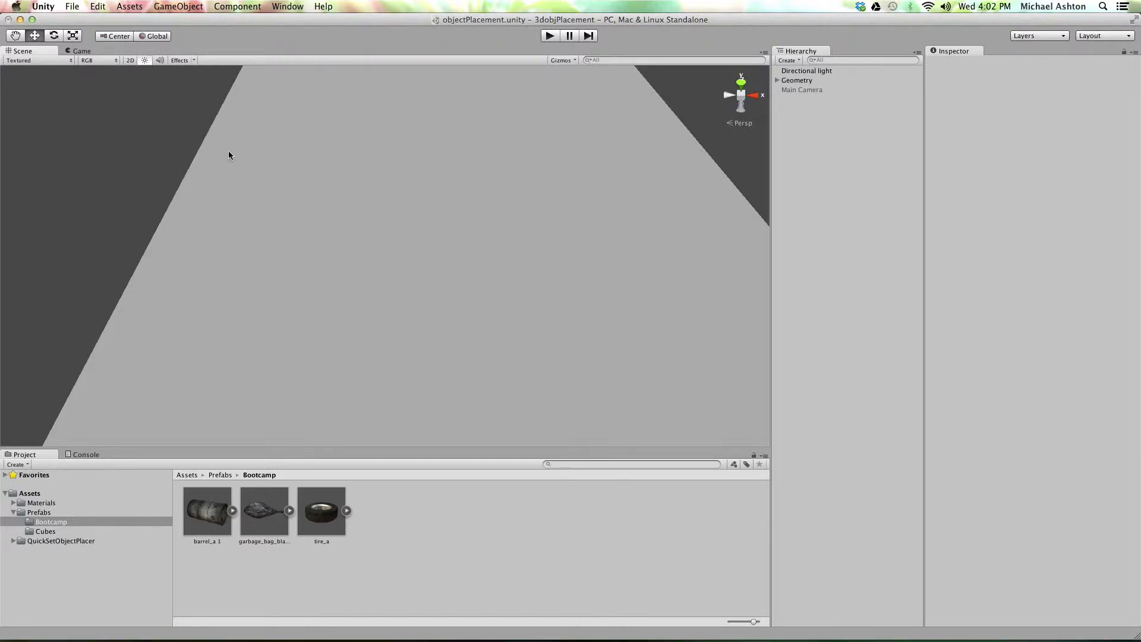
- Add a QuickSetObjectPlacer object to the scene
left_click(287, 6)
mouse_move(357, 79)
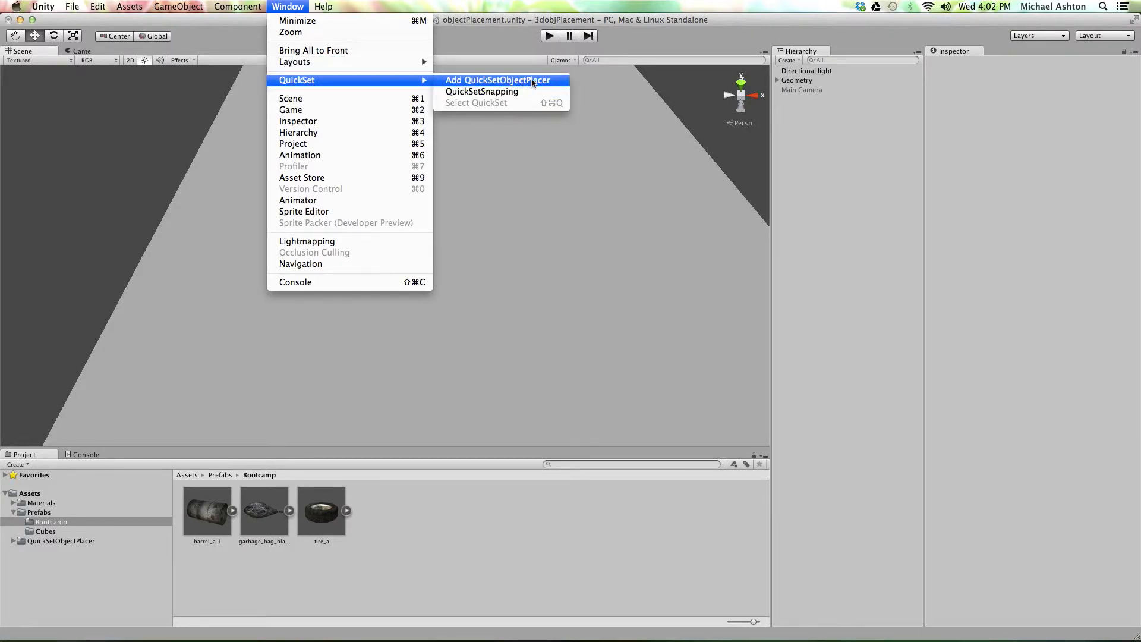
left_click(534, 82)
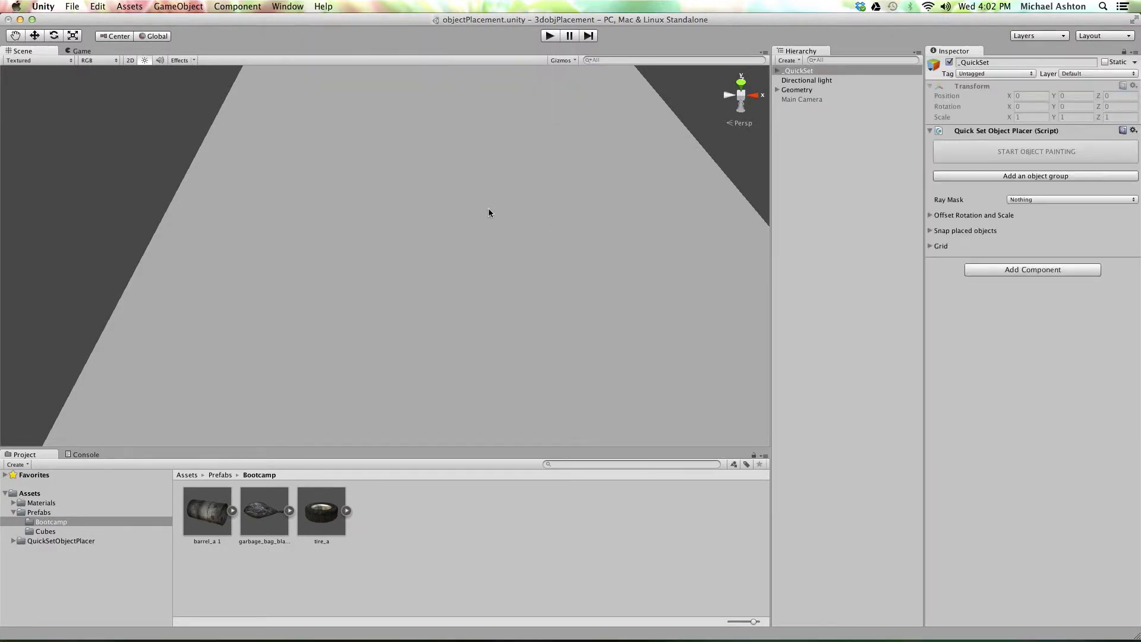
middle_click_drag(567, 179, 553, 220)
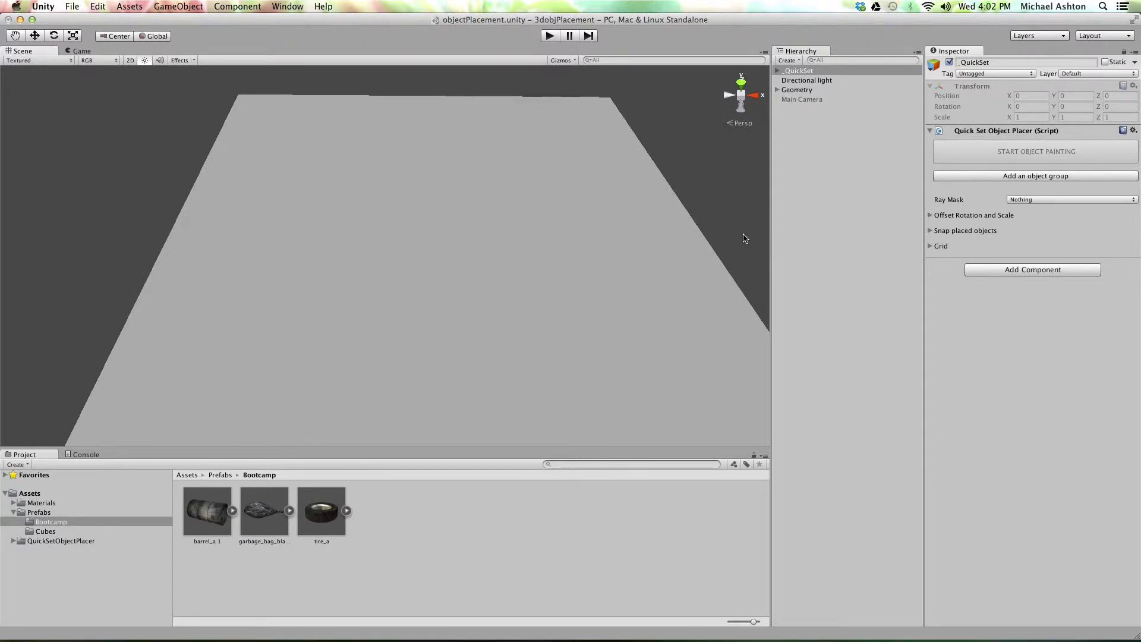
- Set the object placer's Ray Mask to Everything and review the included layers
left_click(1026, 202)
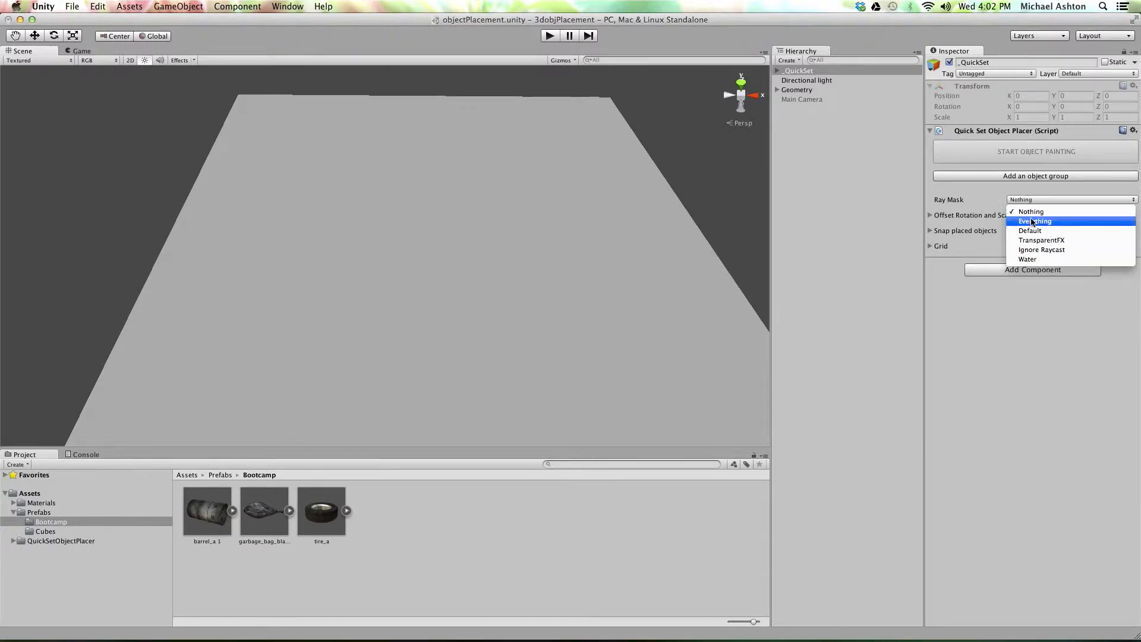
left_click(1033, 221)
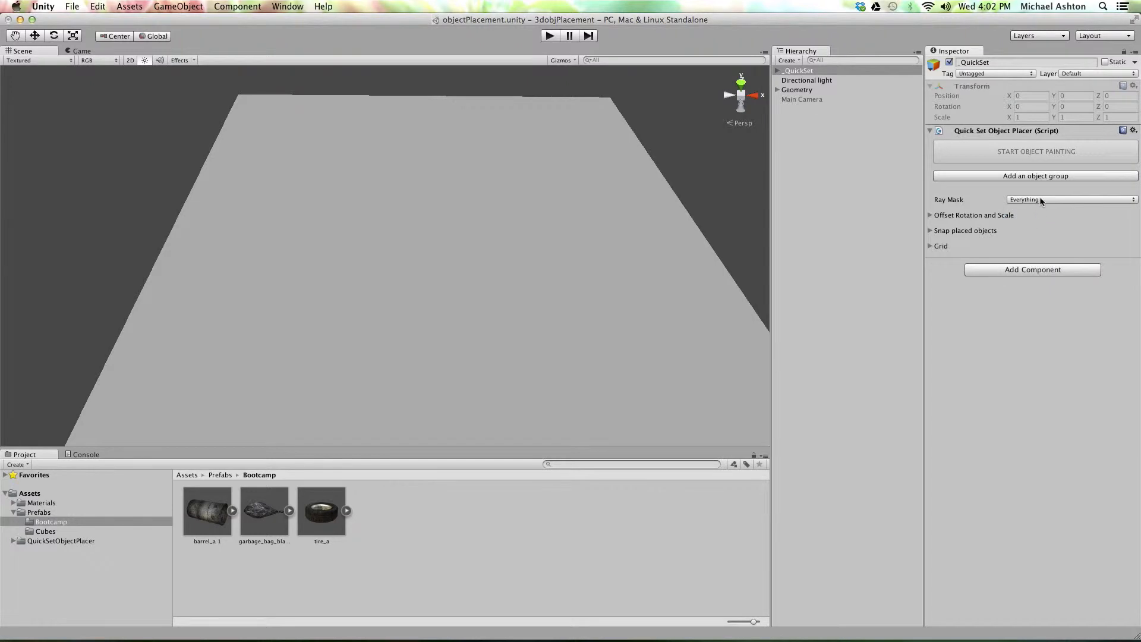
left_click(1050, 200)
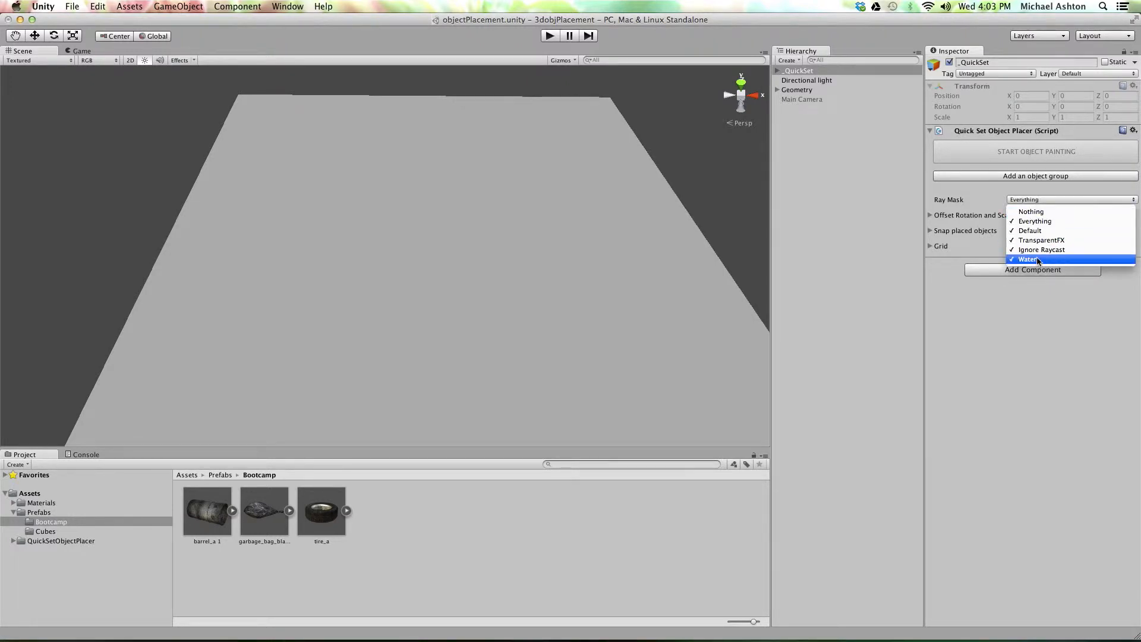
left_click(985, 194)
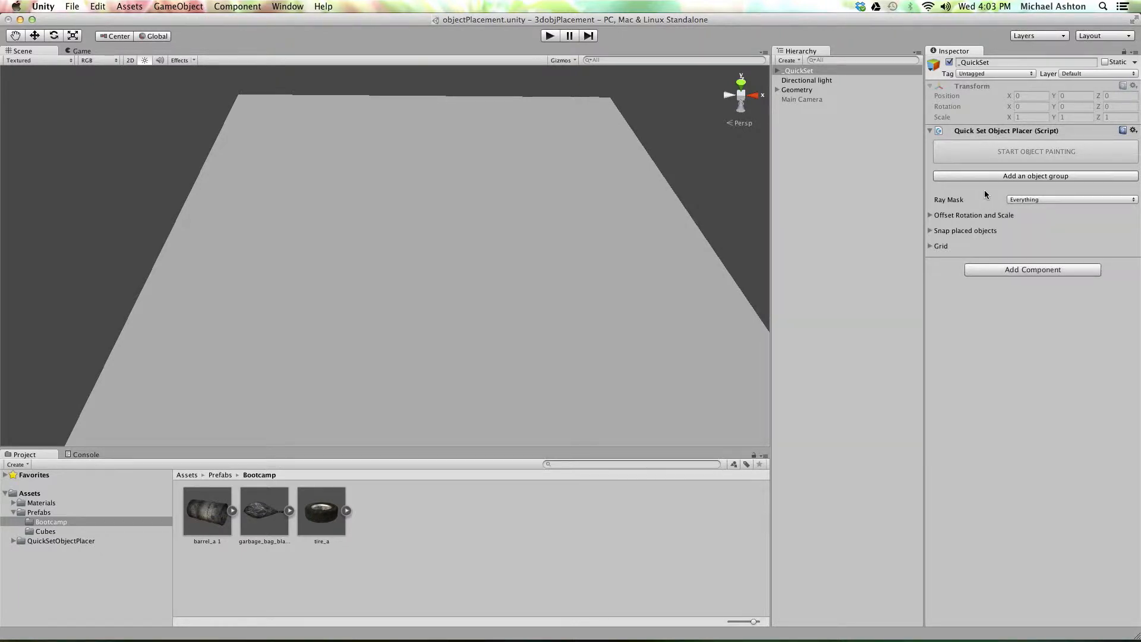
- Add an object group to the placer and name it "cubes"
left_click(1042, 176)
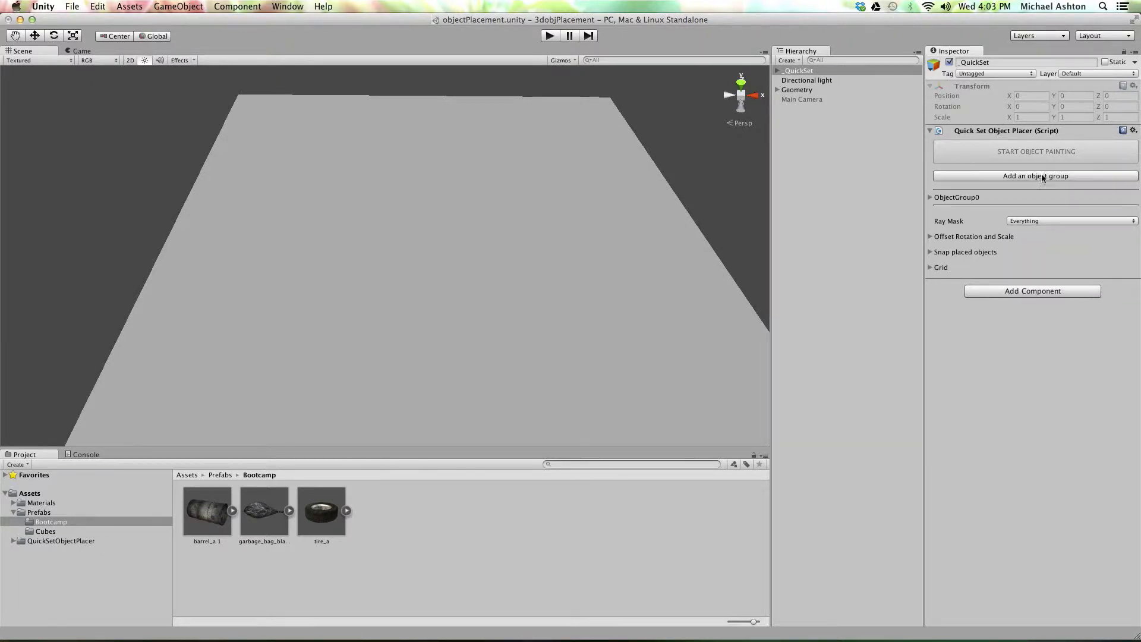
left_click(931, 198)
left_click(1028, 208)
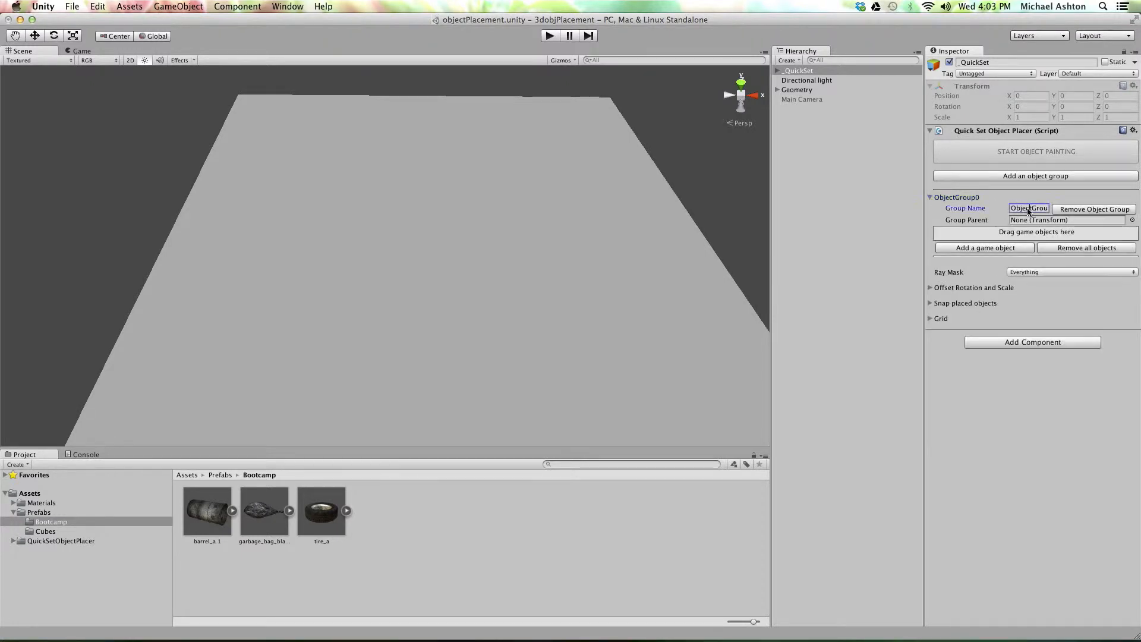
type("cubes")
- Add all five prefabs from the Cubes folder, CubeBlack through CubeWhite, to the cubes group
left_click(39, 532)
left_click(205, 512)
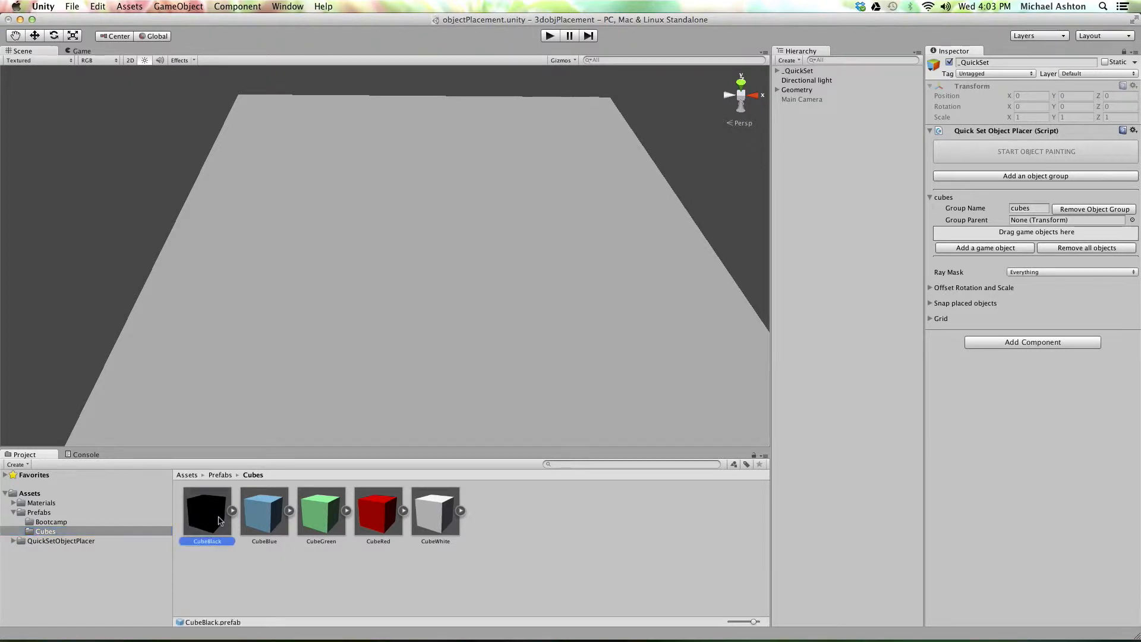
left_click(445, 512, "shift")
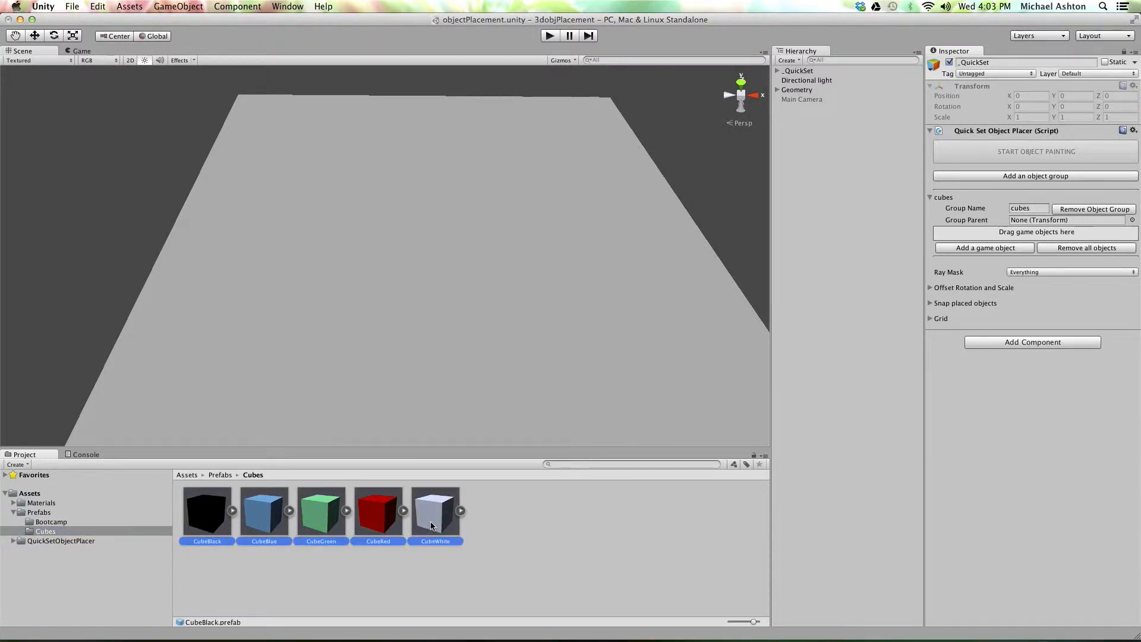
left_click_drag(431, 526, 965, 234)
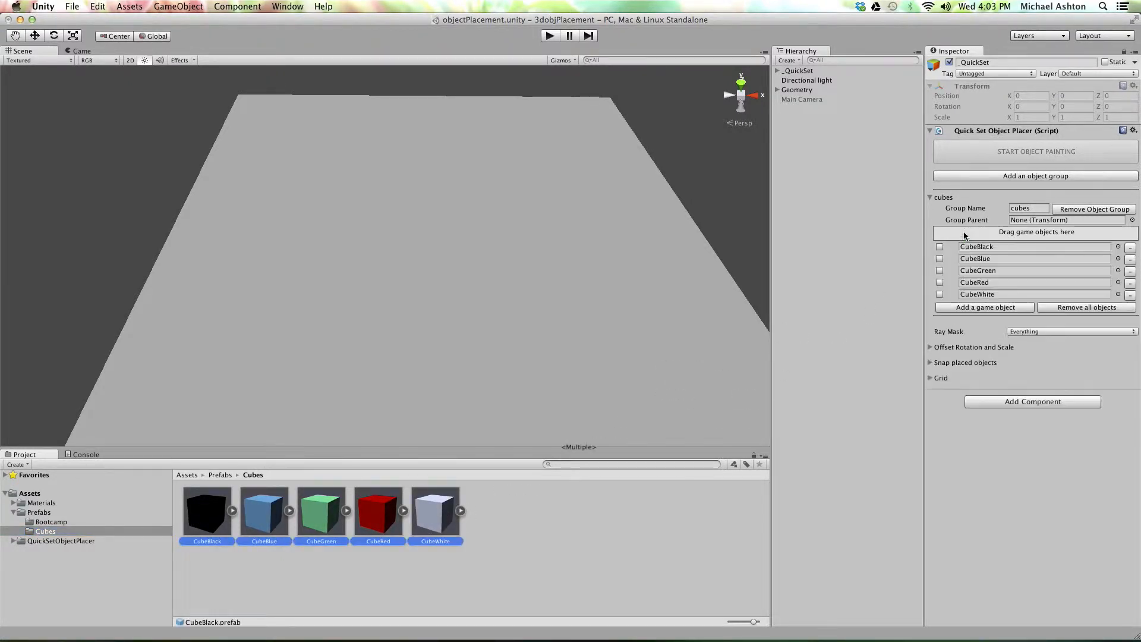
- Add a second object group named "bootcamp" and remove all the cube objects it contains
left_click(1005, 177)
left_click(1022, 337)
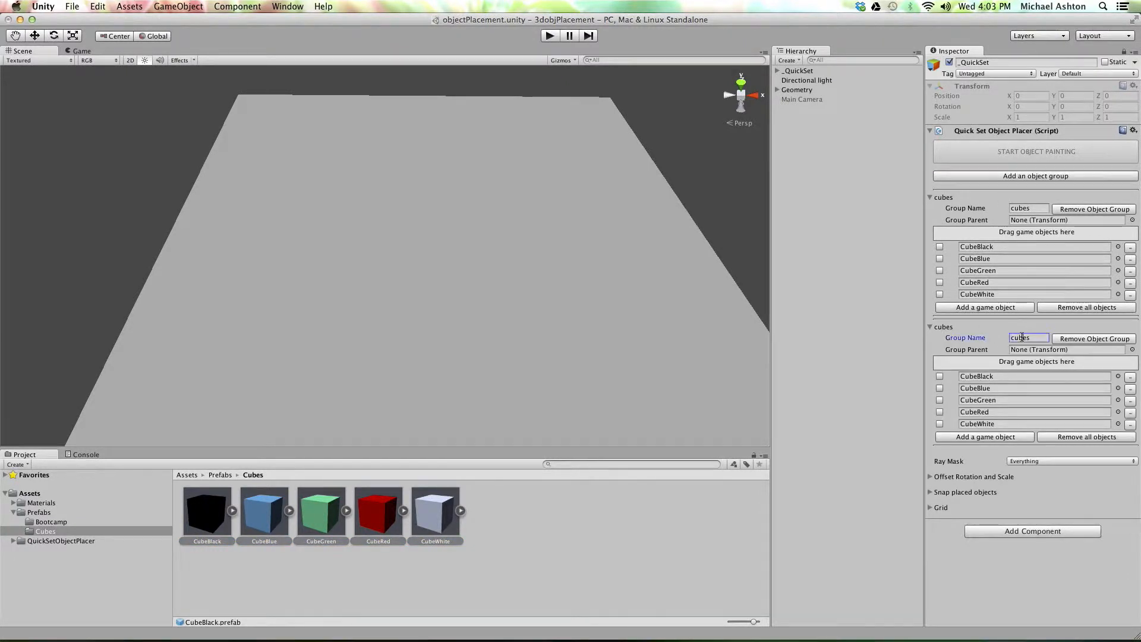
double_click(1020, 337)
type("bootcamp")
left_click(1058, 438)
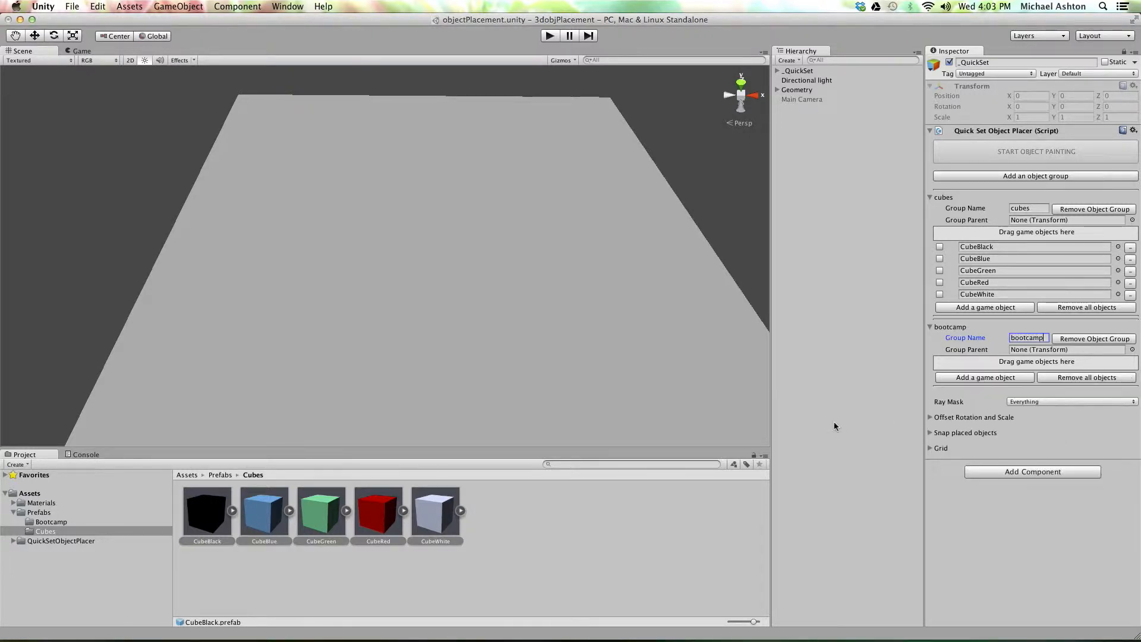
- Add the barrel_a 1, garbage_bag_black and tire_a prefabs from the Bootcamp folder to the bootcamp group, and unlock the Inspector
left_click(52, 524)
left_click(215, 523)
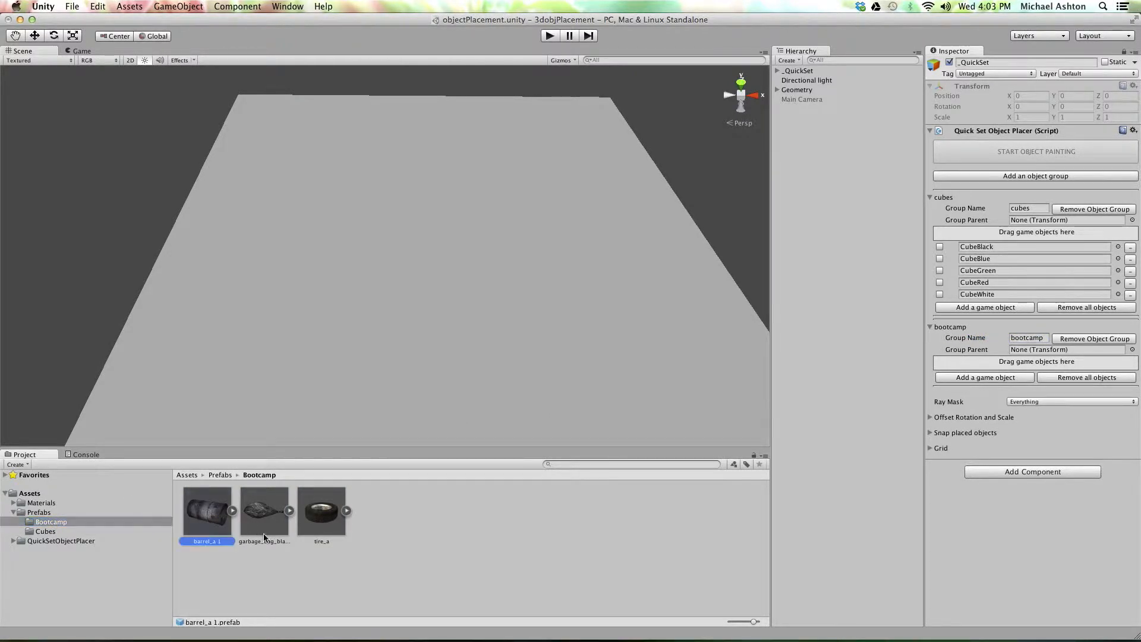
left_click(320, 529, "shift")
left_click_drag(315, 518, 971, 364)
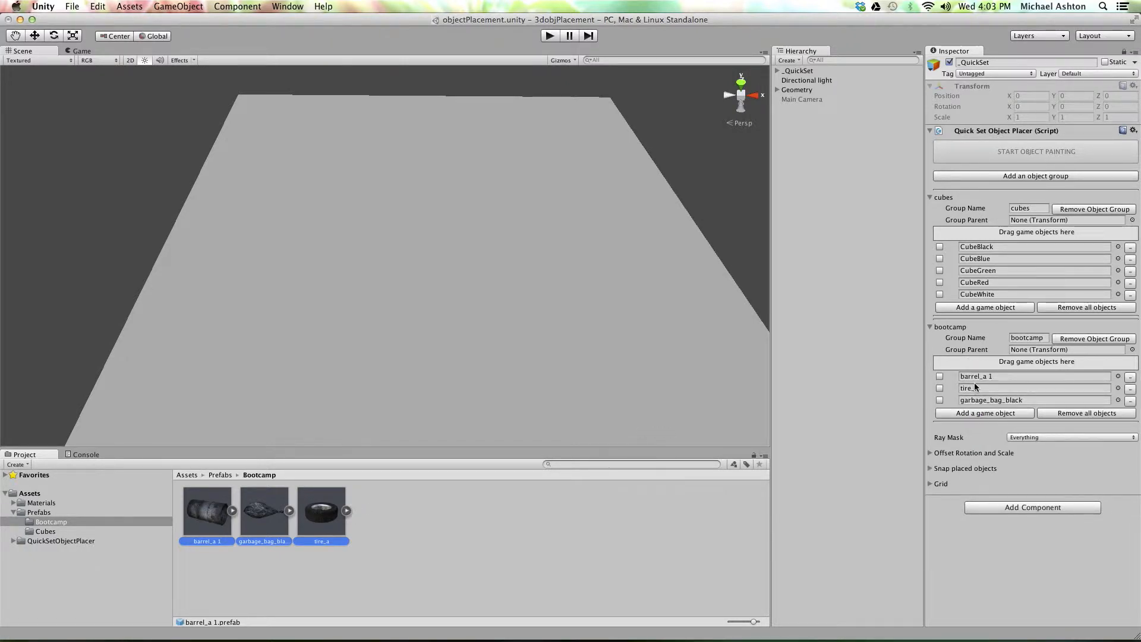
left_click(1125, 52)
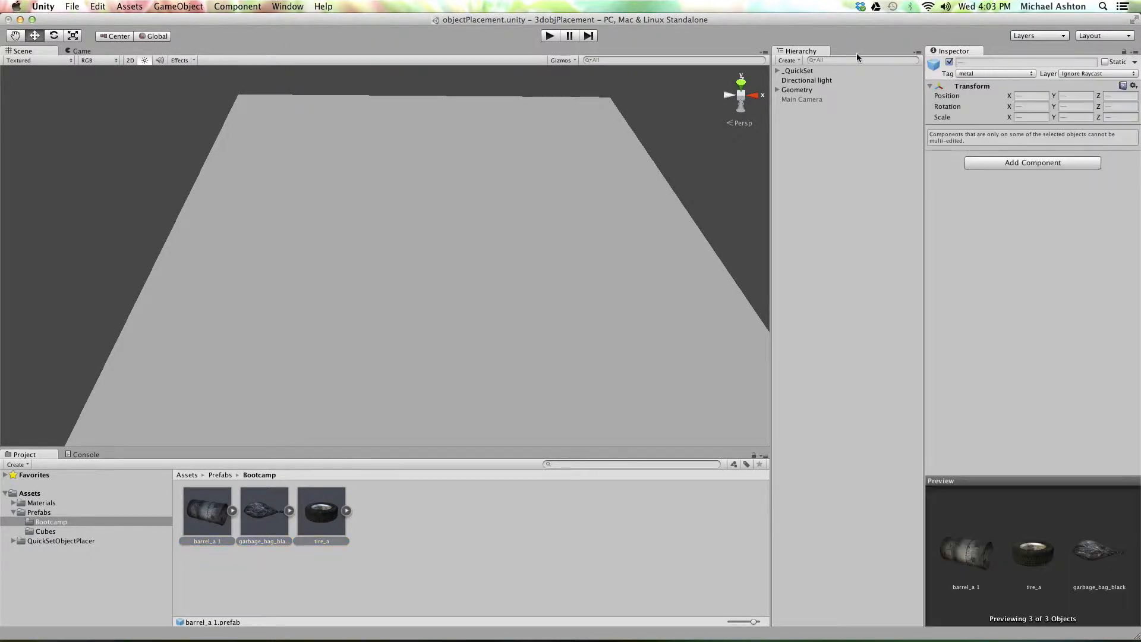
- Enable CubeBlue in the _QuickSet placer and paint three blue cubes onto the far part of the plane
left_click(801, 72)
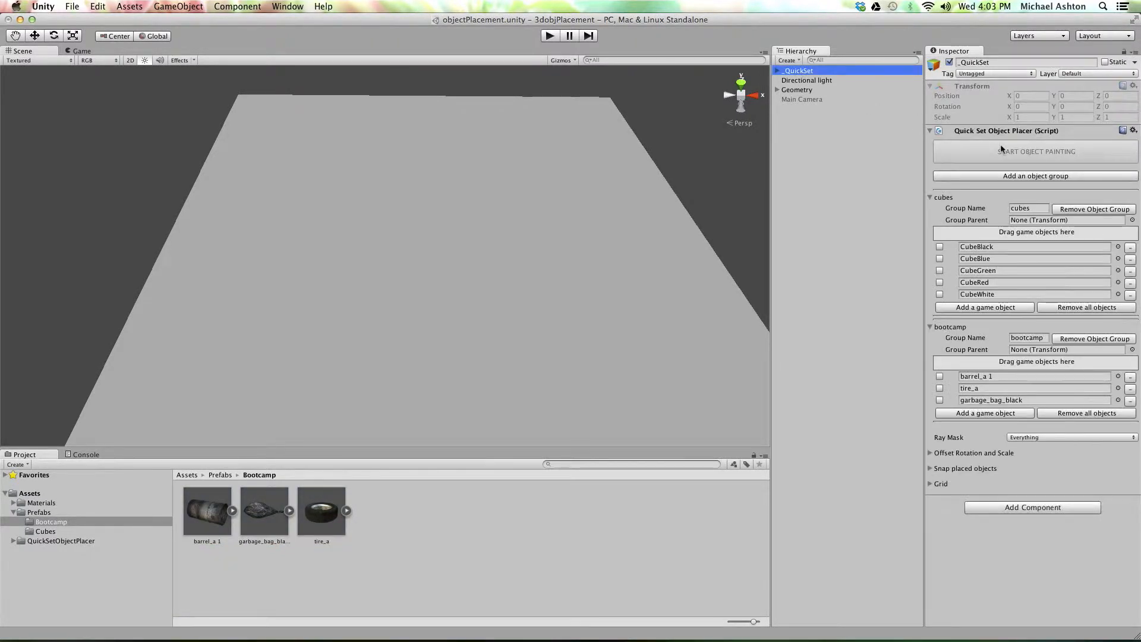
left_click(940, 259)
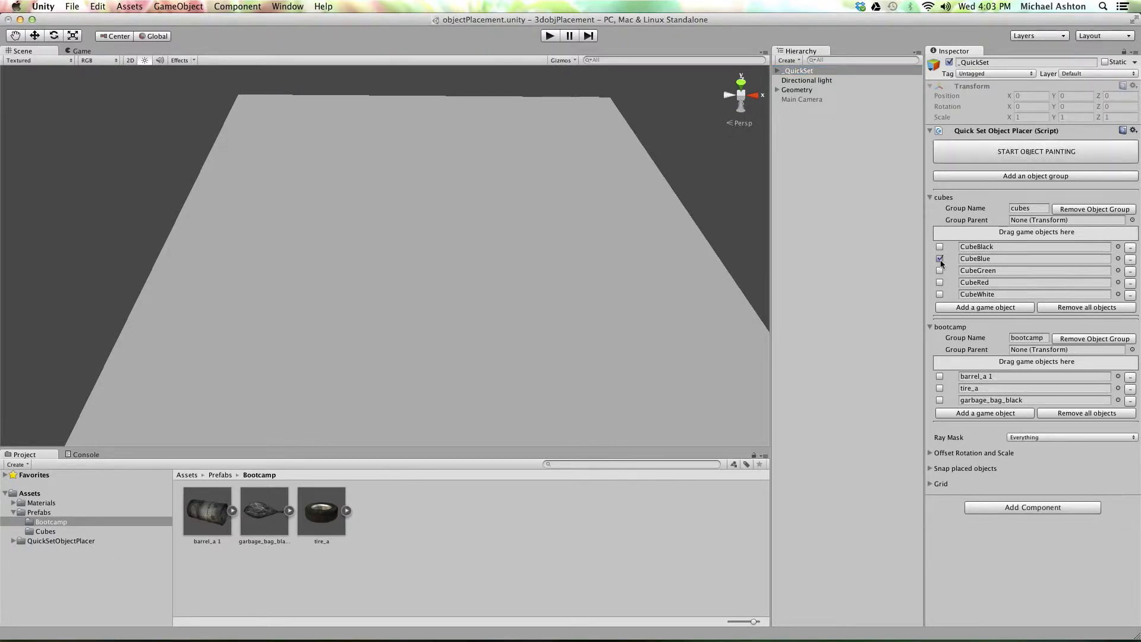
left_click(1010, 151)
left_click(260, 117)
left_click(269, 170)
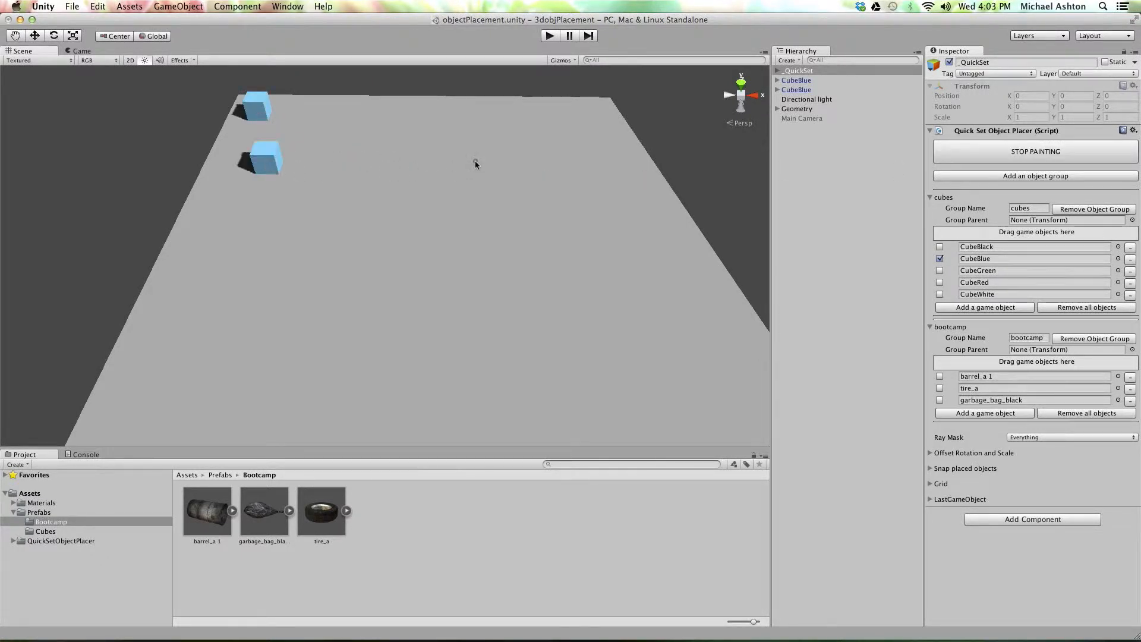
left_click(476, 158)
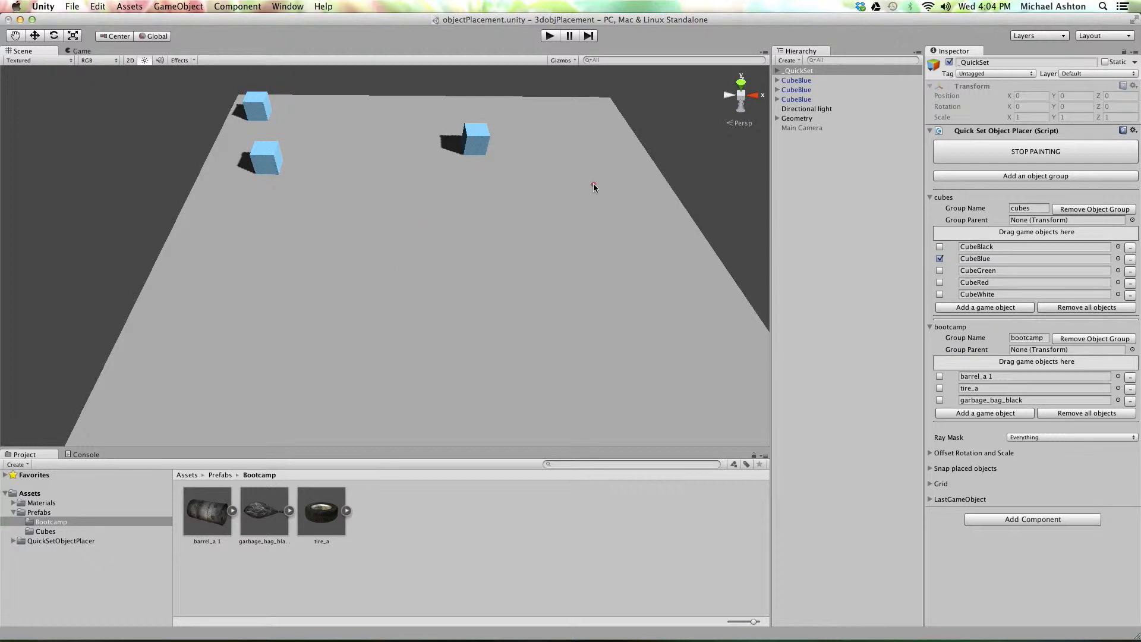
- Delete the three painted CubeBlue objects from the scene
left_click(802, 81)
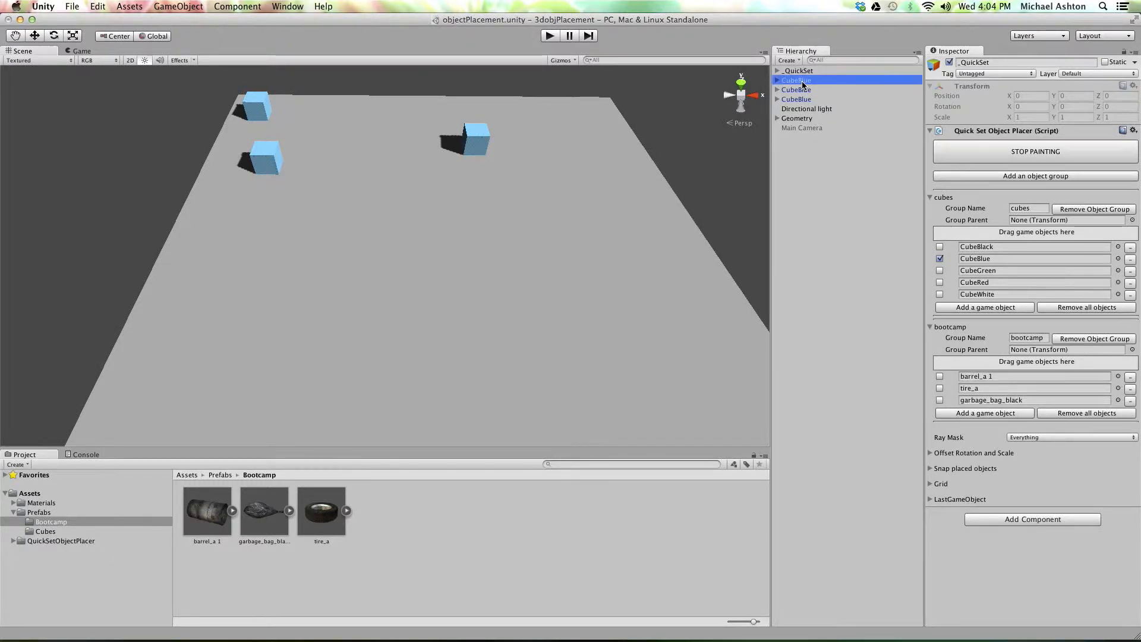
left_click(795, 99, "shift")
right_click(793, 90)
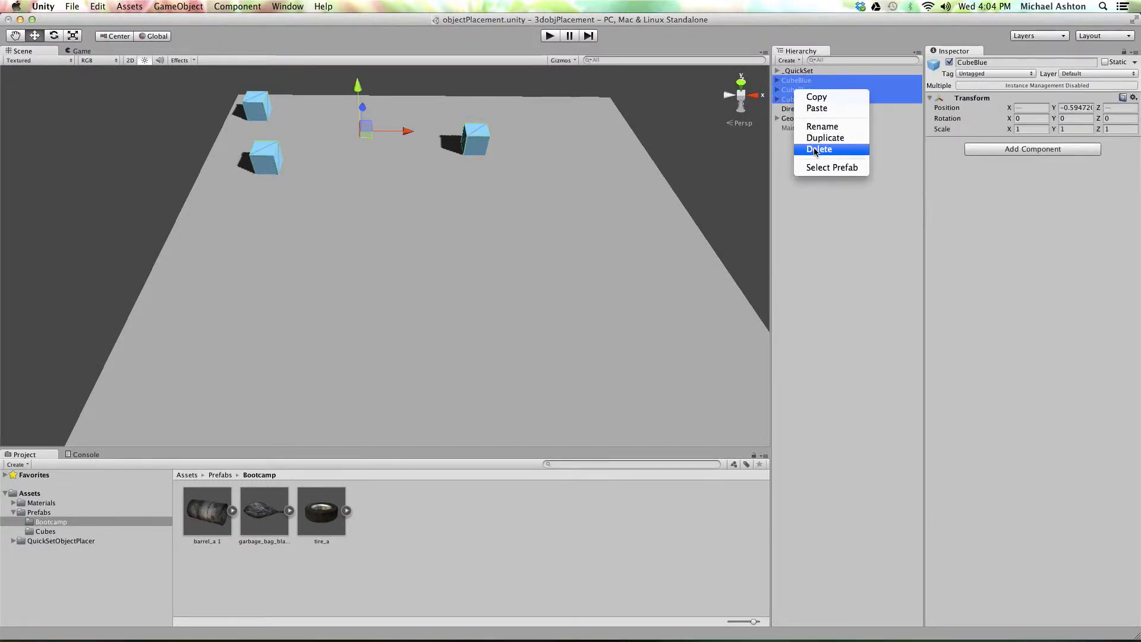
left_click(811, 152)
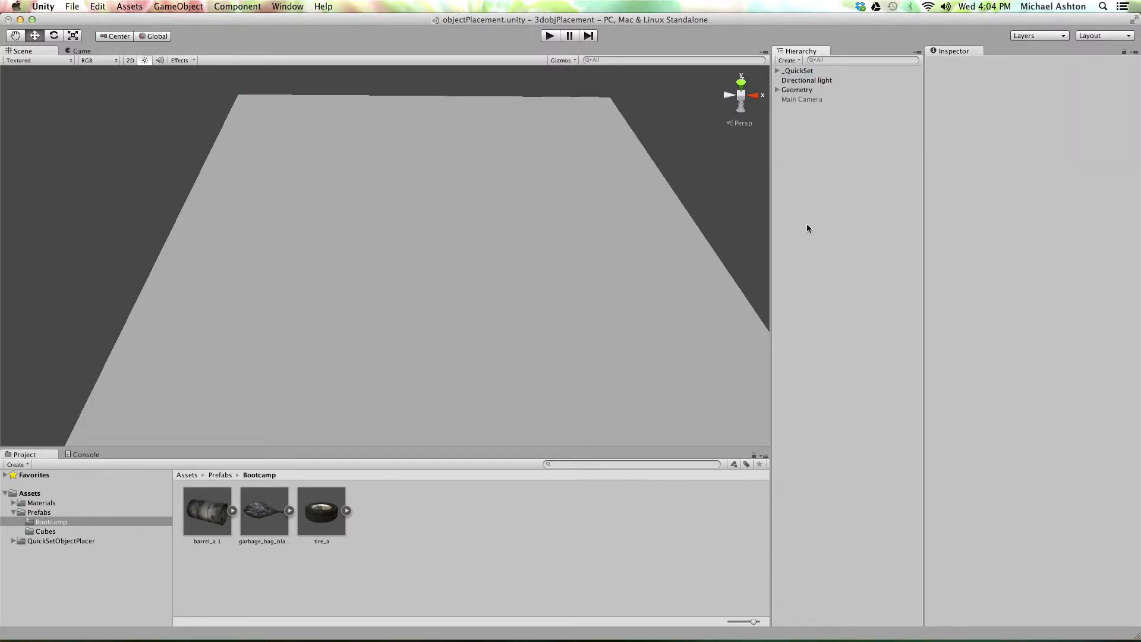
- Create an empty game object named "cubes parent" and assign it as the cubes group's Group Parent
key("super+shift+n")
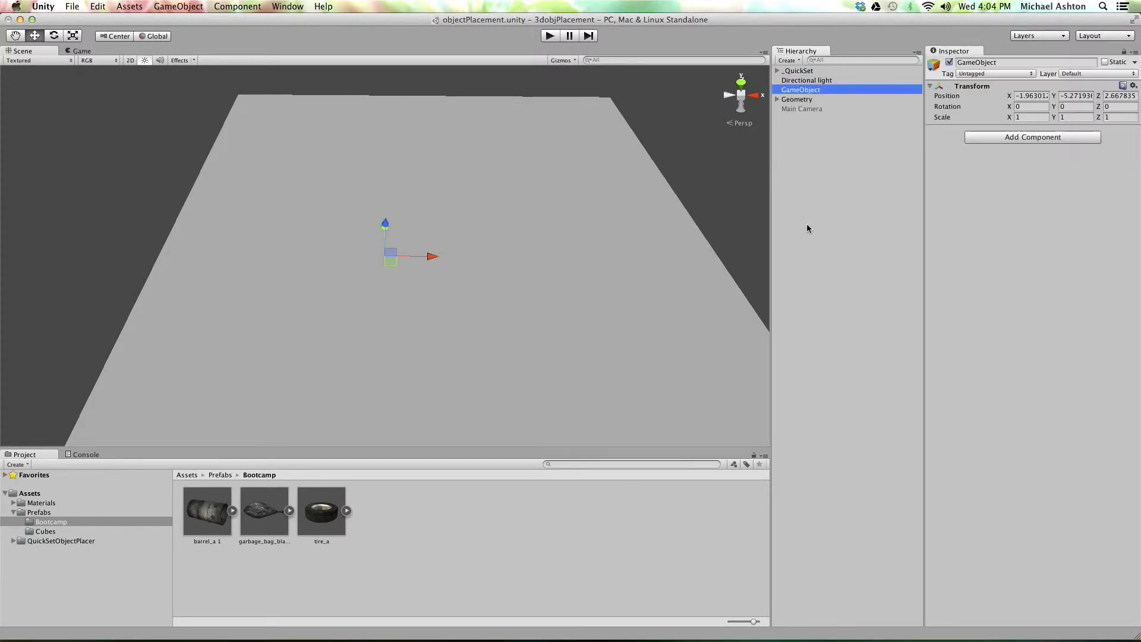
left_click(976, 62)
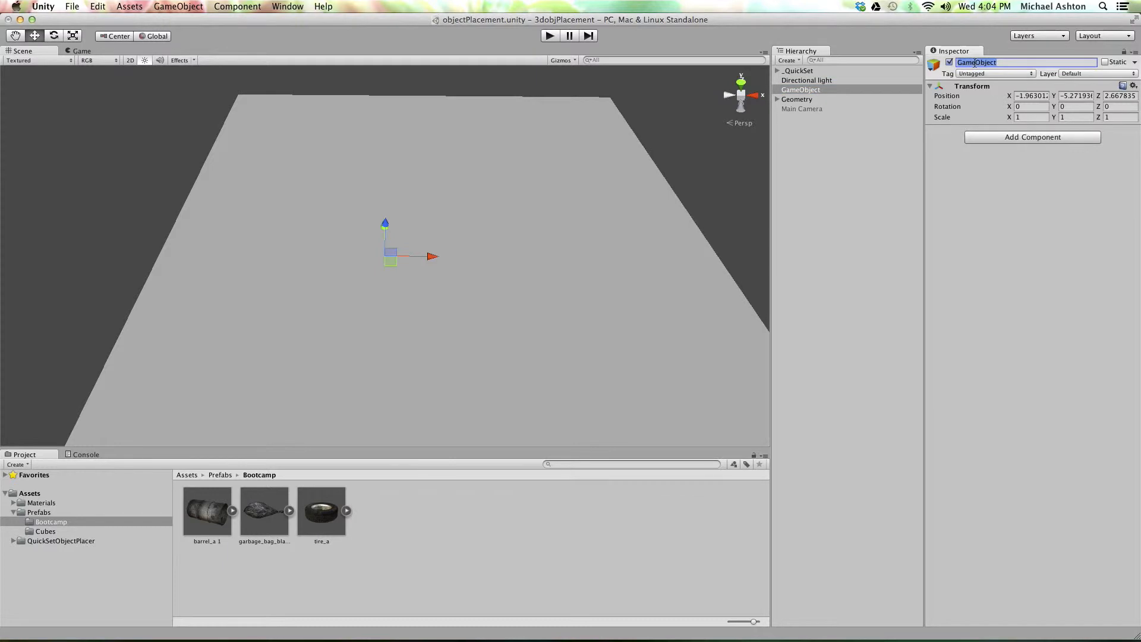
type("cubes parent")
key("Return")
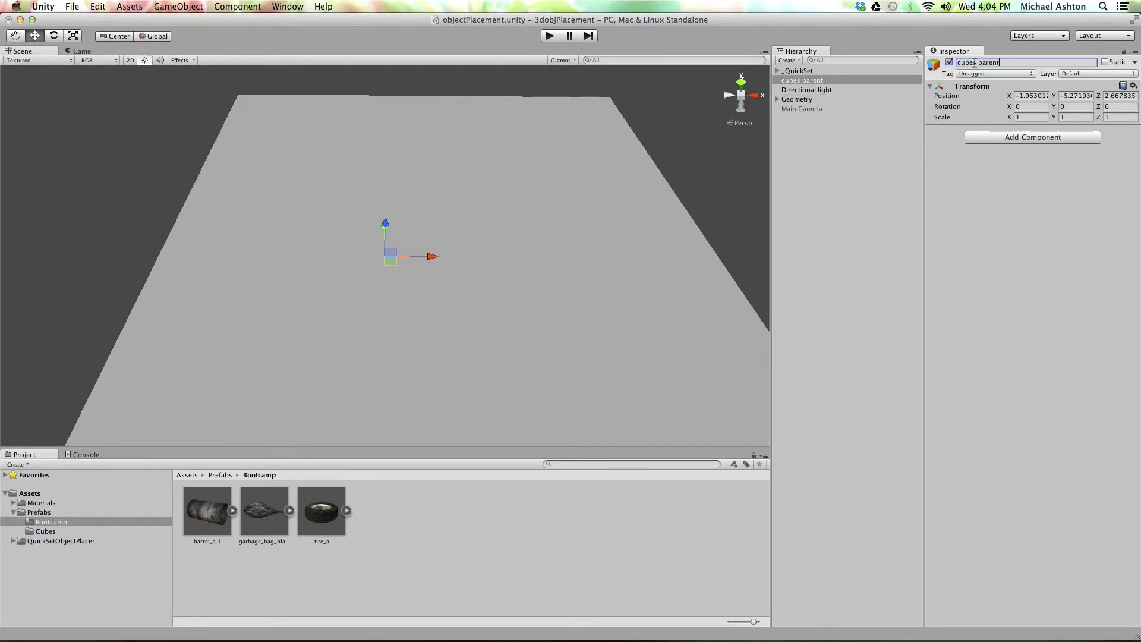
left_click(813, 74)
left_click_drag(804, 82, 1028, 223)
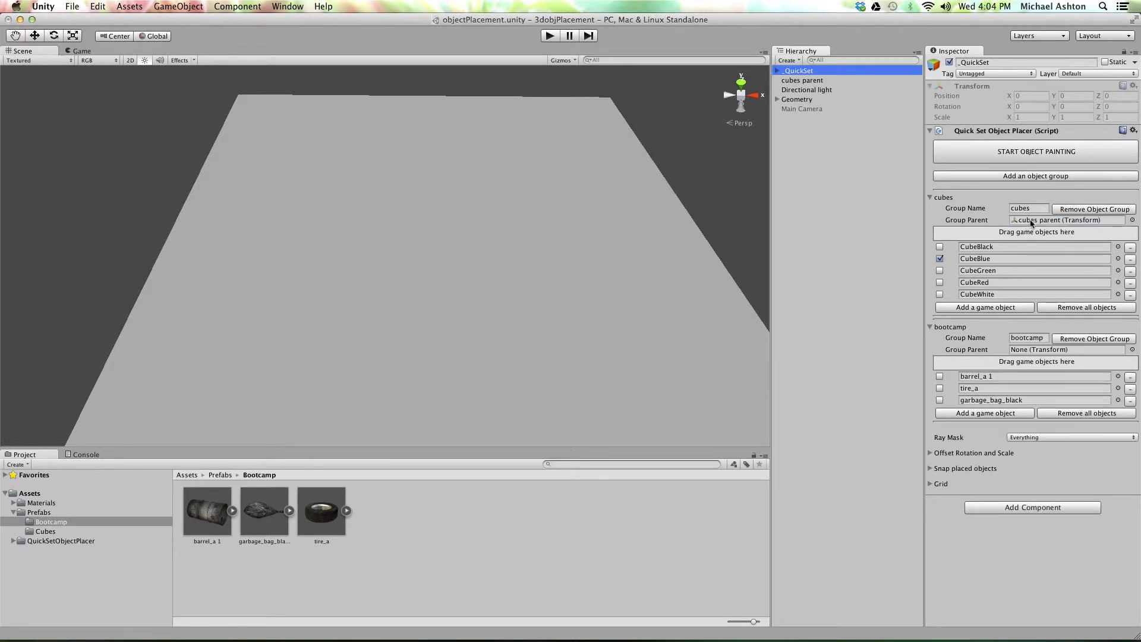
- Paint two CubeBlue objects near the plane's far edge and check them under cubes parent in the Hierarchy
left_click(1005, 156)
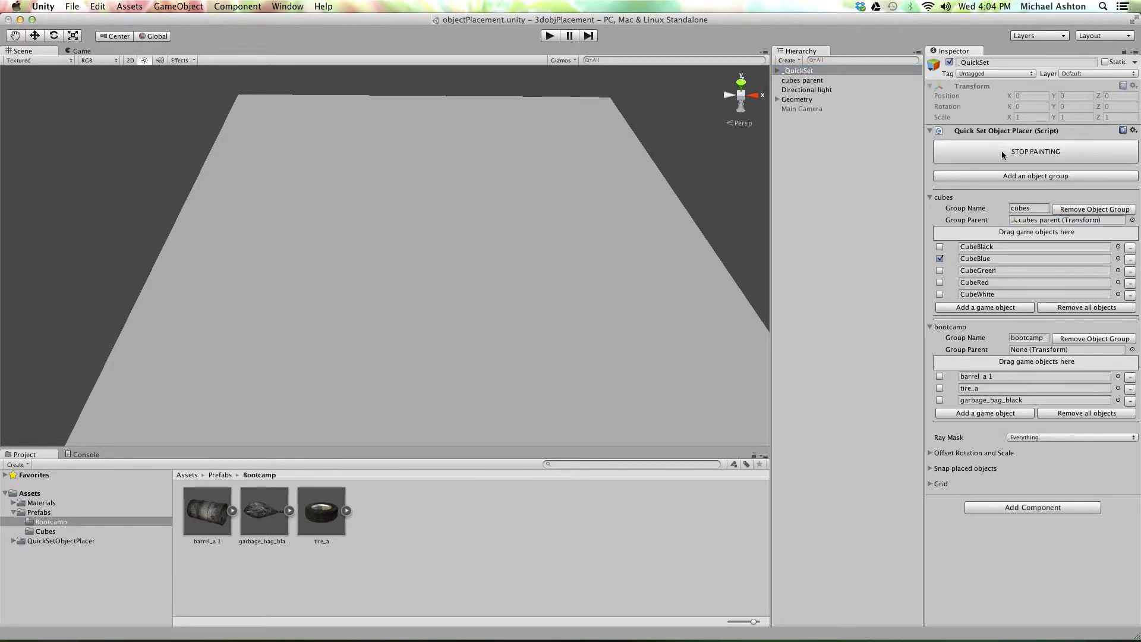
left_click(405, 165)
left_click(481, 150)
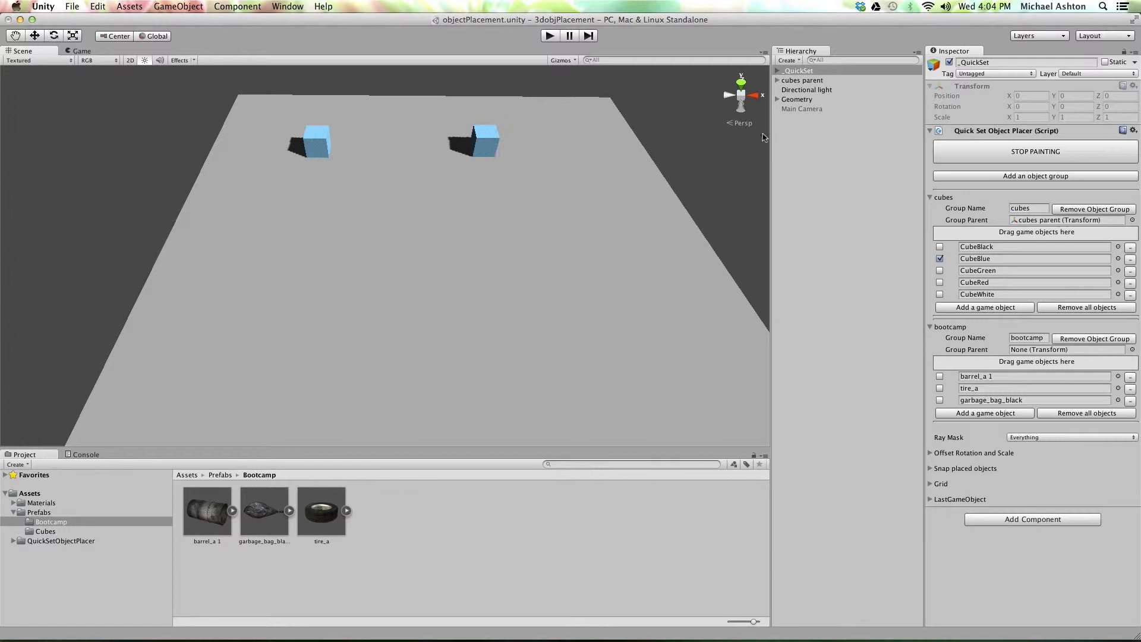
left_click(780, 84)
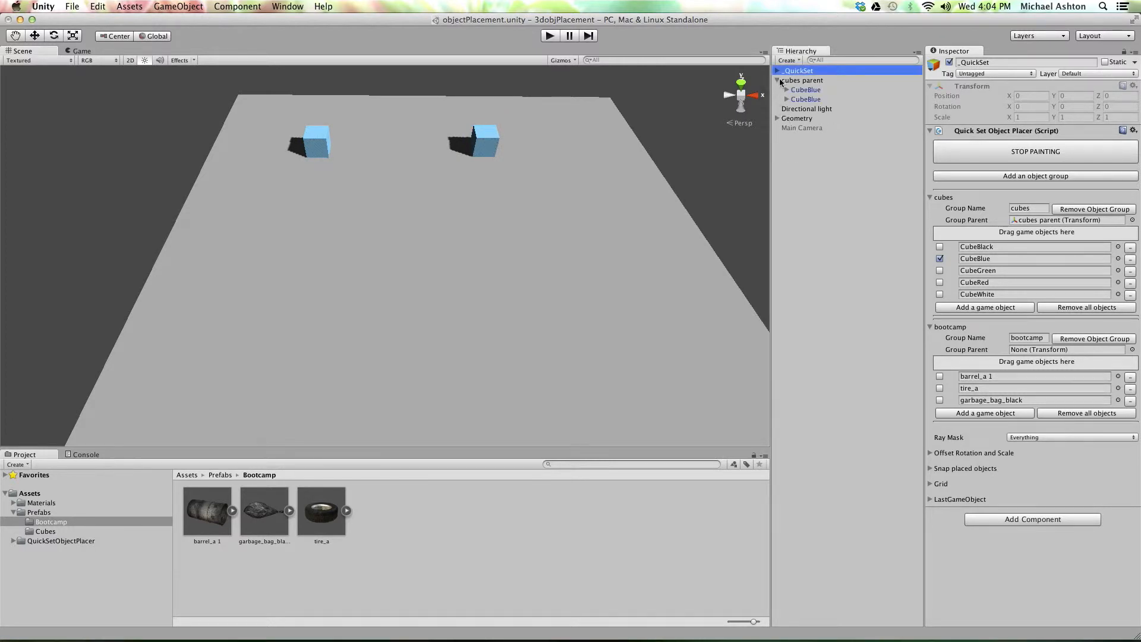
- Switch the painted object to CubeRed and place one red cube to the right of the two blue cubes
left_click(940, 282)
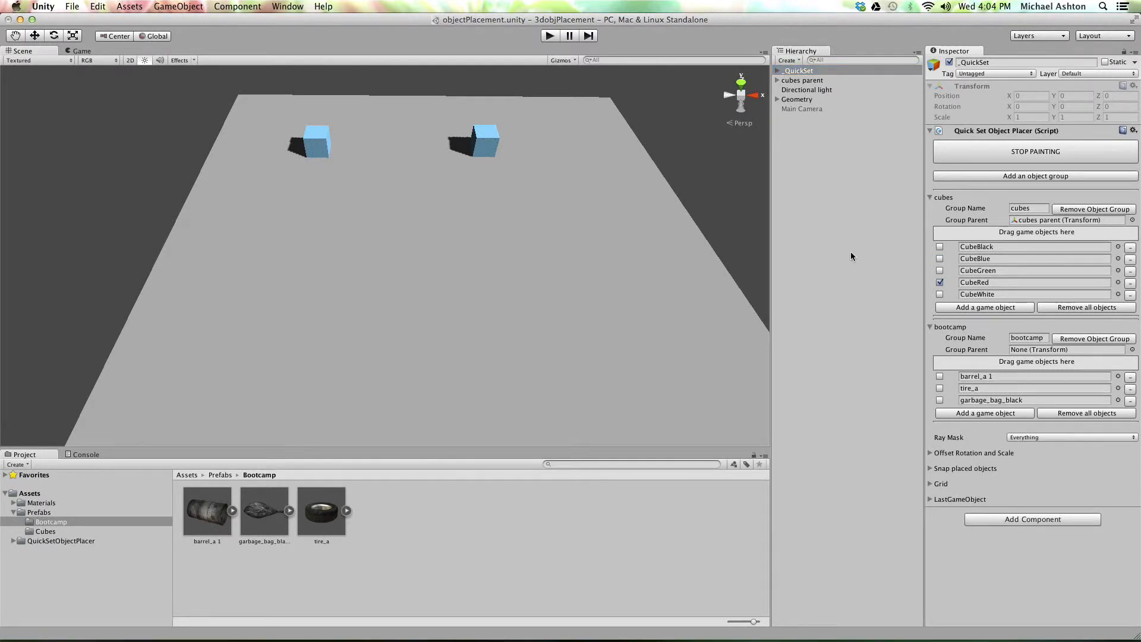
left_click(554, 152)
scroll(370, 205, "up", 5)
middle_click_drag(435, 147, 403, 277)
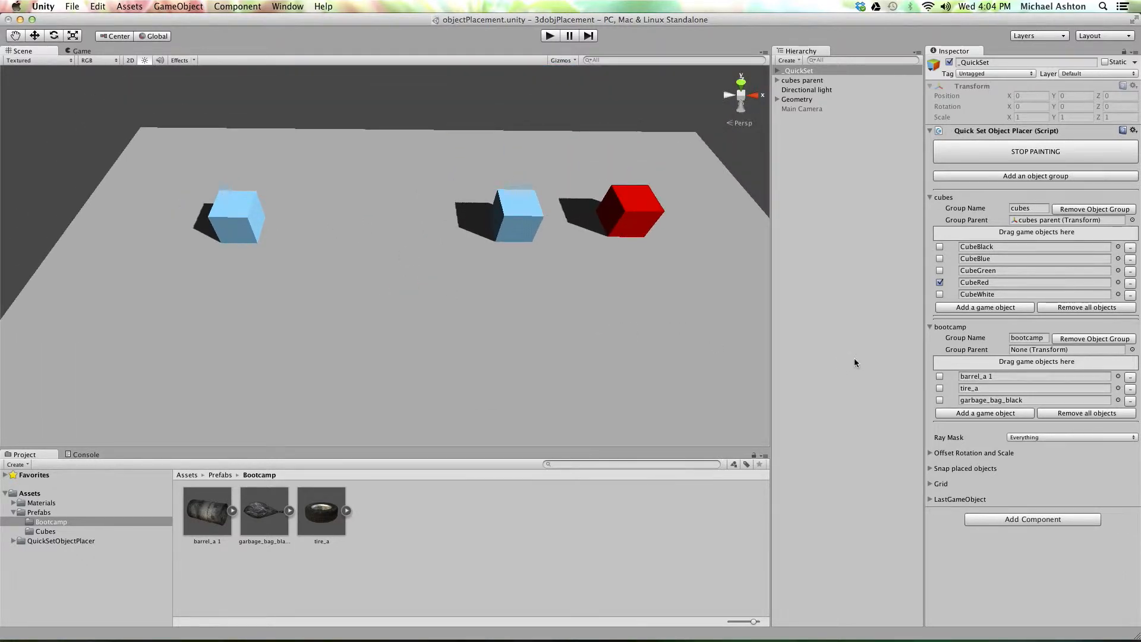
- Switch the painted object to tire_a and place one tire between the two blue cubes
left_click(940, 388)
left_click(351, 233)
scroll(370, 284, "down", 1)
scroll(375, 291, "up", 2)
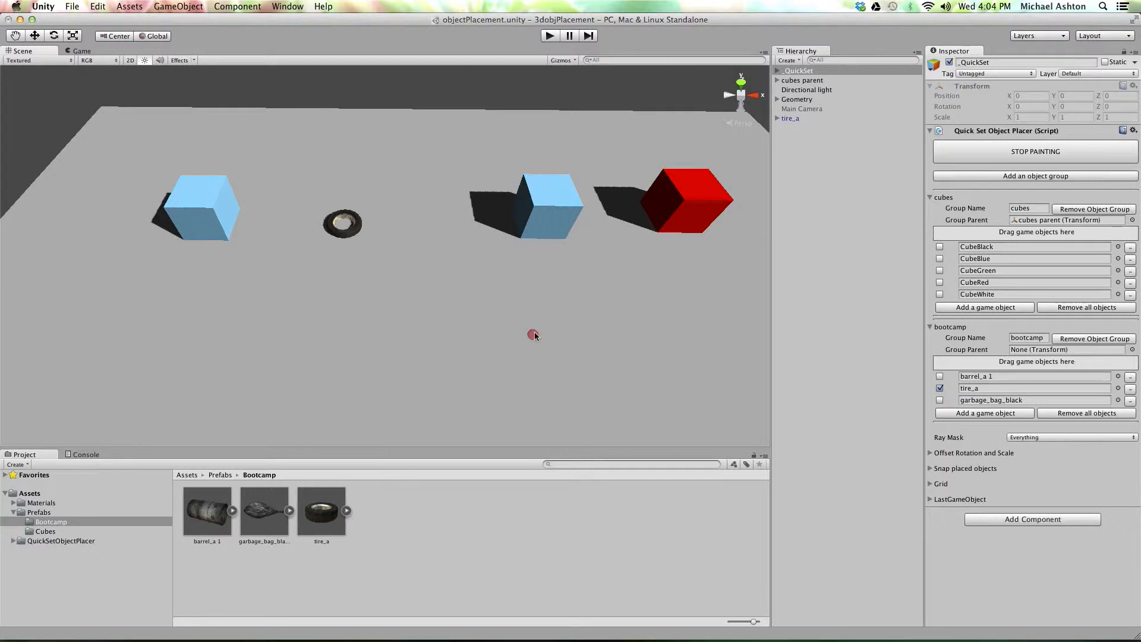
middle_click_drag(559, 304, 528, 247)
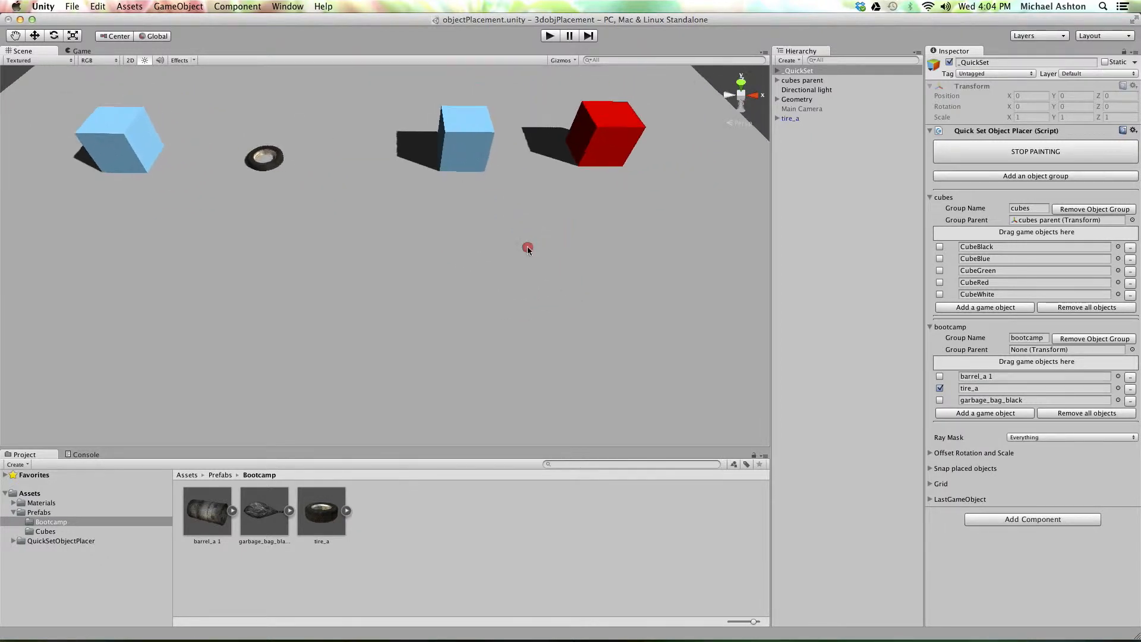
- Switch the painted object to CubeGreen and place one green cube in front of the row of objects
left_click(940, 270)
left_click(364, 296)
scroll(363, 372, "up", 5)
middle_click_drag(362, 375, 387, 323)
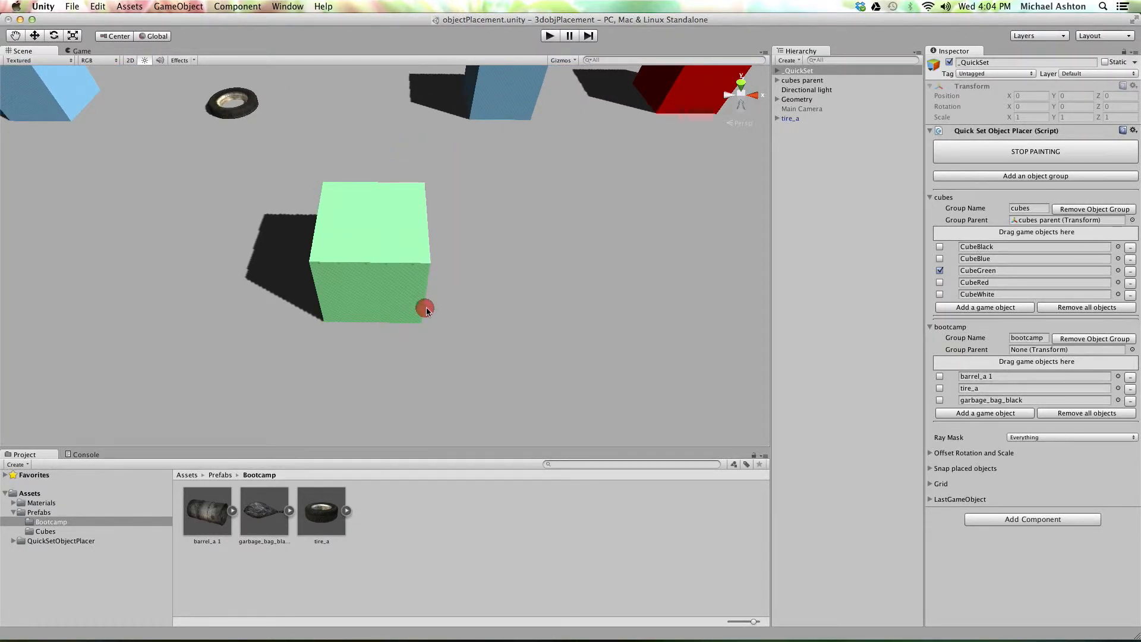
- Give the last placed green cube a New Scale of X 1.92 and Y 1.15 and a New Pos Y of -0.1, and apply the changes
left_click(929, 499)
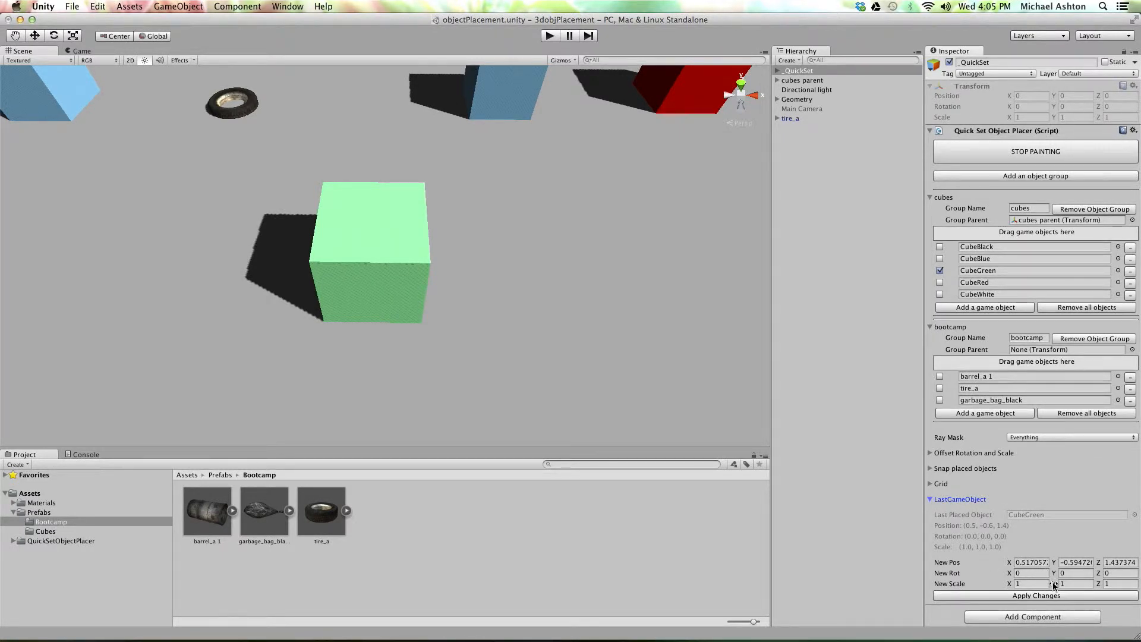
left_click_drag(1054, 586, 1070, 564)
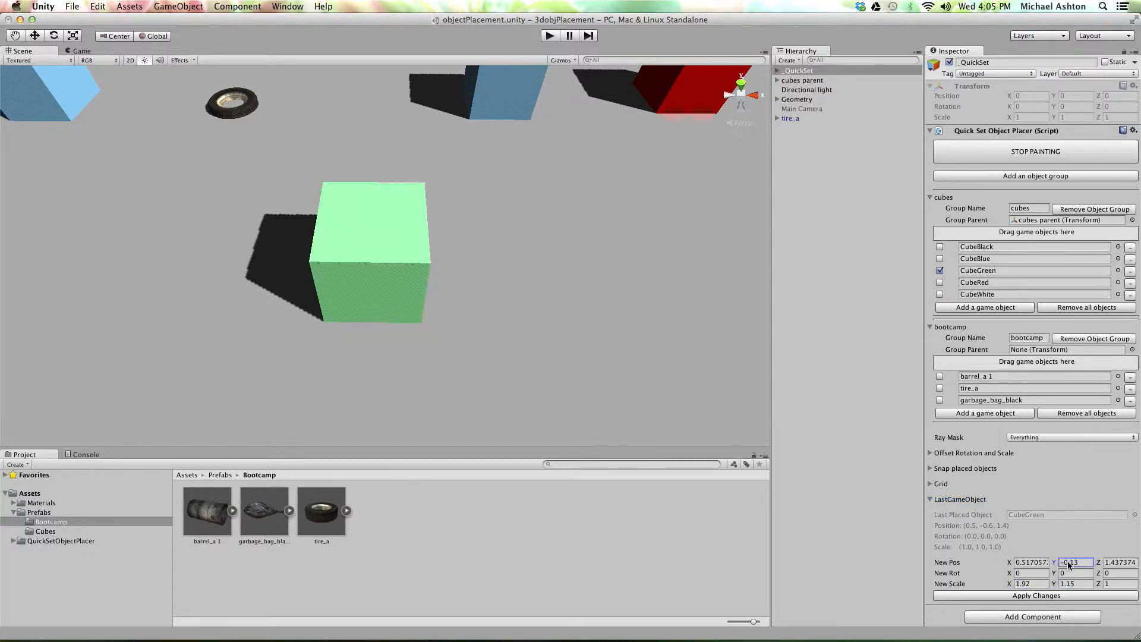
left_click(1035, 595)
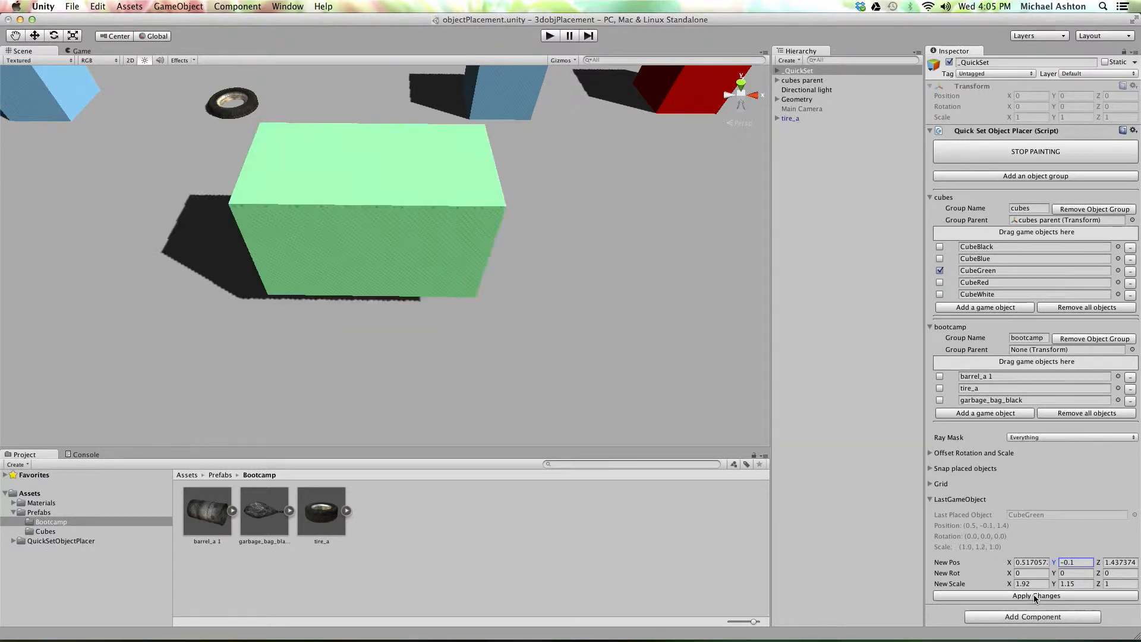
scroll(421, 250, "up", 3)
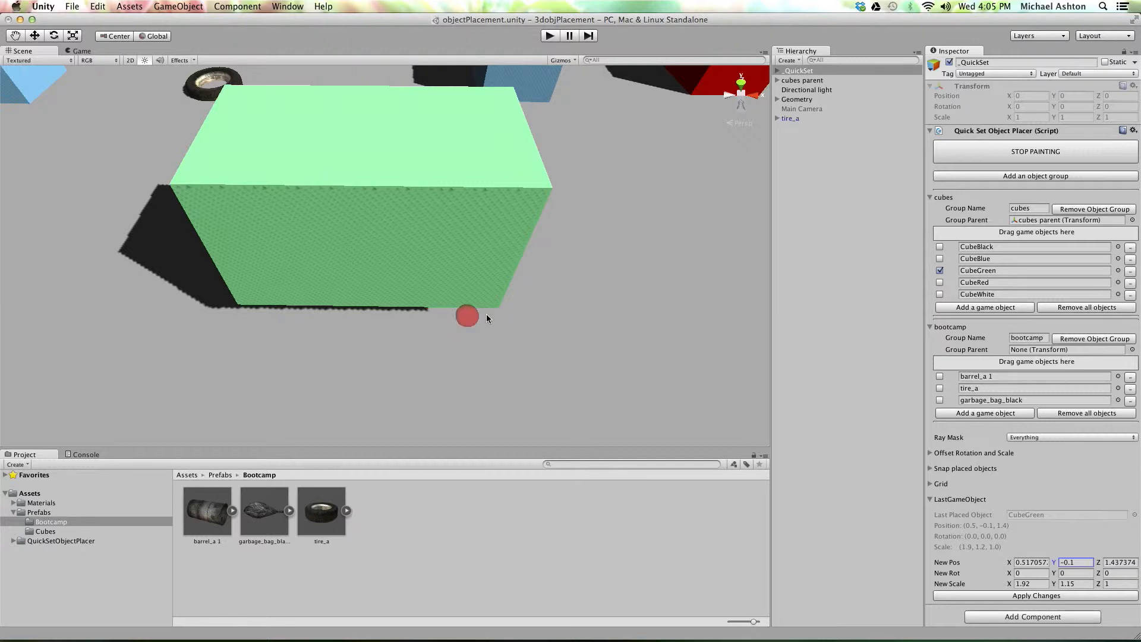
- Switch the painted object to CubeBlue and place one blue cube to the right of the stretched green cube
middle_click_drag(667, 298, 545, 302)
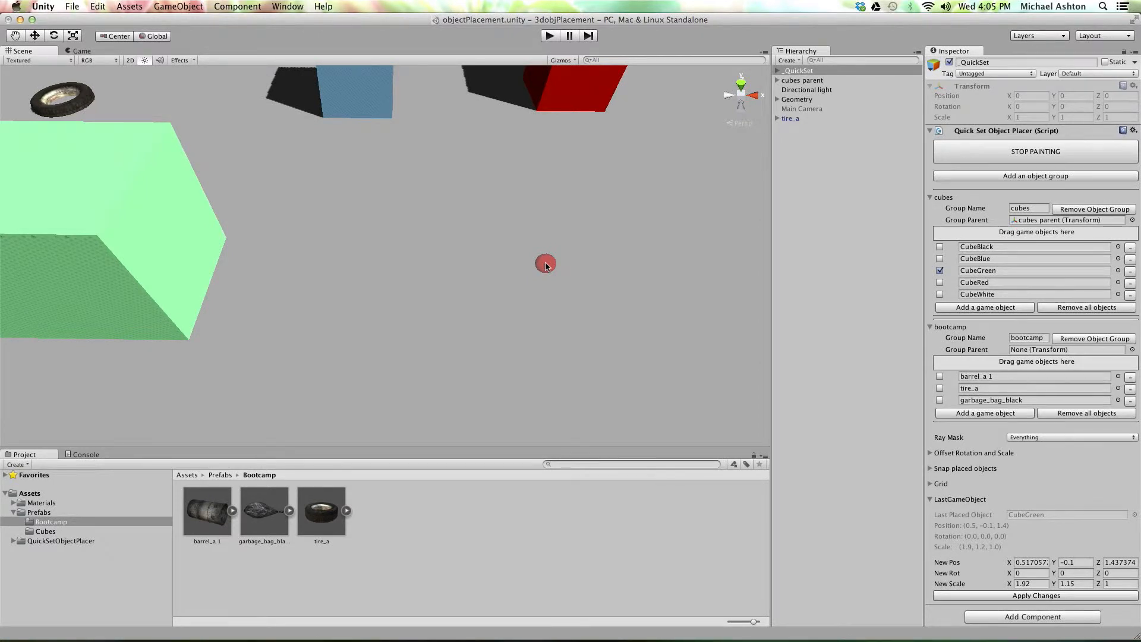
left_click(940, 259)
left_click(491, 274)
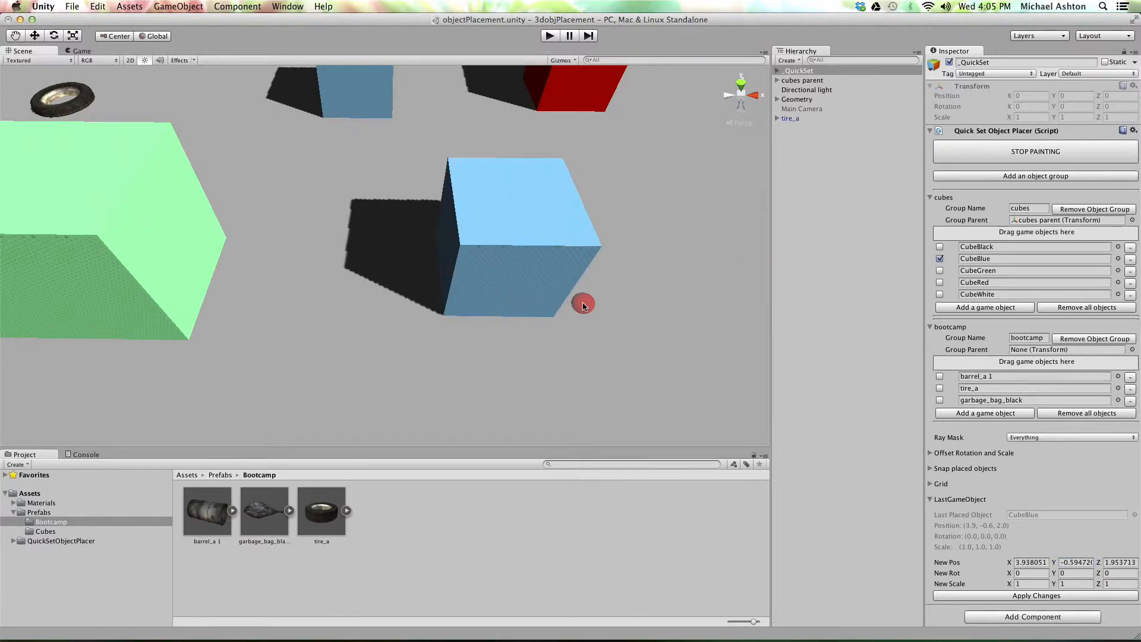
- Move the new blue cube closer to the green one, to about X 5.32, and raise it to about Y 4.95
left_click(555, 269)
scroll(543, 256, "up", 3)
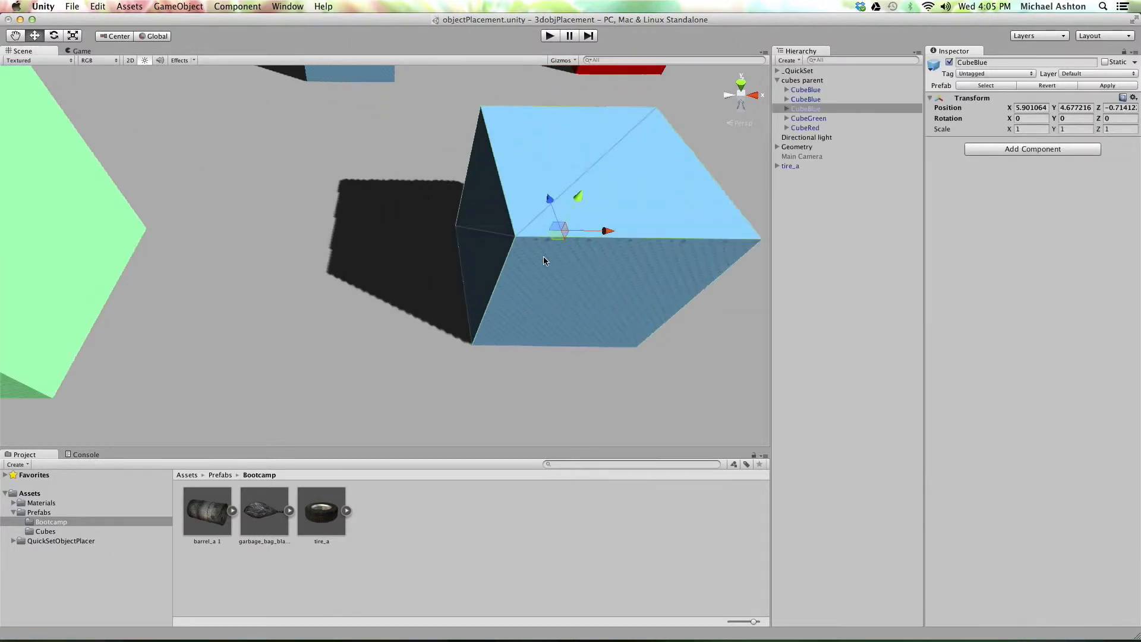
scroll(543, 256, "down", 3)
left_click_drag(561, 245, 501, 258)
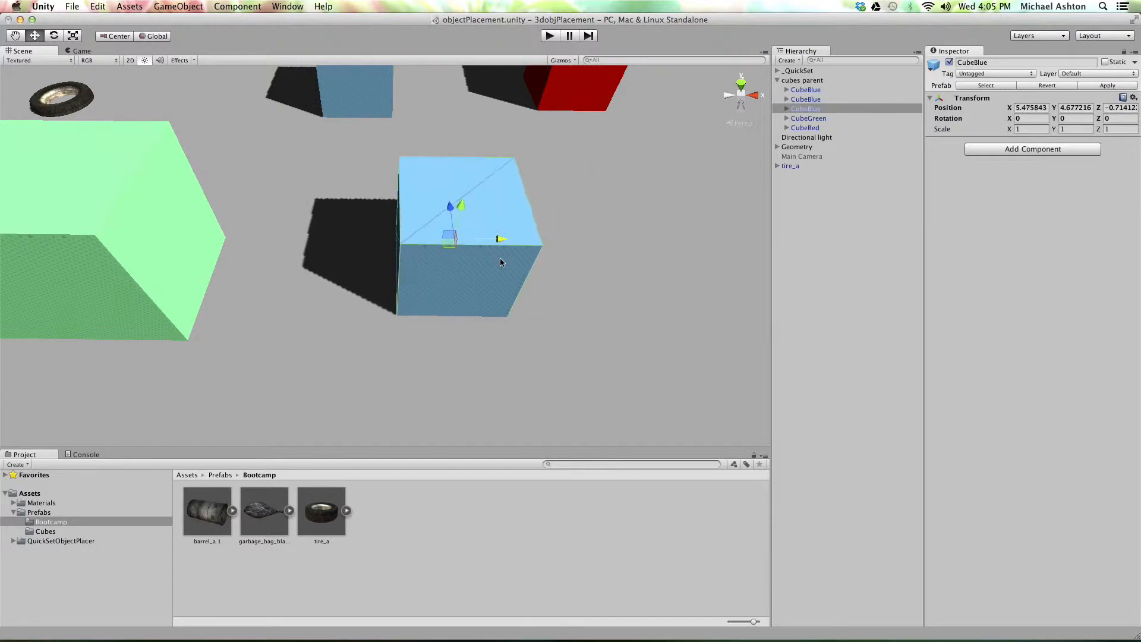
scroll(501, 258, "up", 3)
left_click_drag(503, 200, 513, 159)
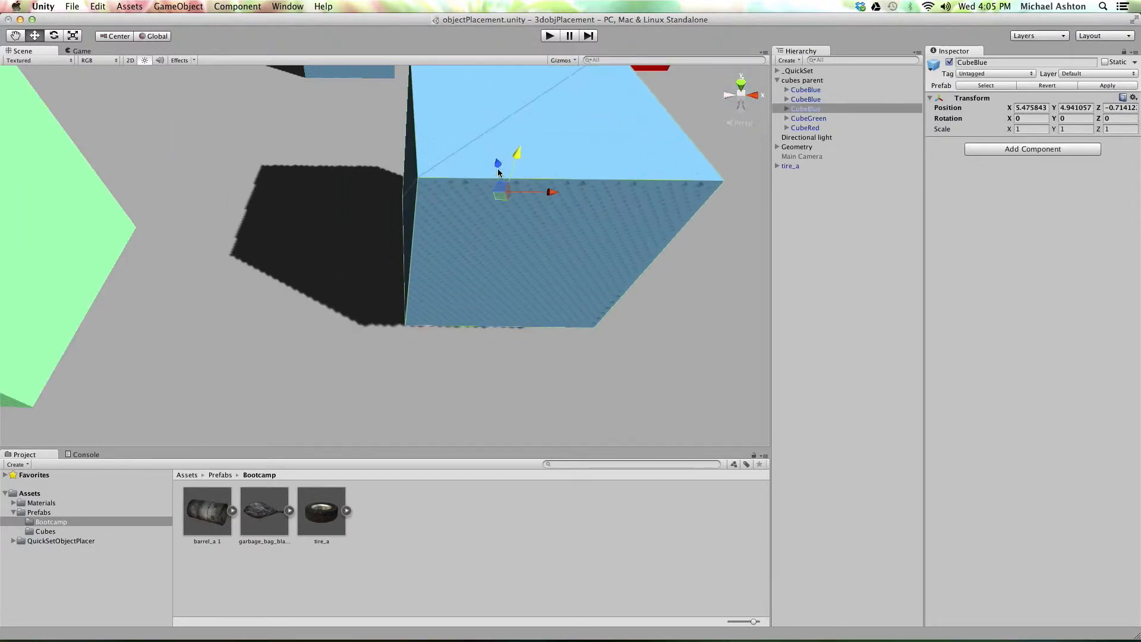
left_click_drag(548, 197, 475, 209)
scroll(425, 260, "down", 5)
middle_click_drag(416, 259, 596, 257)
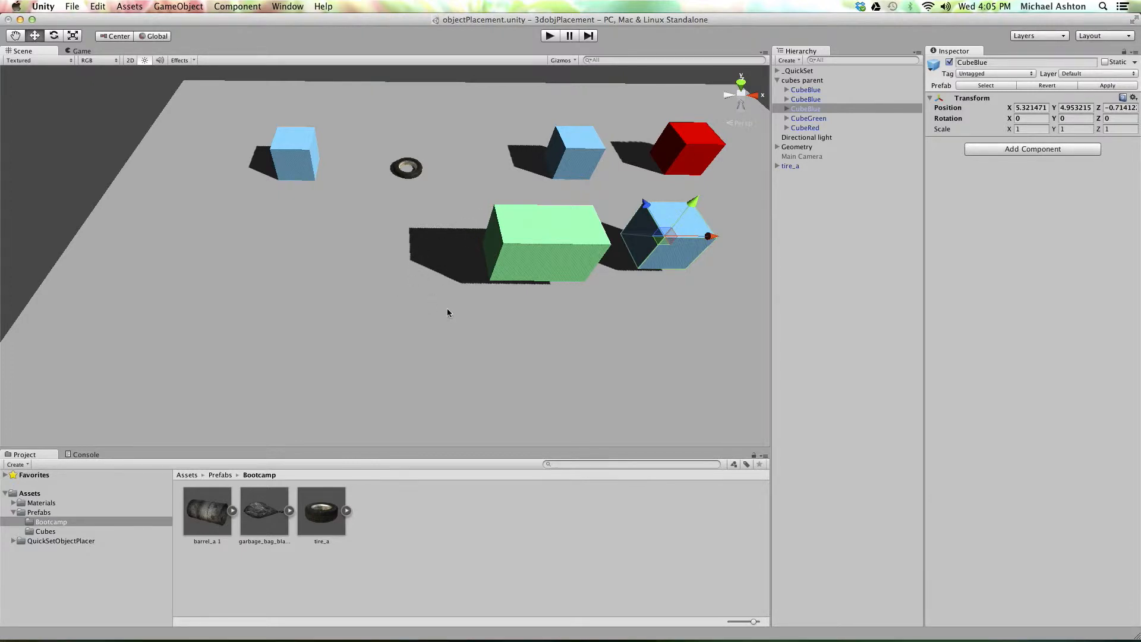
middle_click_drag(455, 302, 409, 290)
- Collapse cubes parent, reselect _QuickSet and restart object painting with barrel_a 1 as the painted object
left_click(778, 80)
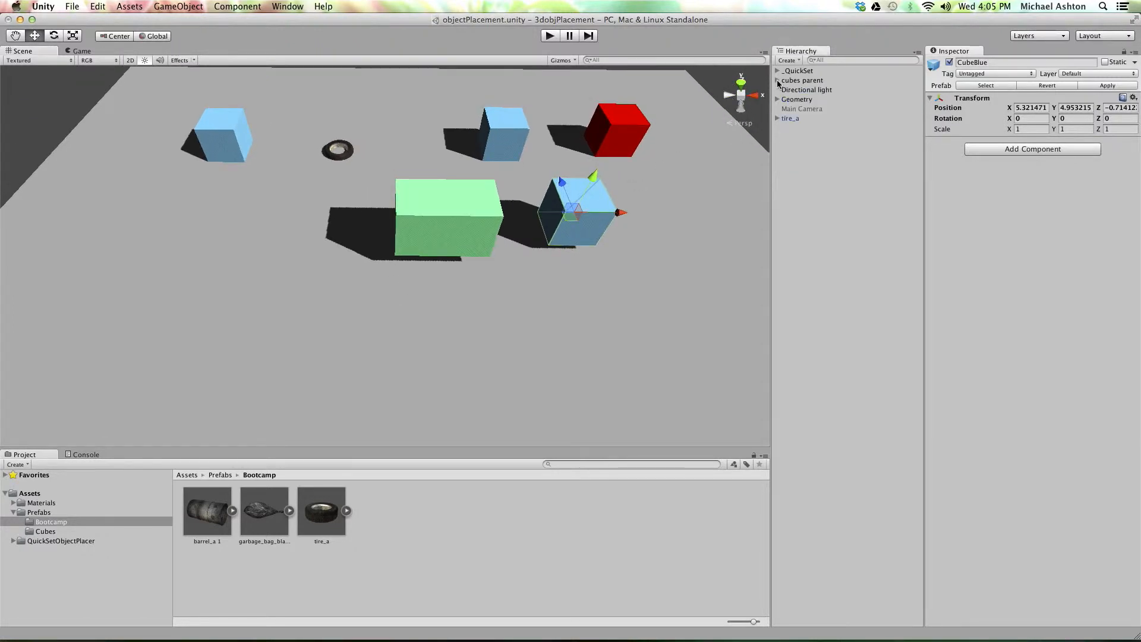
left_click(792, 72)
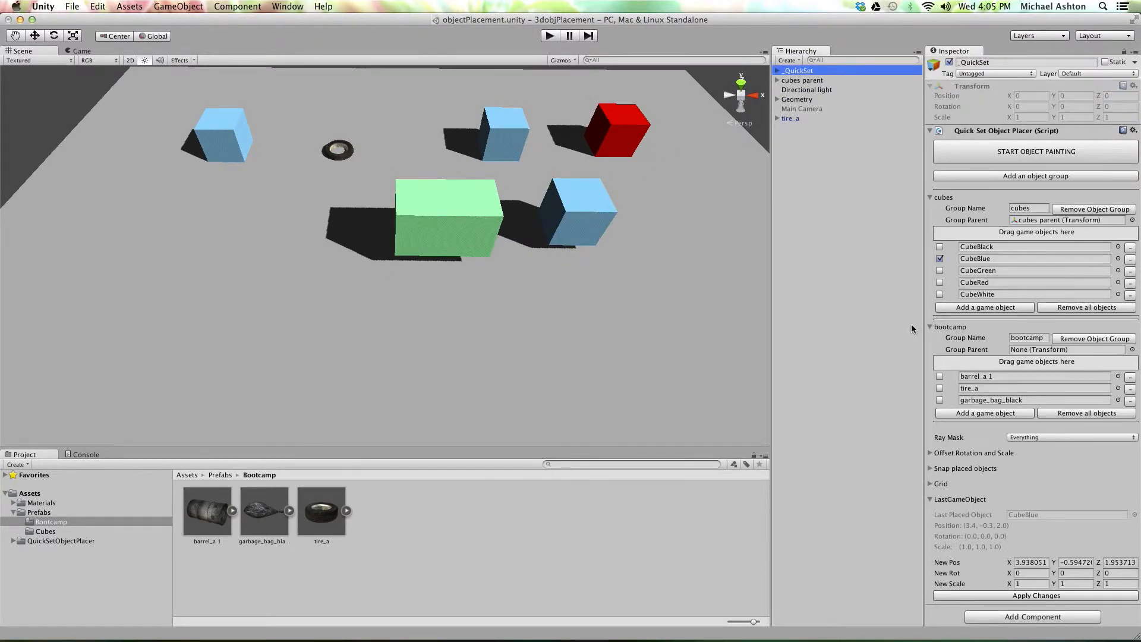
left_click(939, 376)
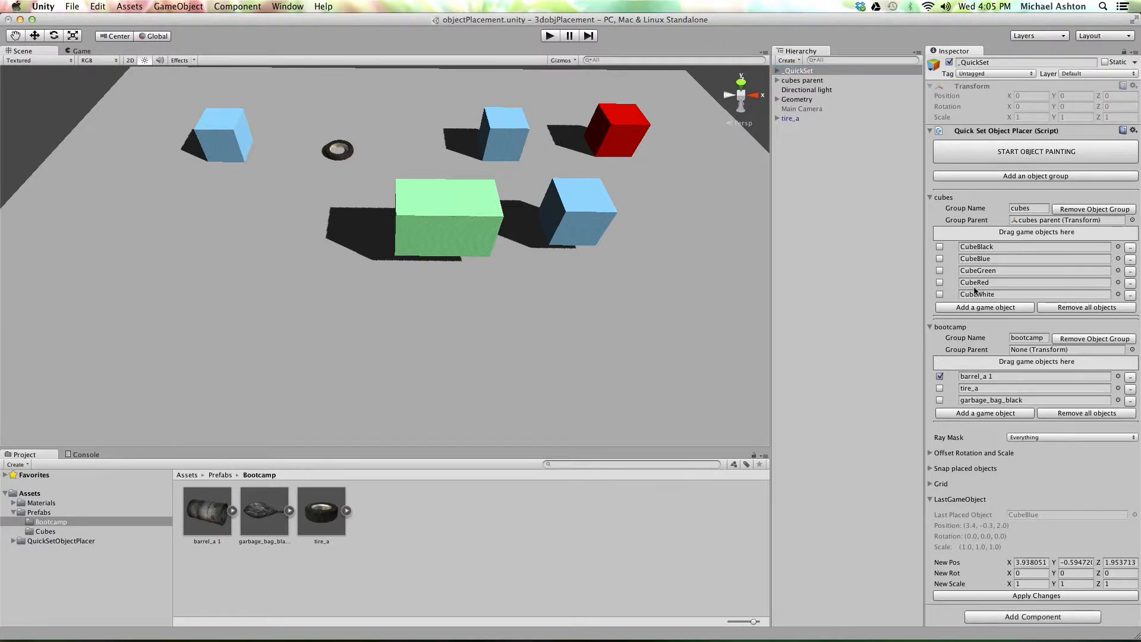
left_click(1005, 153)
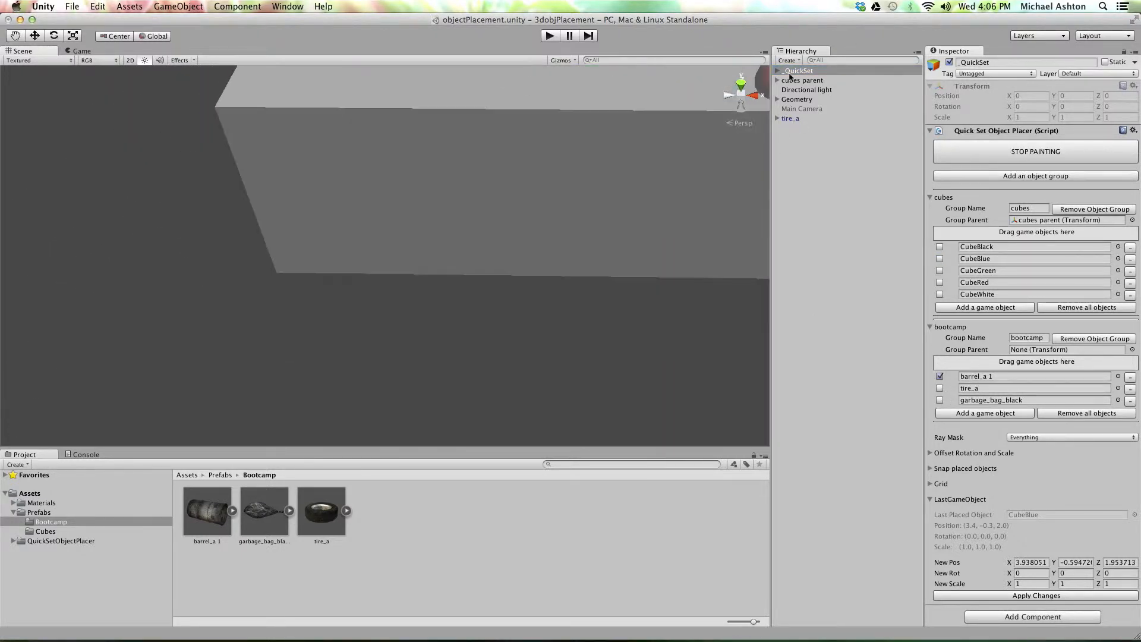
- Place a trial barrel_a 1 on the empty part of the plane, inspect its orientation up close, and undo the placement
scroll(523, 178, "down", 5)
left_click(364, 217)
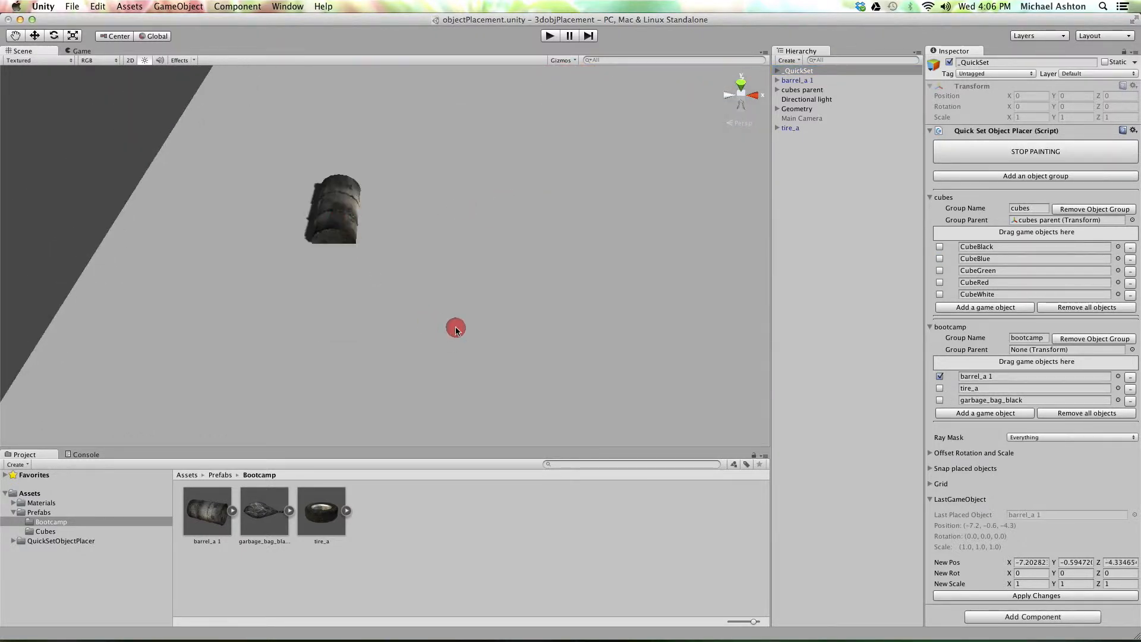
scroll(364, 244, "up", 5)
scroll(351, 227, "down", 5)
middle_click_drag(334, 201, 301, 156)
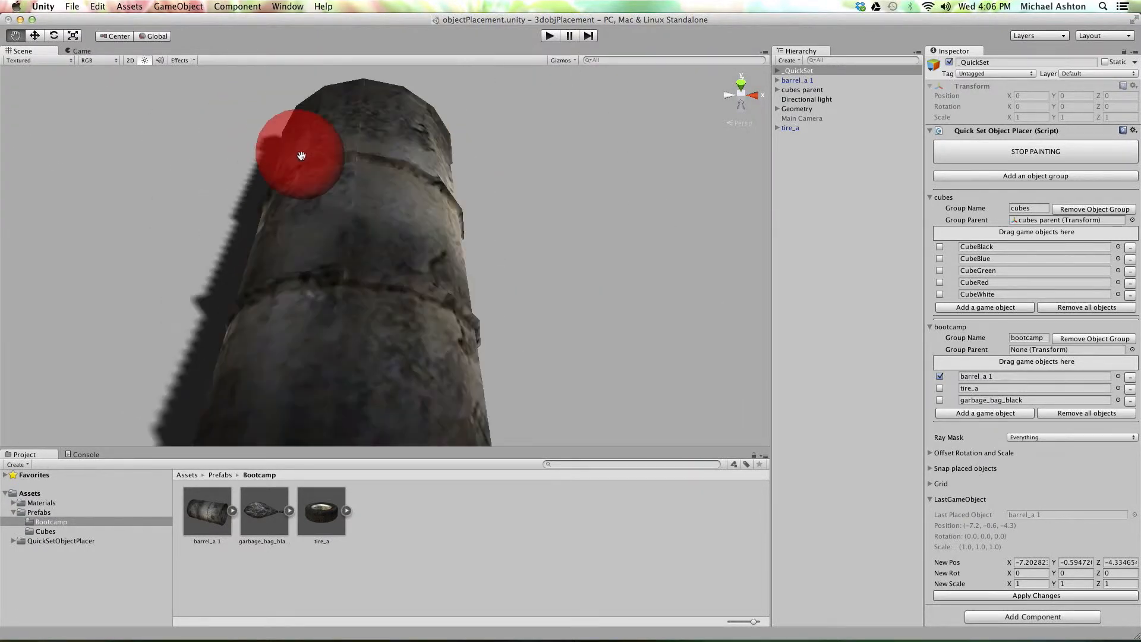
scroll(365, 196, "down", 5)
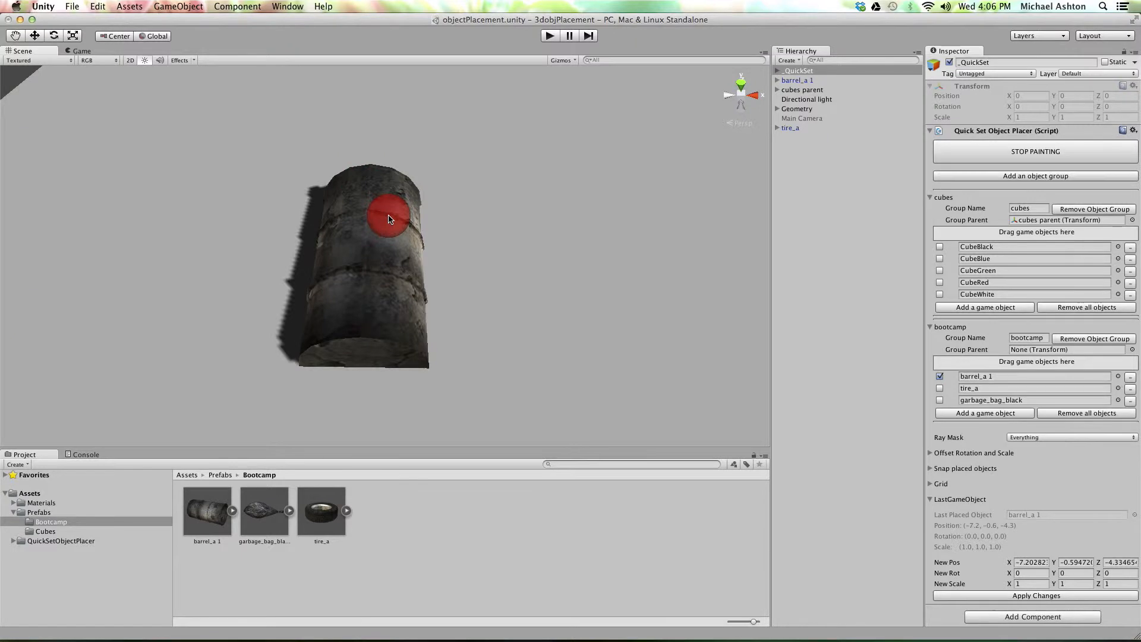
key("super+z")
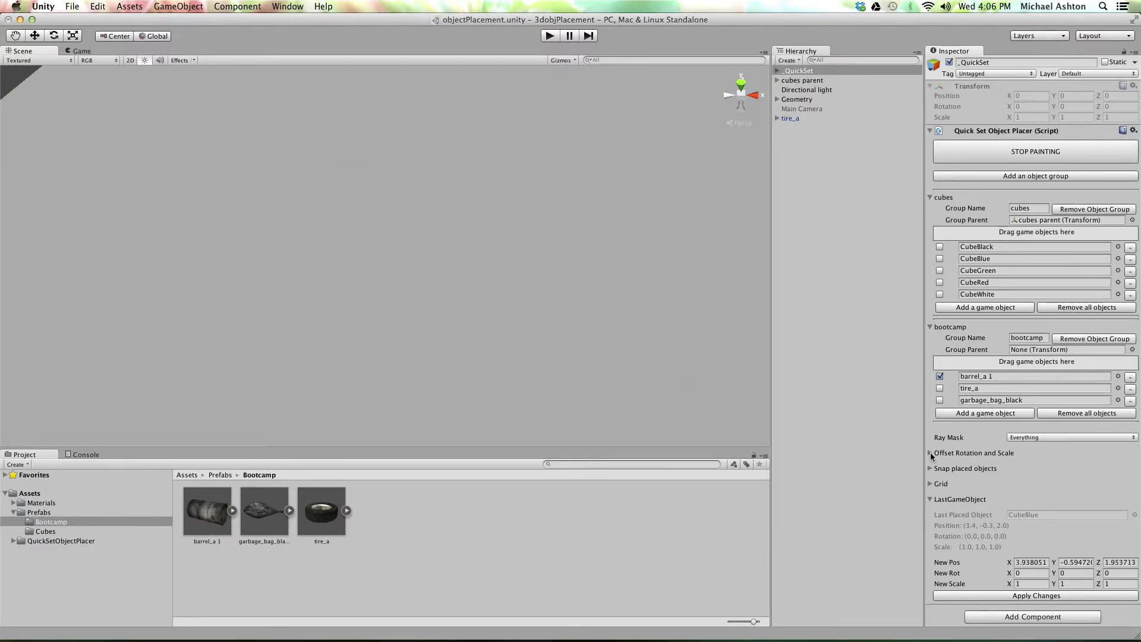
- Set the placement rotation X to 90, place a barrel_a 1 to check its orientation, and undo the placement
left_click(931, 453)
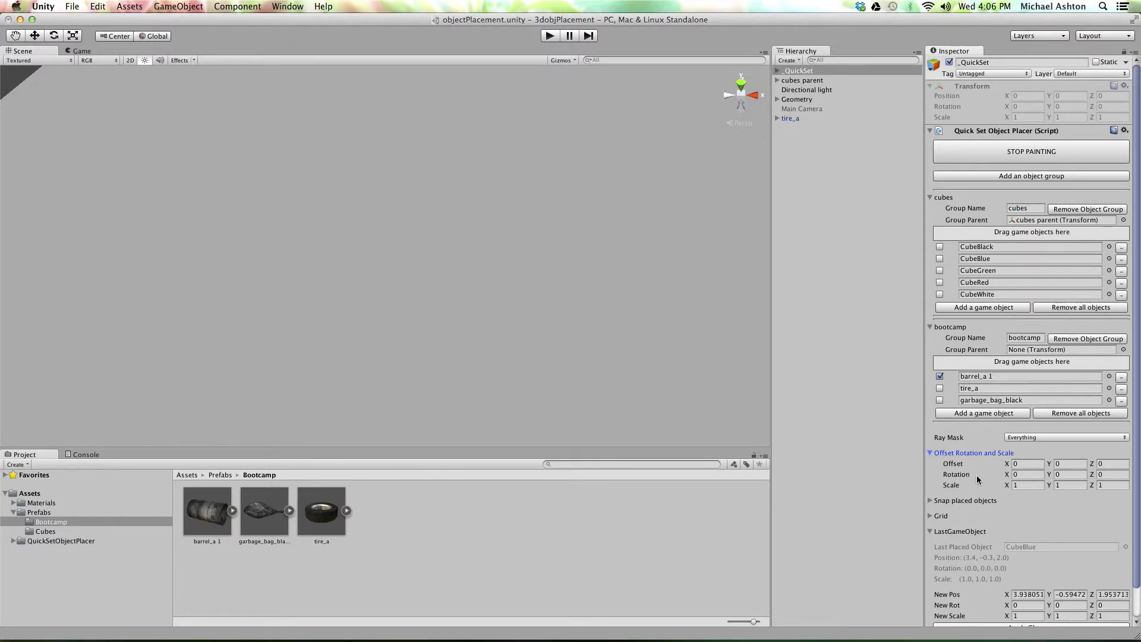
left_click(1027, 475)
left_click(363, 226)
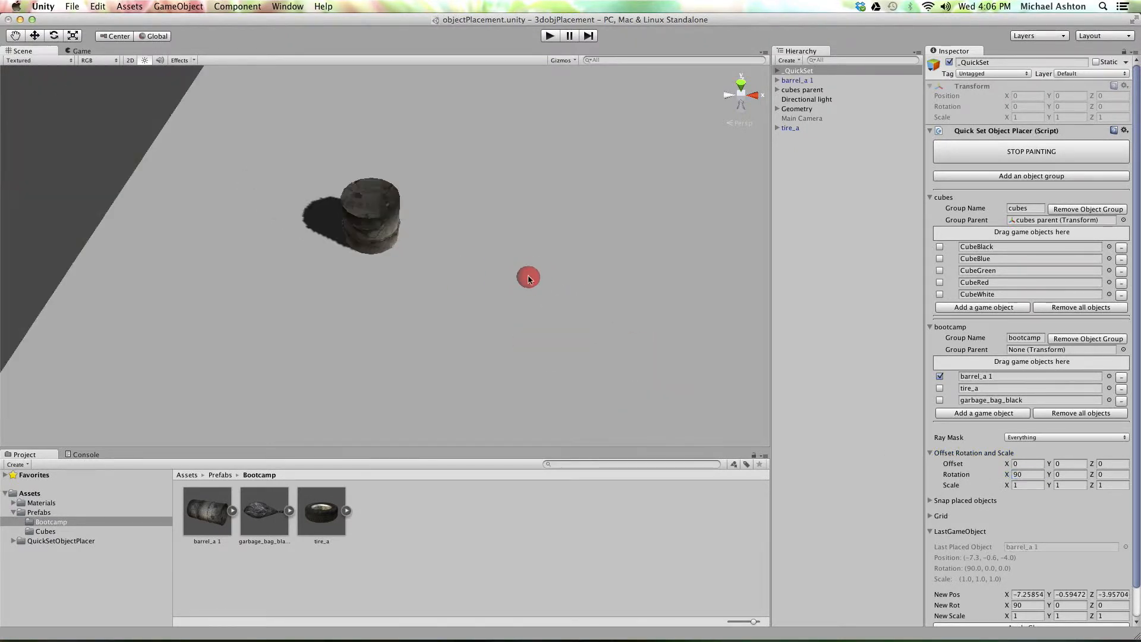
mouse_move(428, 311)
middle_mouse_down()
mouse_move(460, 341)
mouse_move(467, 333)
mouse_move(441, 319)
middle_mouse_up()
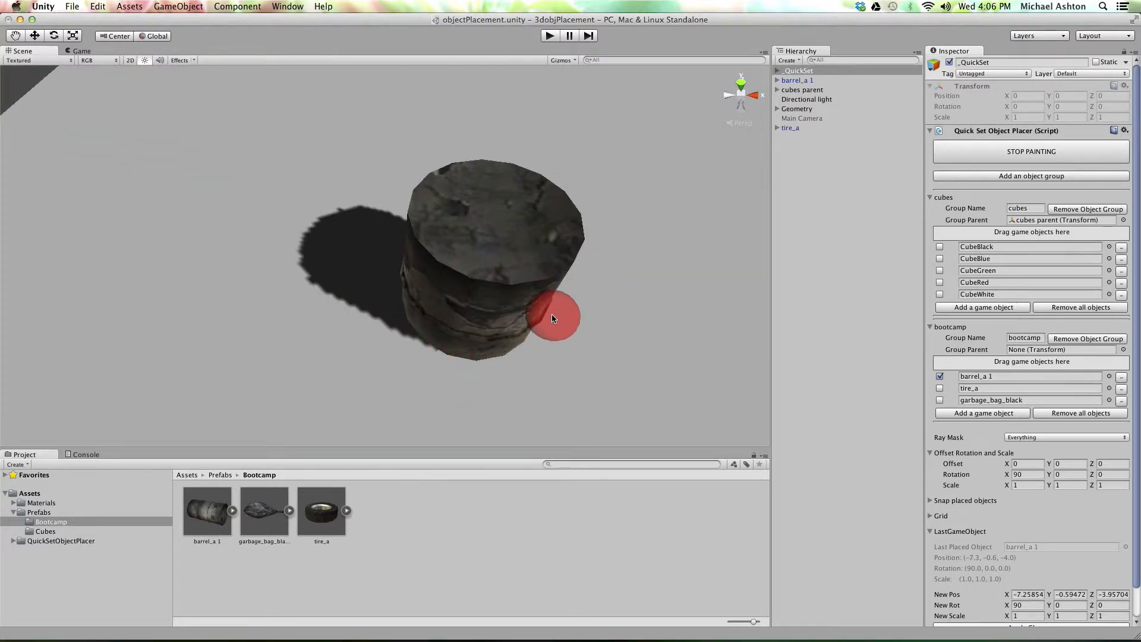
key("super+z")
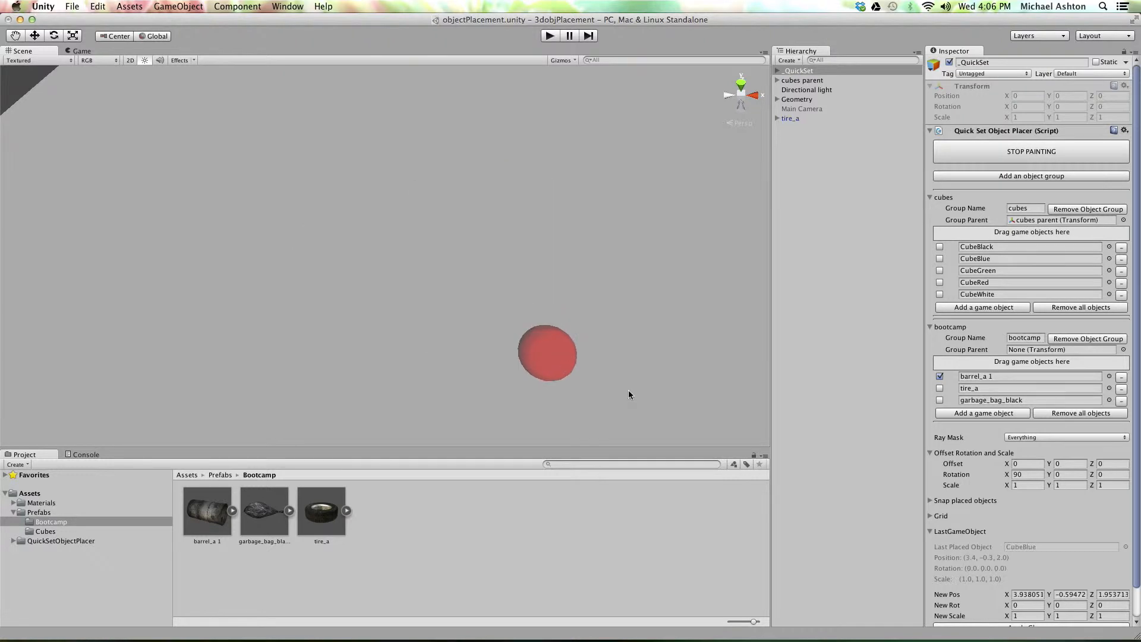
- Try a placement offset Y of 0.5 with another barrel_a 1, and undo both the barrel and the offset and rotation settings
left_click(1069, 463)
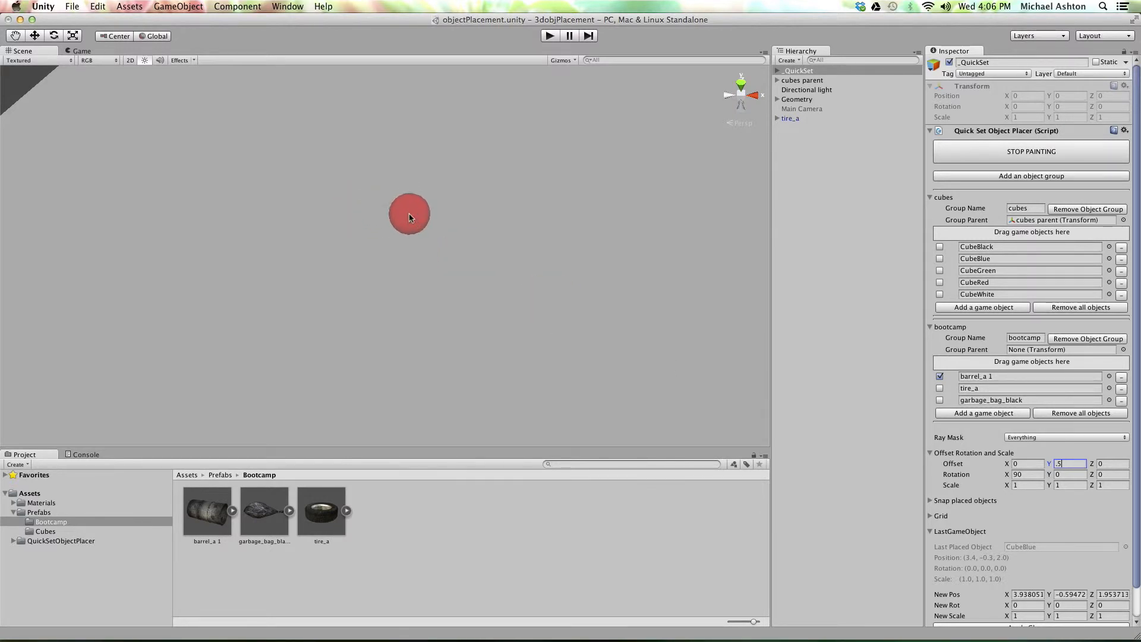
left_click(412, 237)
middle_click_drag(415, 269, 429, 301)
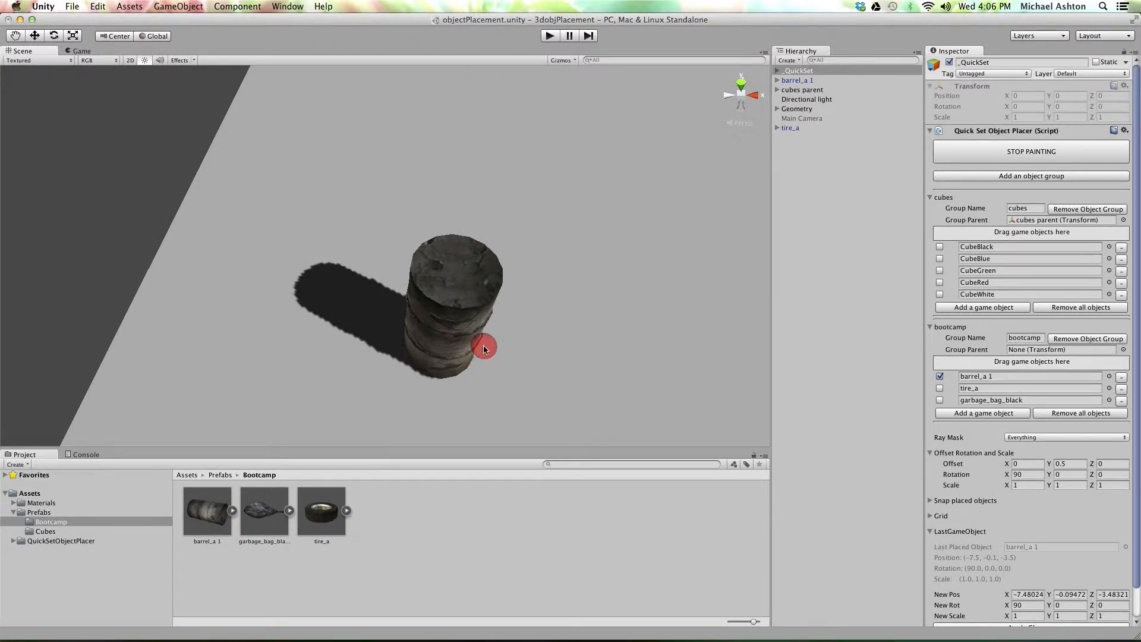
key("super+z")
key("super+z")
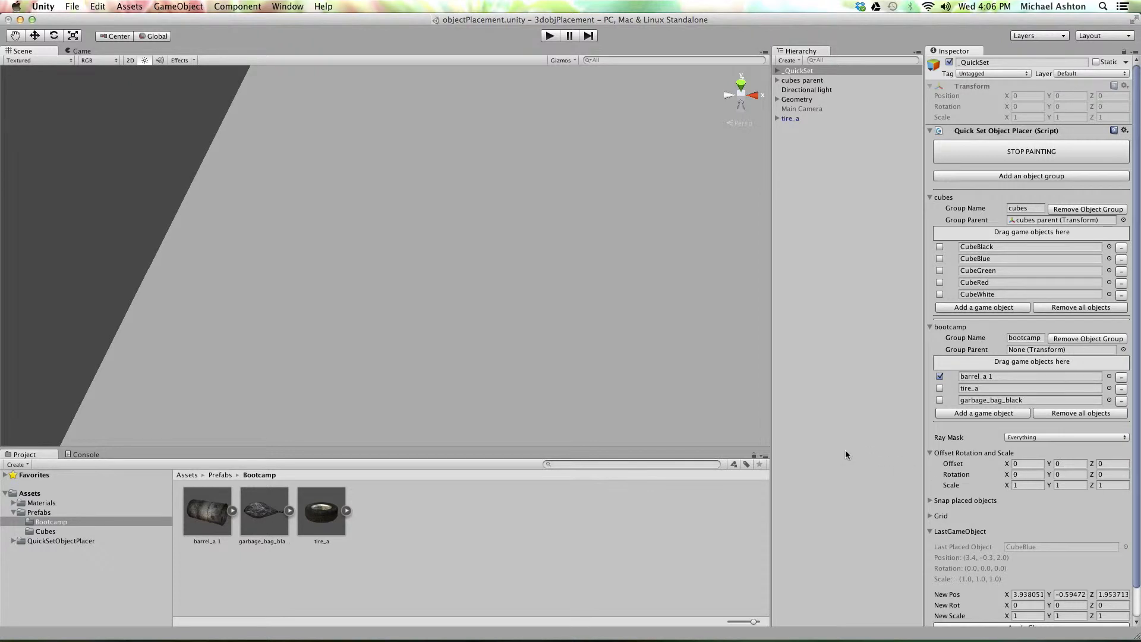
- Collapse the Offset Rotation and Scale and LastGameObject settings and expand the Grid settings
middle_click_drag(640, 287, 378, 268)
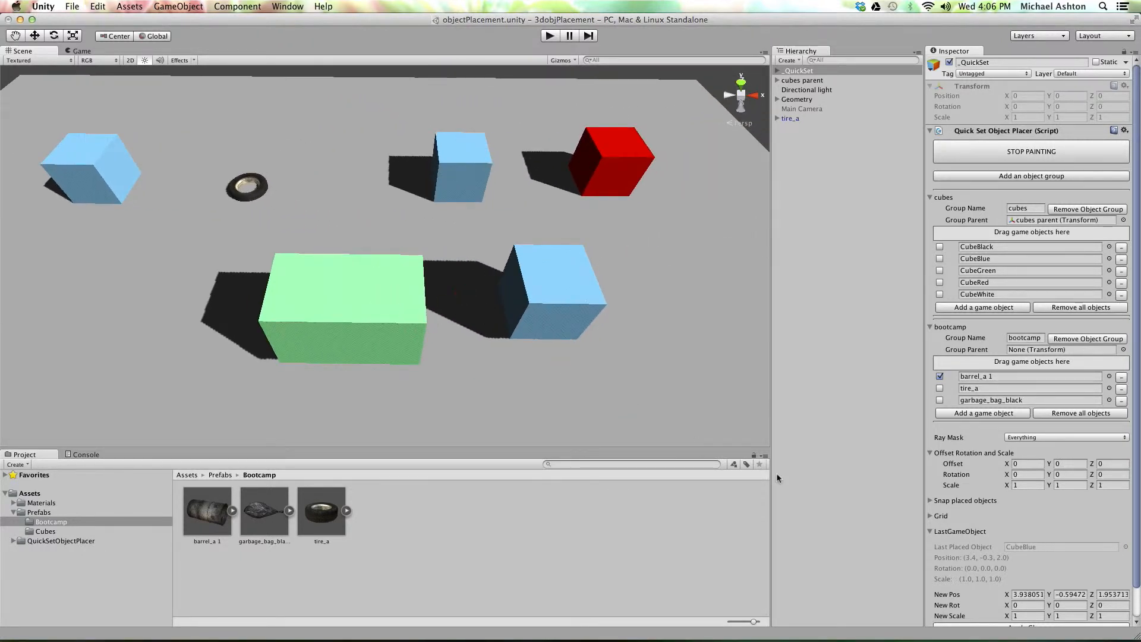
left_click(930, 453)
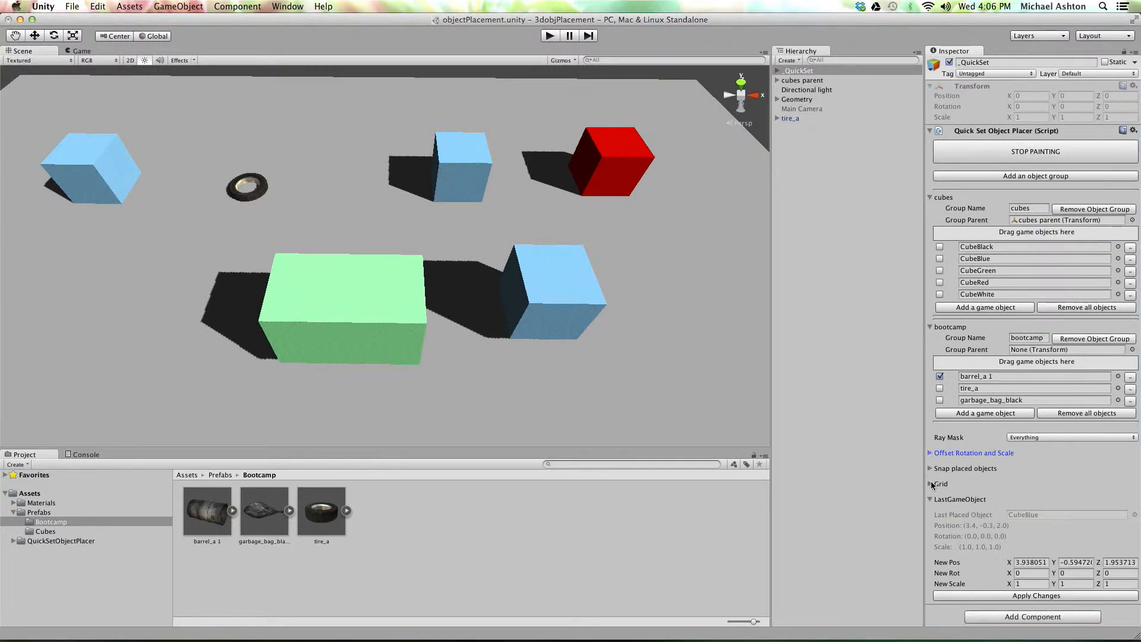
left_click(930, 501)
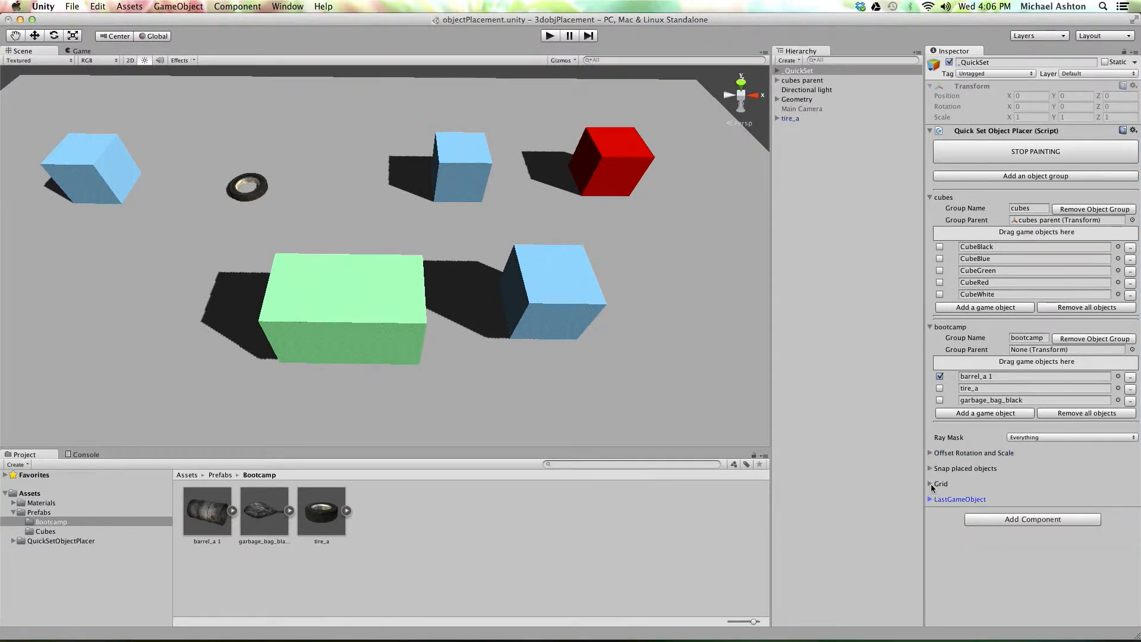
left_click(931, 486)
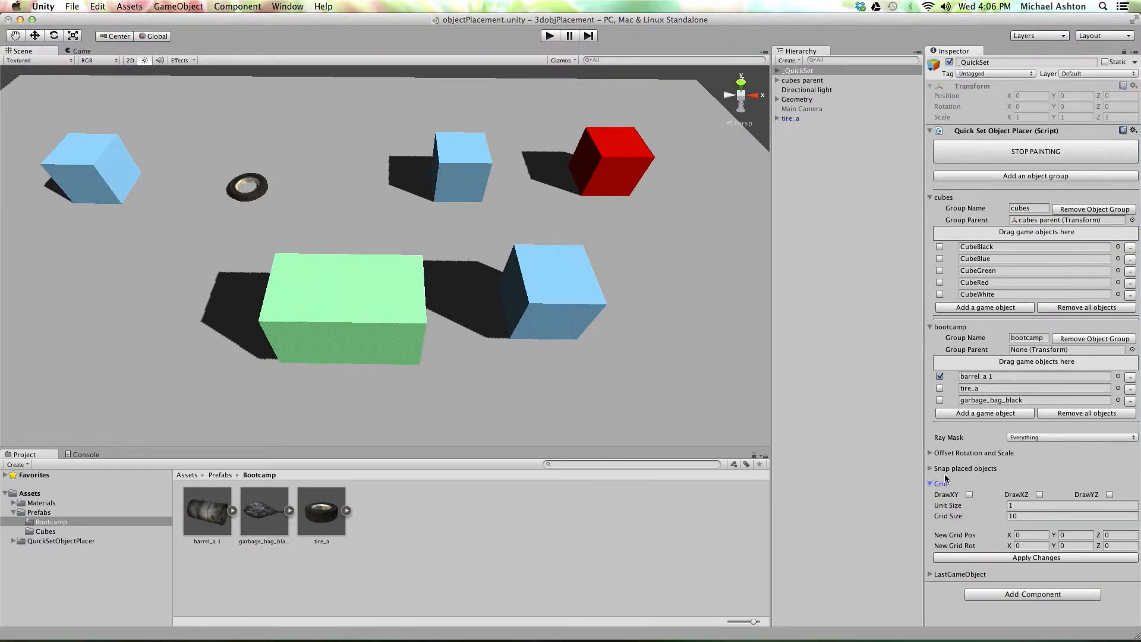
- Turn on the XY, XZ and YZ grids and view them around the whole plane
scroll(505, 301, "down", 5)
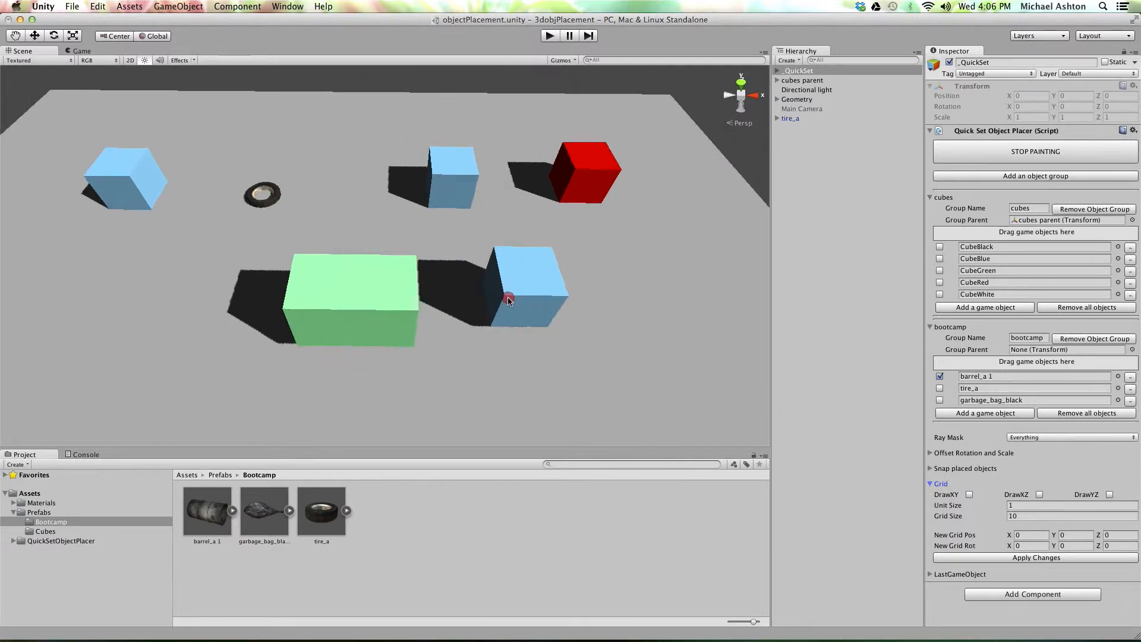
middle_click_drag(454, 344, 499, 263)
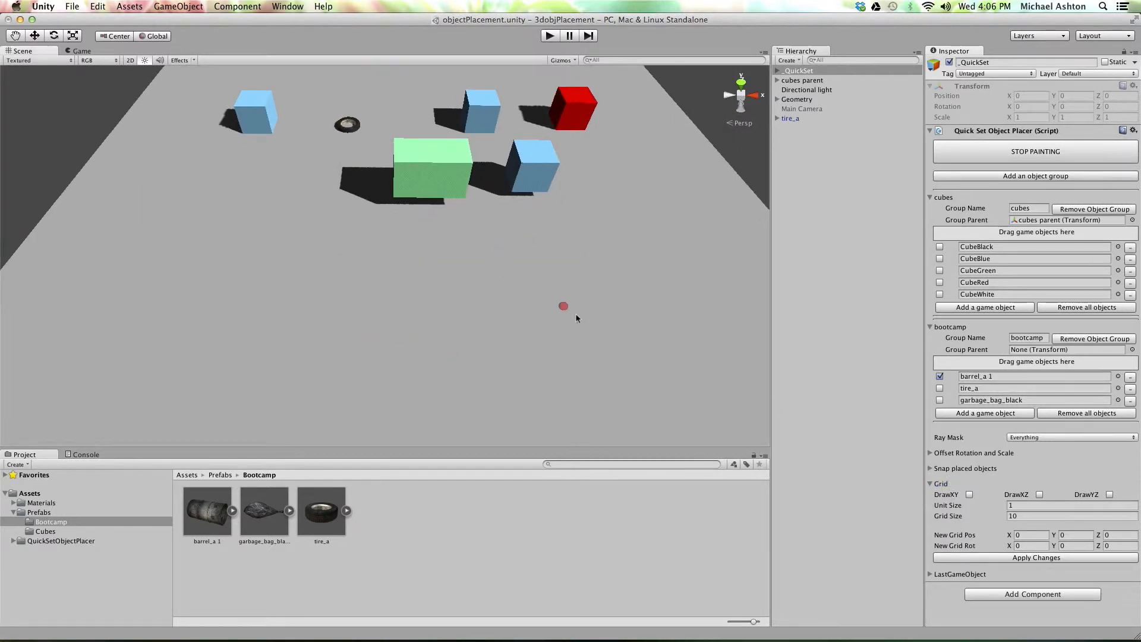
left_click(970, 496)
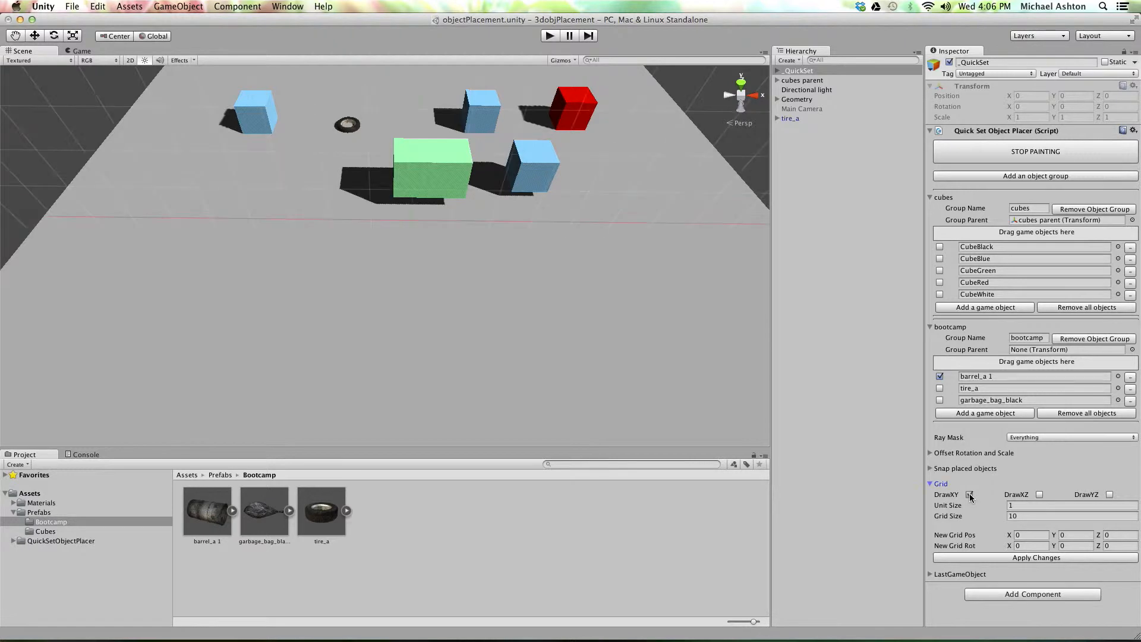
left_click(1040, 495)
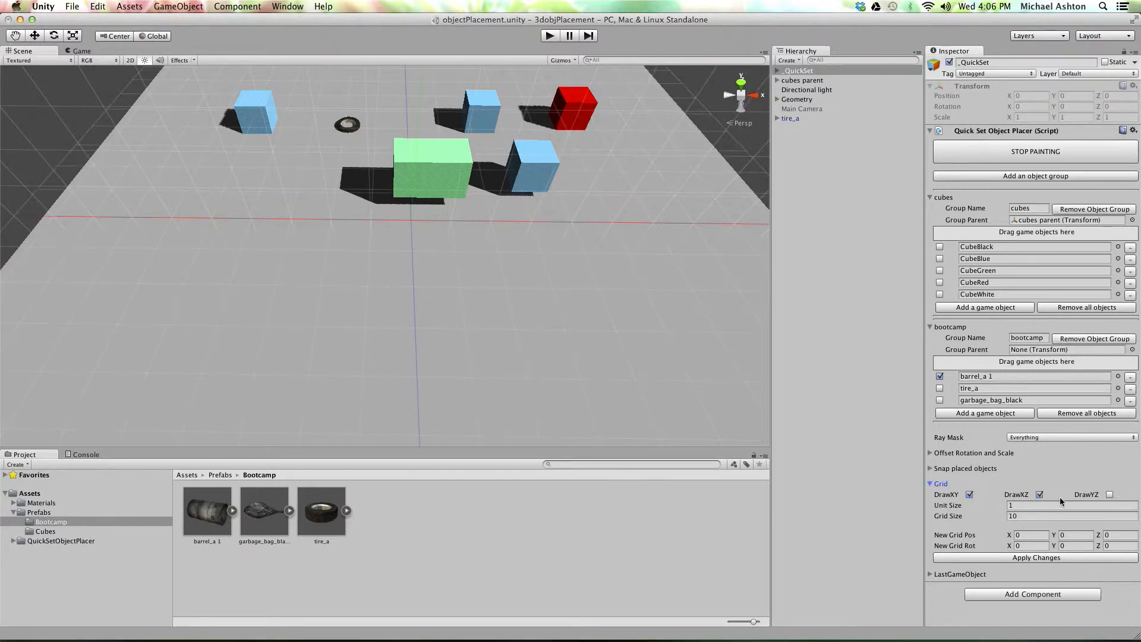
left_click(1110, 495)
scroll(479, 318, "down", 5)
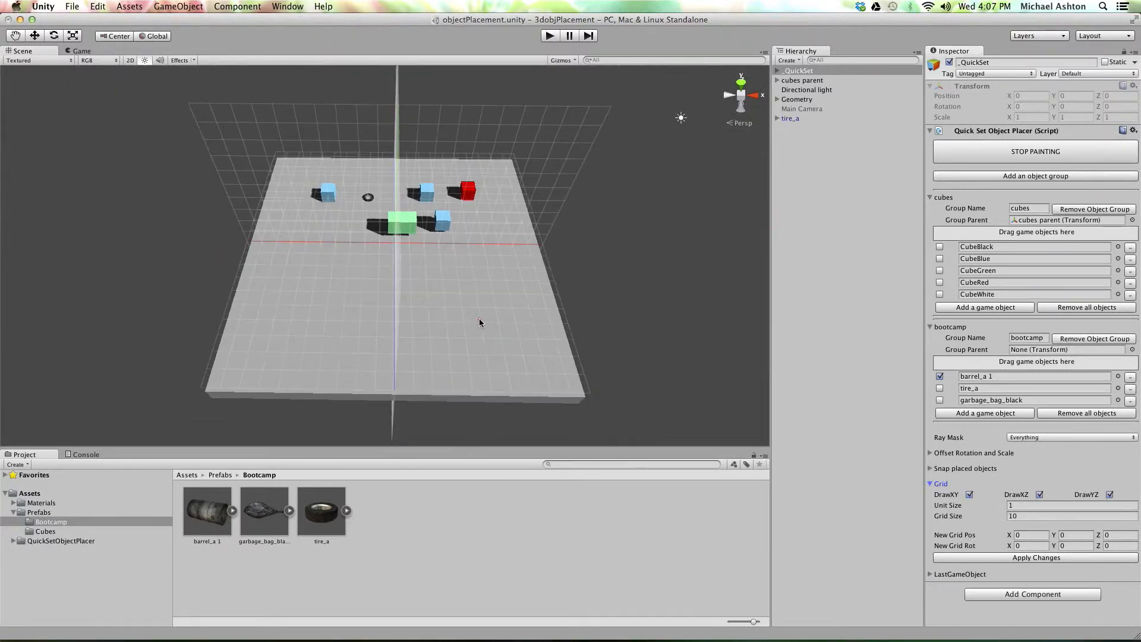
- Try a grid unit size of 1.49 and a grid size of 24, and undo both changes
mouse_move(962, 504)
left_mouse_down()
mouse_move(978, 506)
mouse_move(963, 519)
mouse_move(975, 517)
left_mouse_up()
scroll(619, 376, "down", 5)
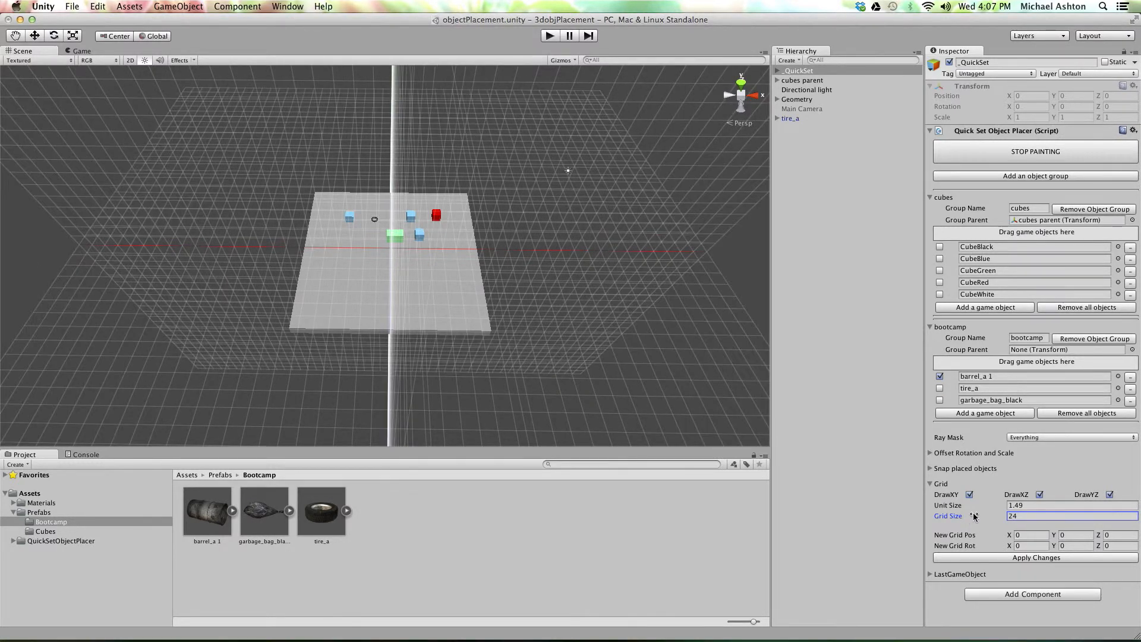
key("super+z")
key("super+z")
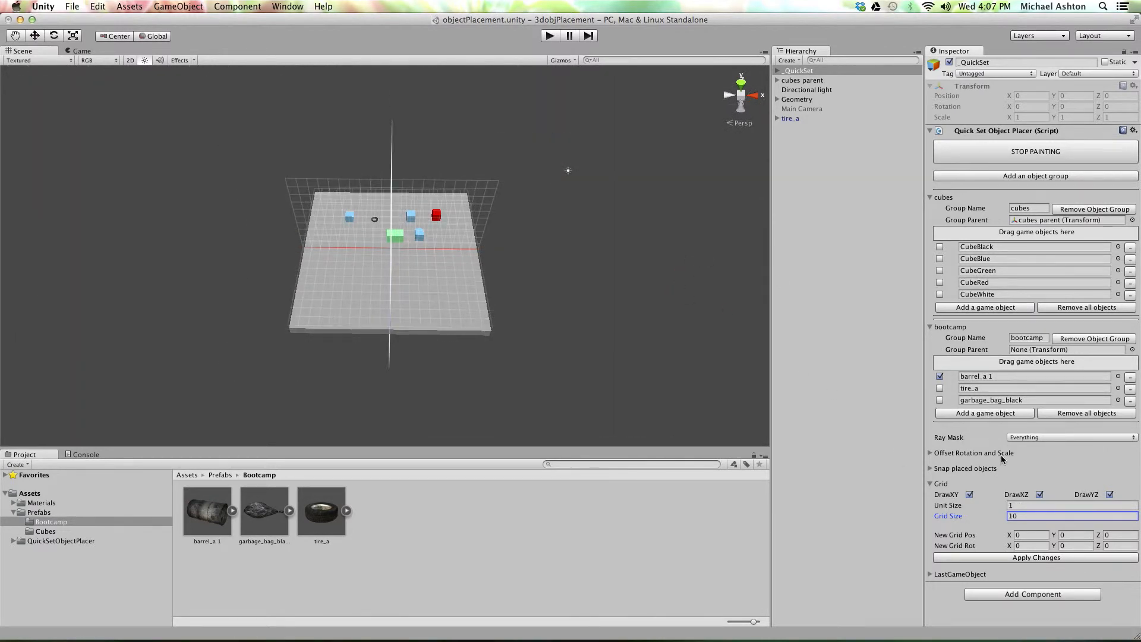
- Hide the XY and YZ grids, keeping only the XZ grid, and stop object painting
left_click(970, 496)
left_click(1110, 494)
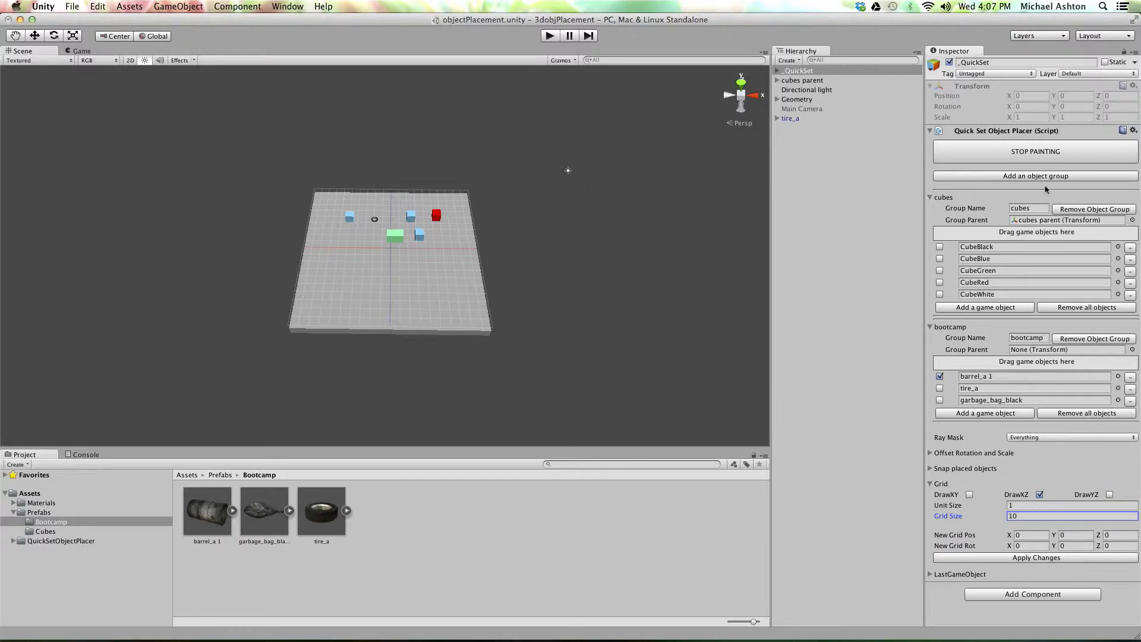
left_click(1032, 157)
- Switch the scene to the top view, snap placed objects on X and Z, and restart object painting
left_click(741, 82)
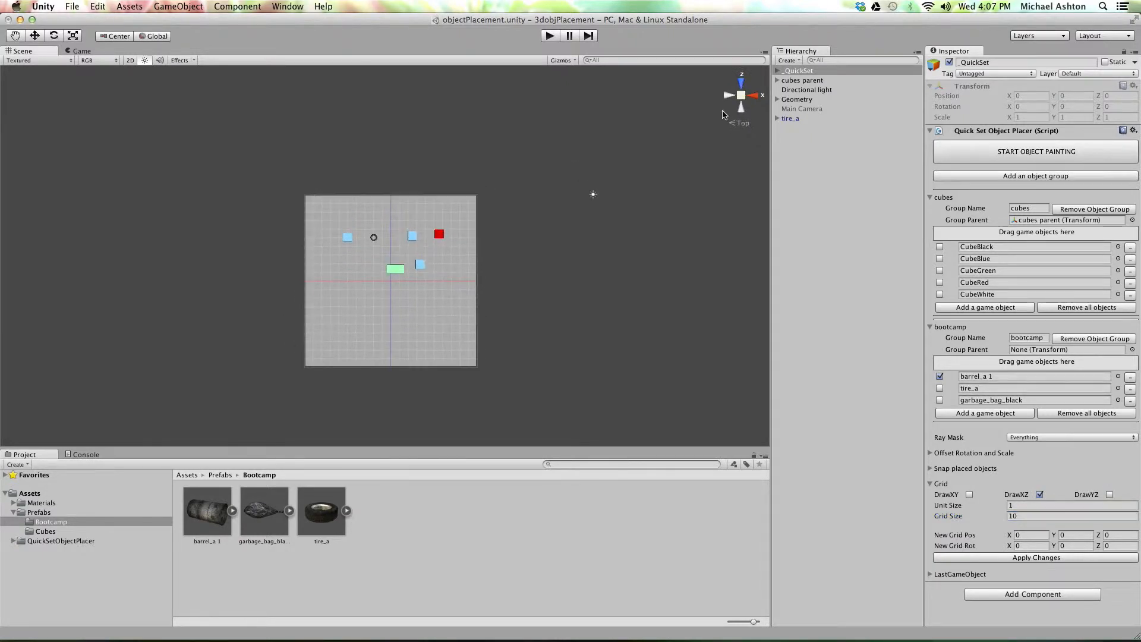
scroll(444, 247, "up", 10)
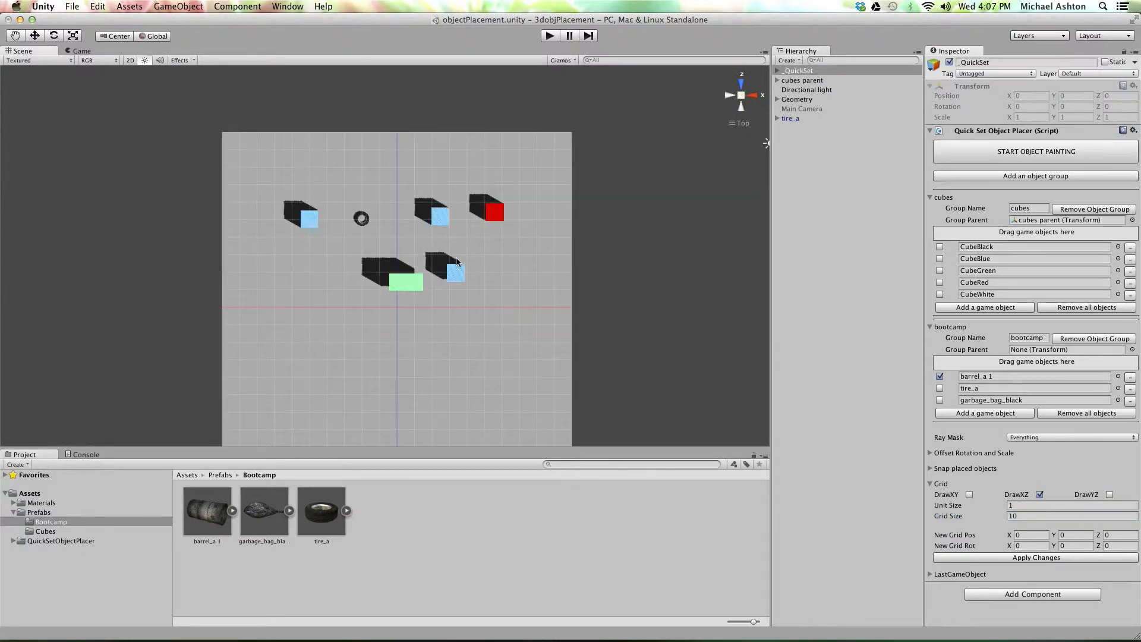
middle_click_drag(329, 224, 442, 82)
middle_click_drag(383, 159, 328, 486)
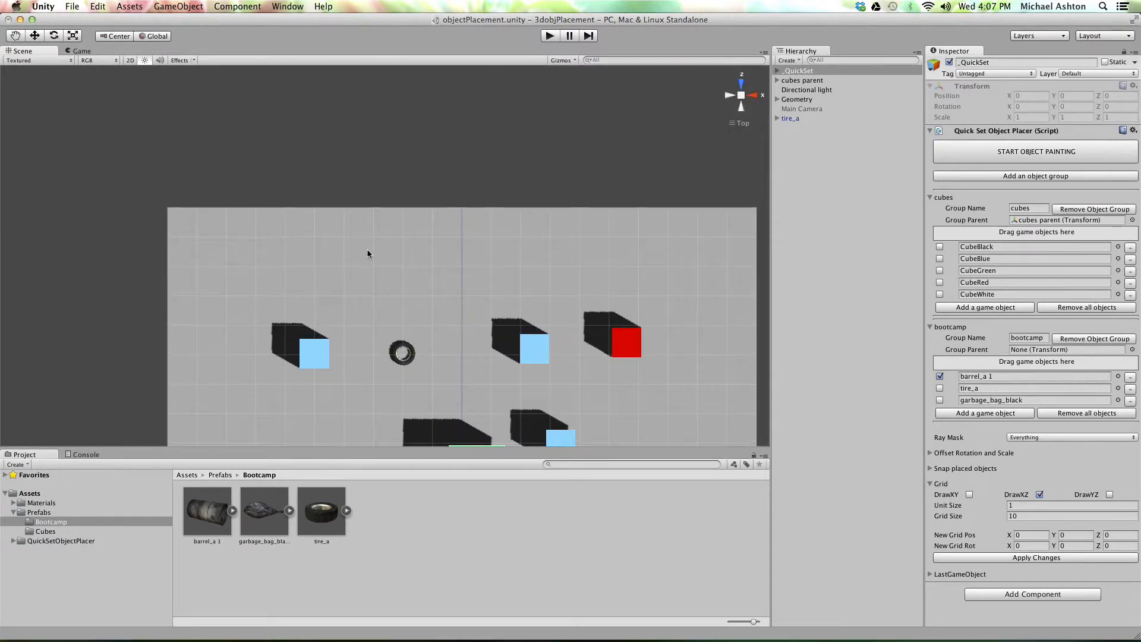
scroll(369, 262, "up", 2)
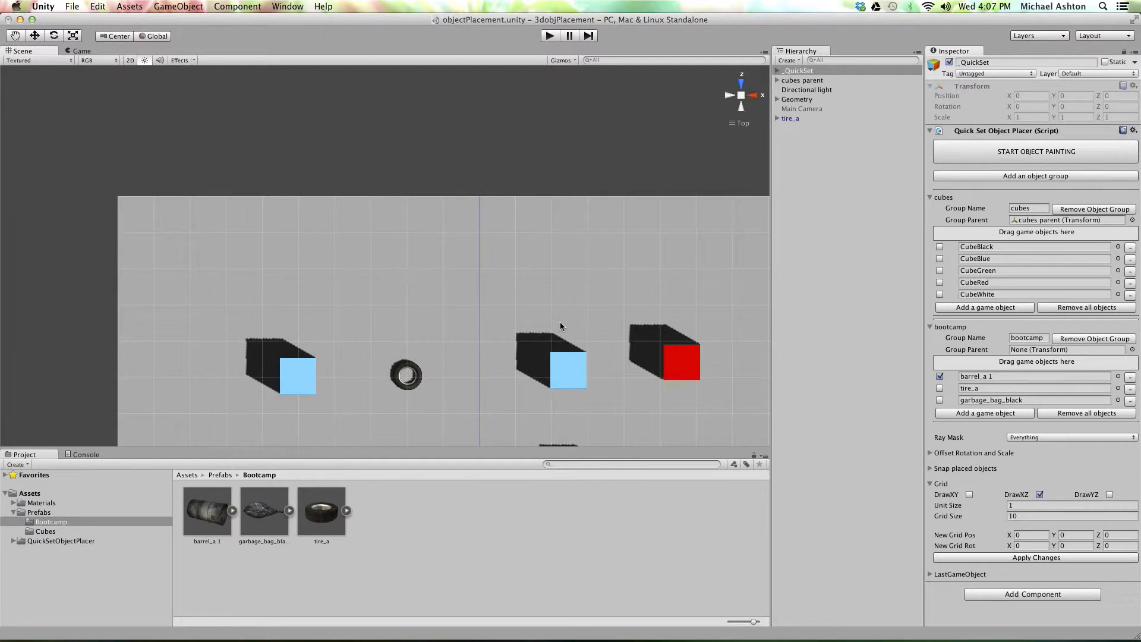
left_click(932, 468)
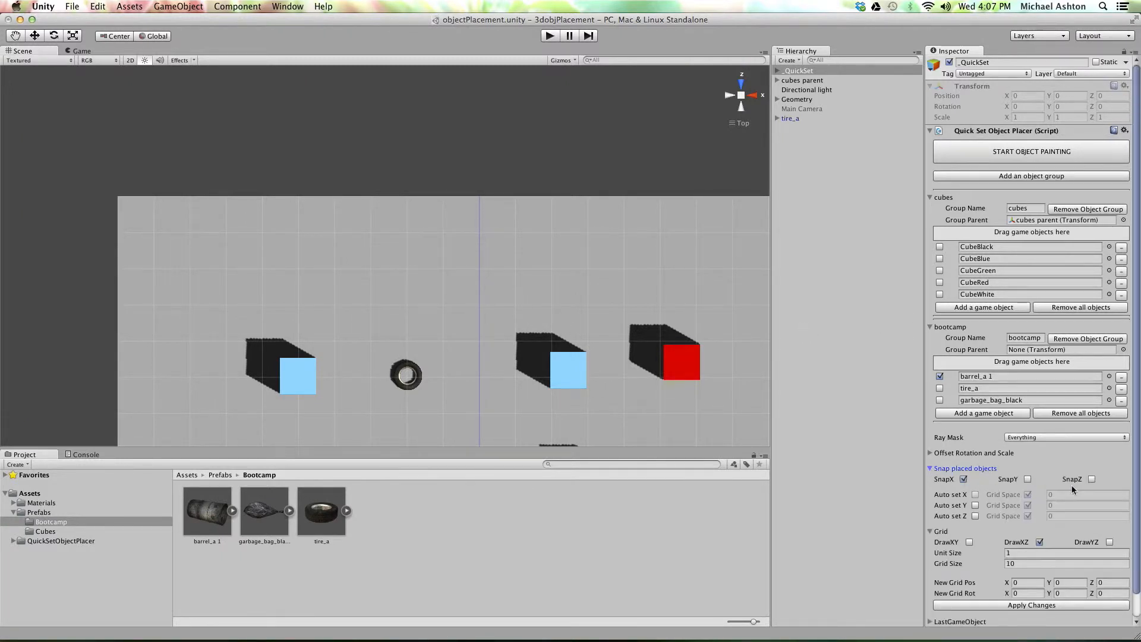
left_click(1092, 480)
left_click(1004, 159)
- Paint a base of six CubeGreen cubes, three wide and two deep, on the plane behind the blue and red cubes
mouse_move(654, 305)
middle_mouse_down()
mouse_move(508, 214)
mouse_move(414, 225)
middle_mouse_up()
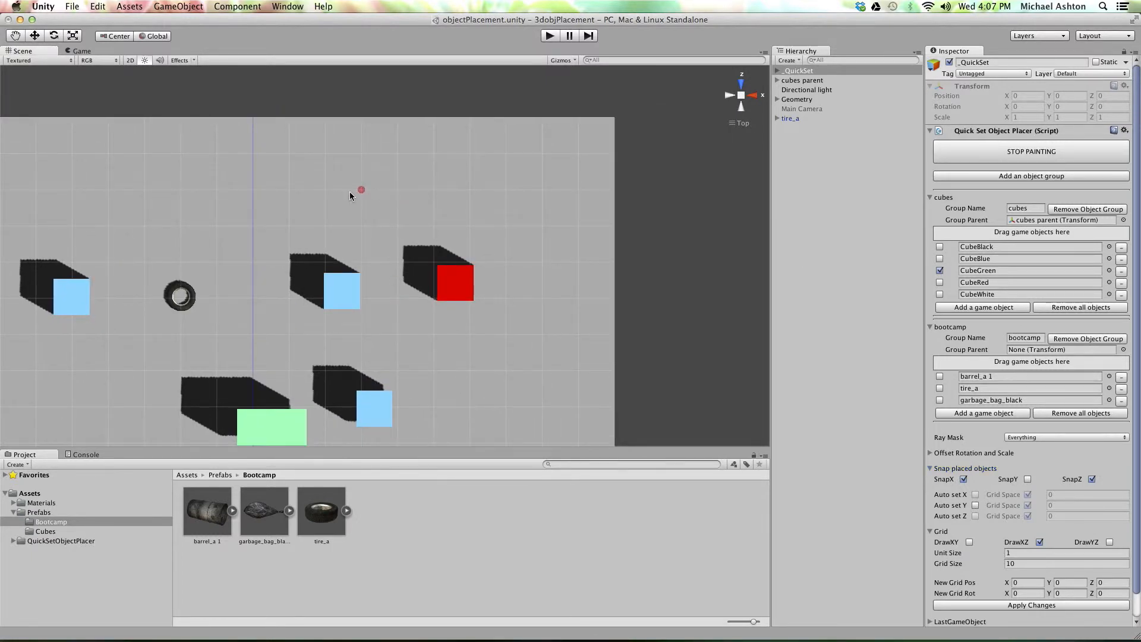
left_click(362, 189)
left_click(363, 226)
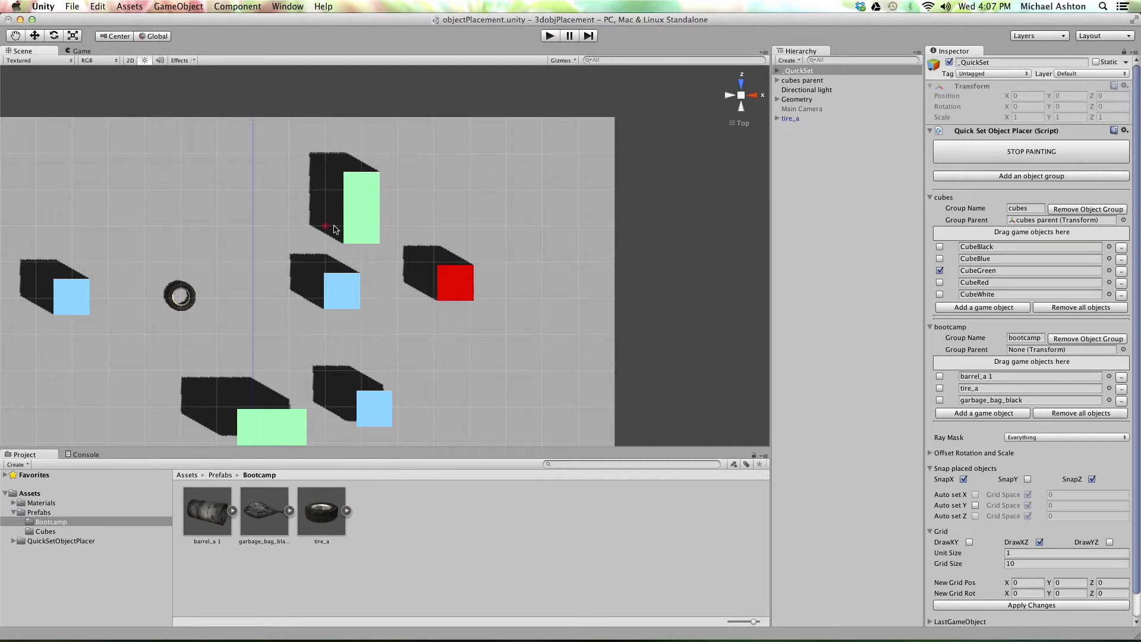
left_click(333, 214)
left_click(330, 190)
left_click(297, 227)
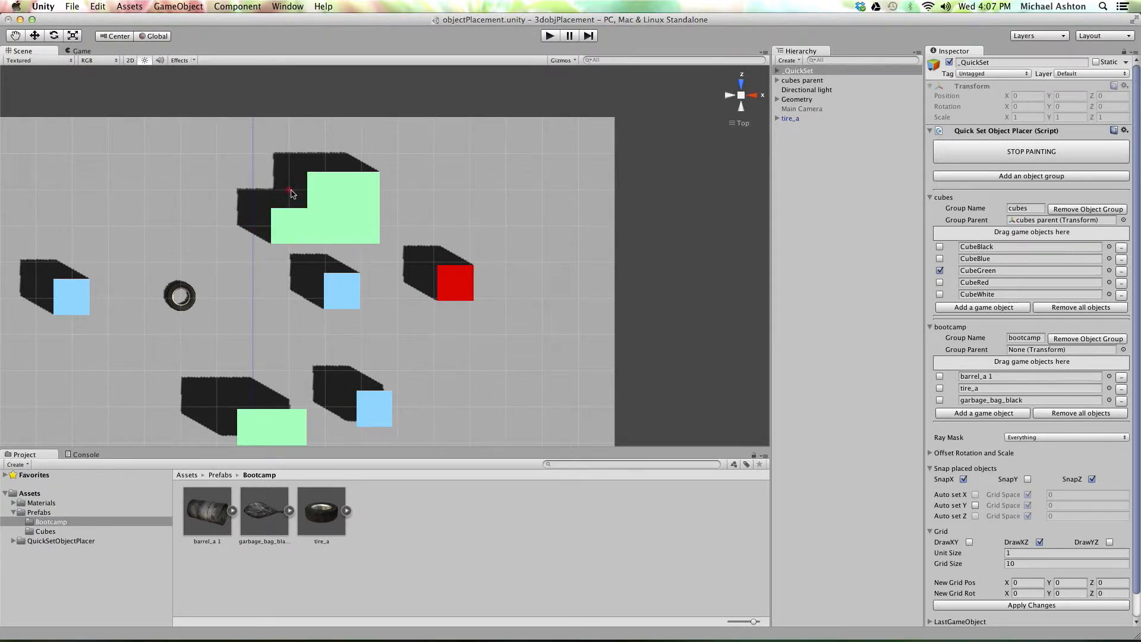
left_click(291, 192)
- Stack CubeGreen cubes on the base's front row in layers of three, two and one to form stairs
left_click(359, 224)
left_click(328, 224)
left_click(297, 226)
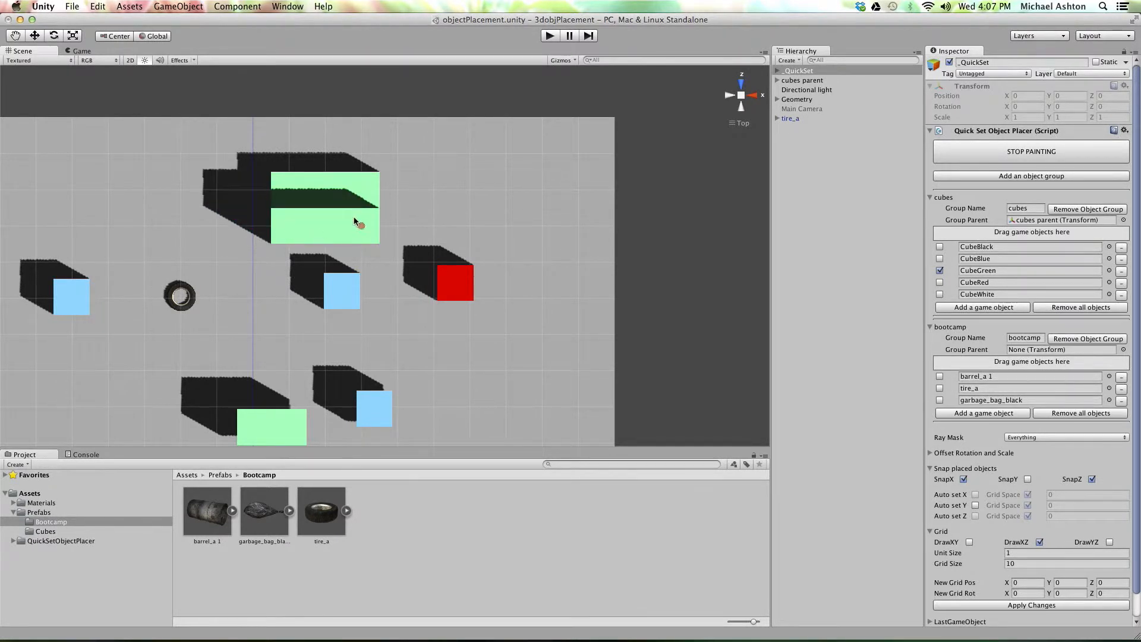
left_click(359, 223)
left_click(328, 226)
left_click(360, 224)
mouse_move(260, 248)
left_mouse_down("alt")
mouse_move(285, 262)
mouse_move(624, 230)
mouse_move(364, 262)
mouse_move(373, 205)
left_mouse_up("alt")
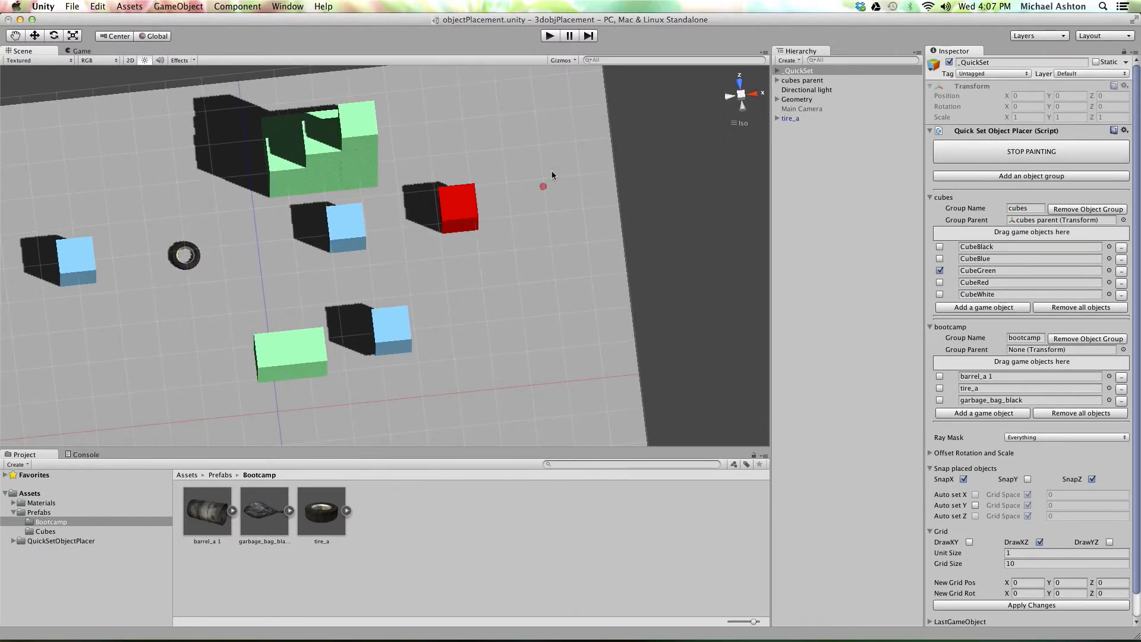
left_click_drag(552, 175, 553, 327, "alt")
mouse_move(445, 387)
left_mouse_down("alt")
mouse_move(475, 340)
mouse_move(459, 358)
left_mouse_up("alt")
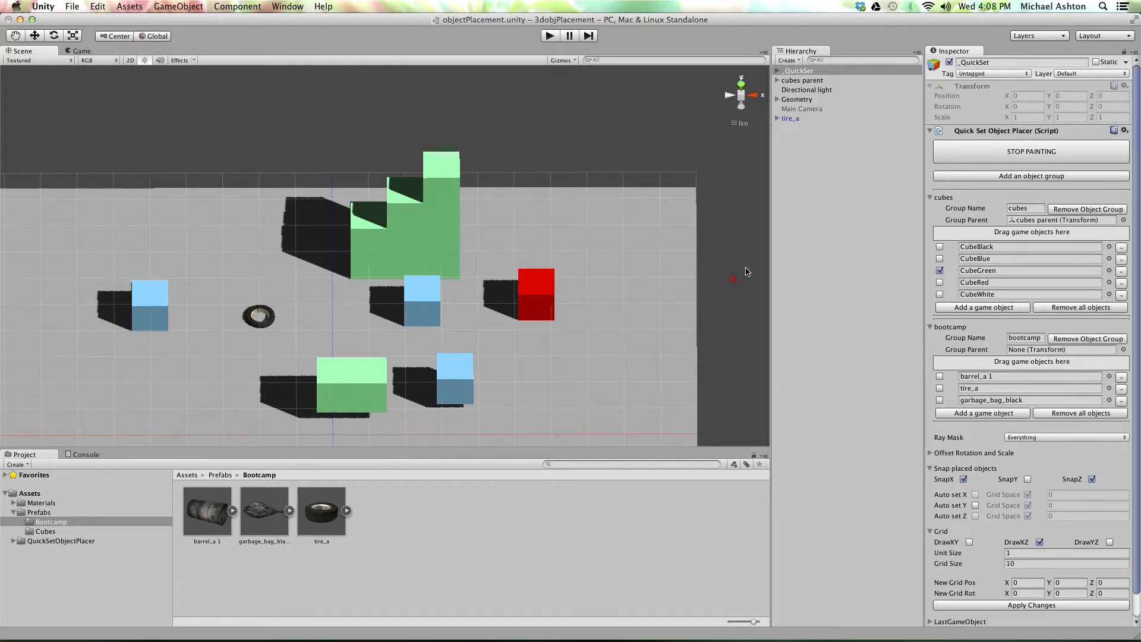
- Stop painting, switch the scene to the back view, and show the XY grid instead of the XZ grid
left_click(1011, 153)
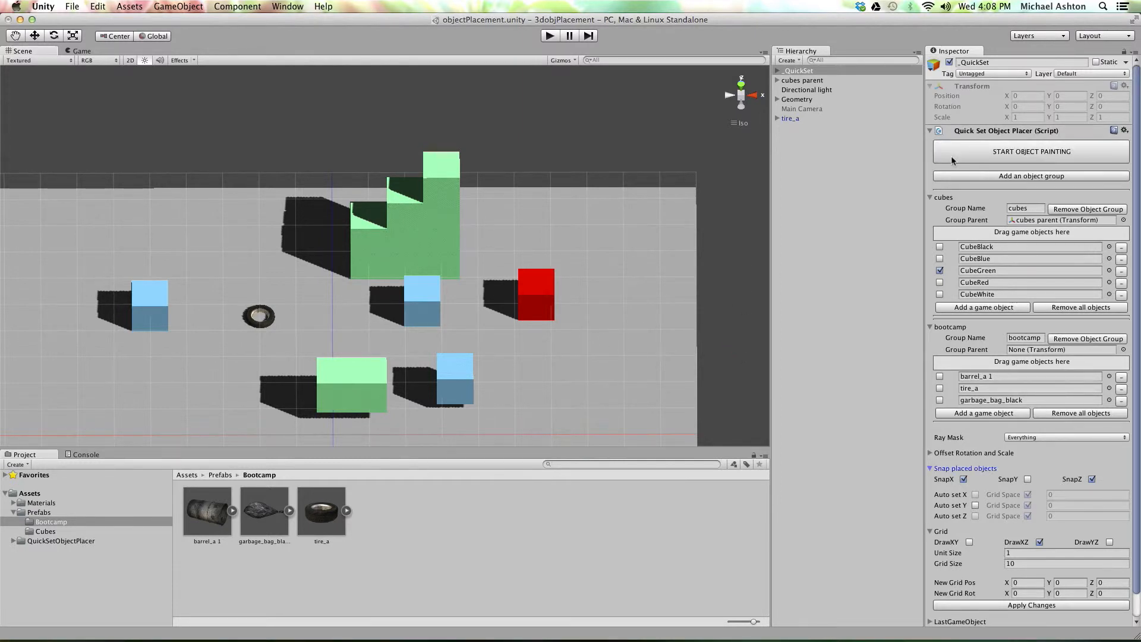
left_click(741, 106)
middle_click_drag(581, 199, 583, 423)
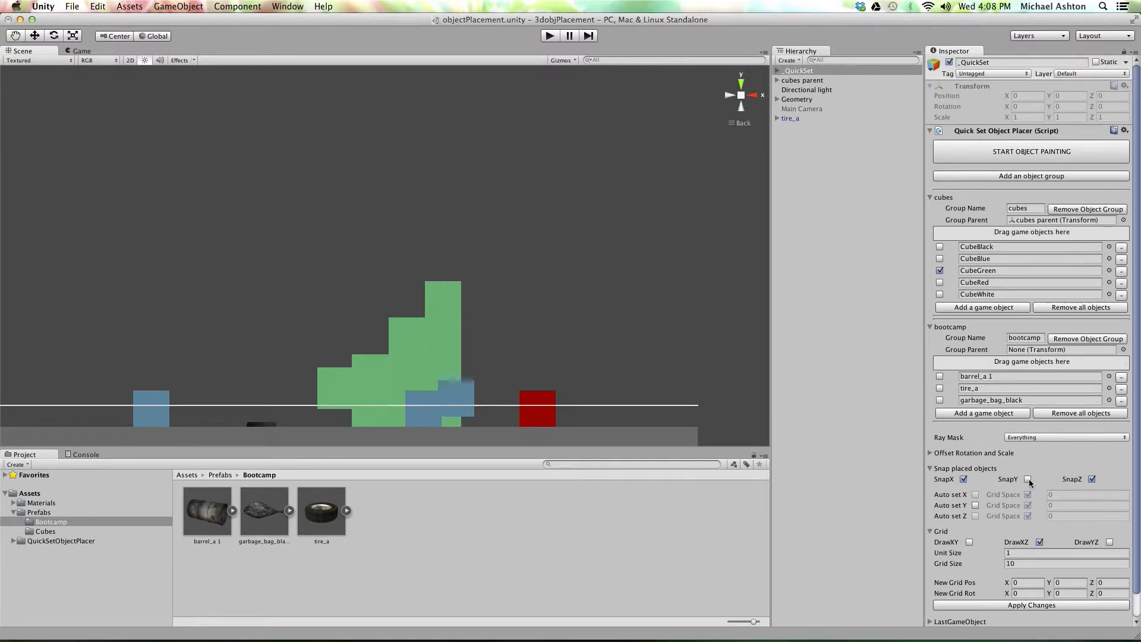
scroll(981, 460, "down", 2)
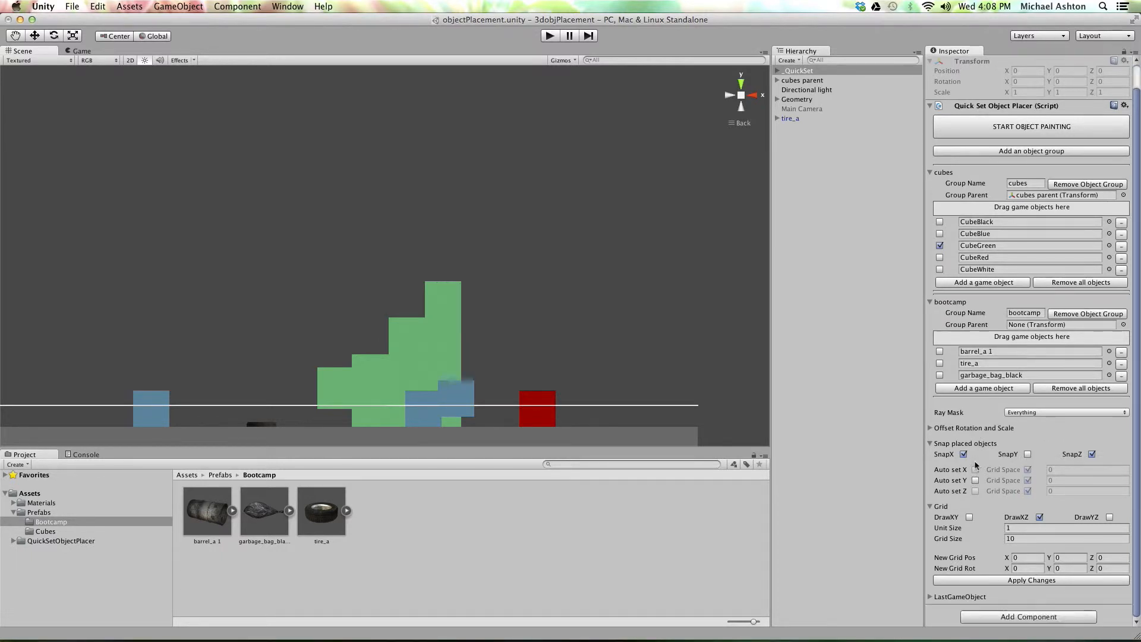
left_click(969, 518)
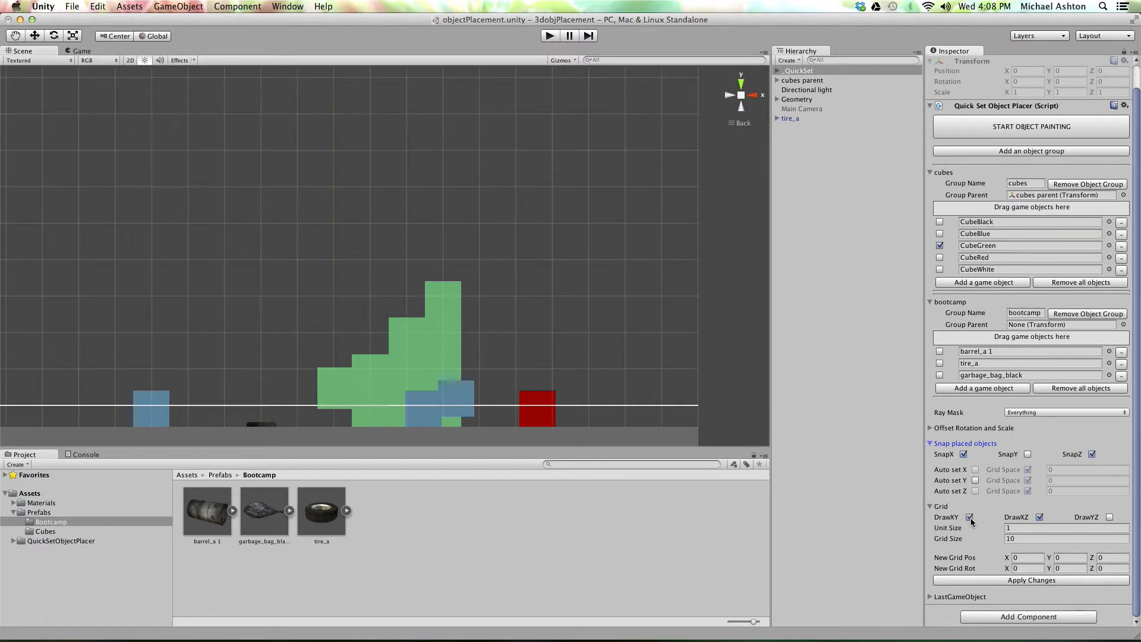
left_click(1039, 518)
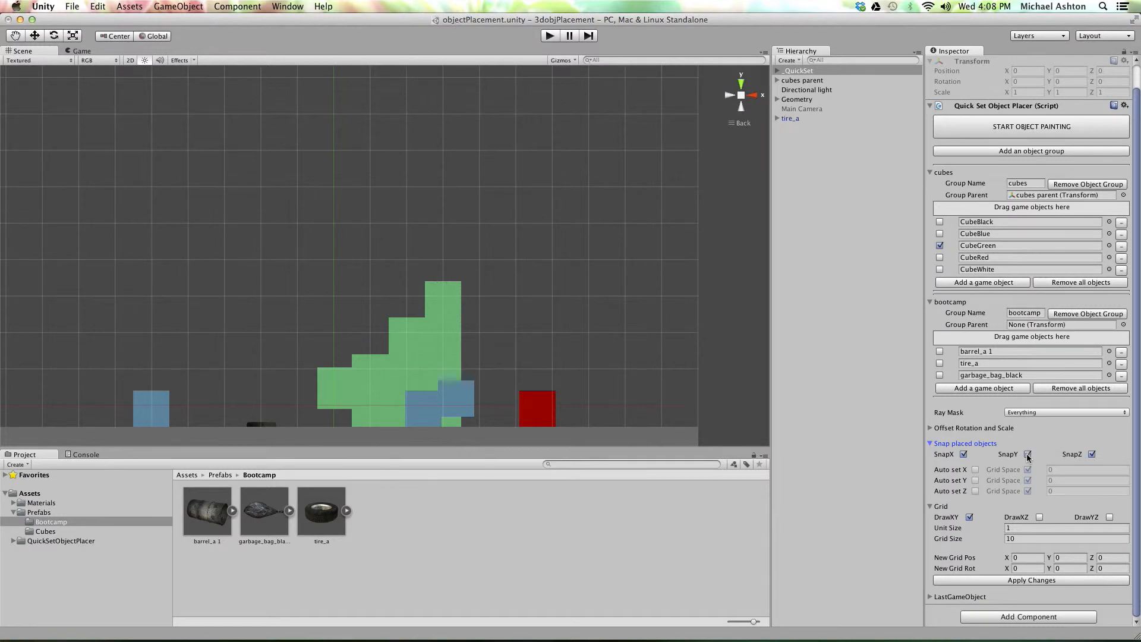
- Snap placed objects on X and Y only with Z auto set to 0 outside grid space, and paint a two-by-two CubeWhite block above the green stairs
left_click(1092, 455)
left_click(975, 491)
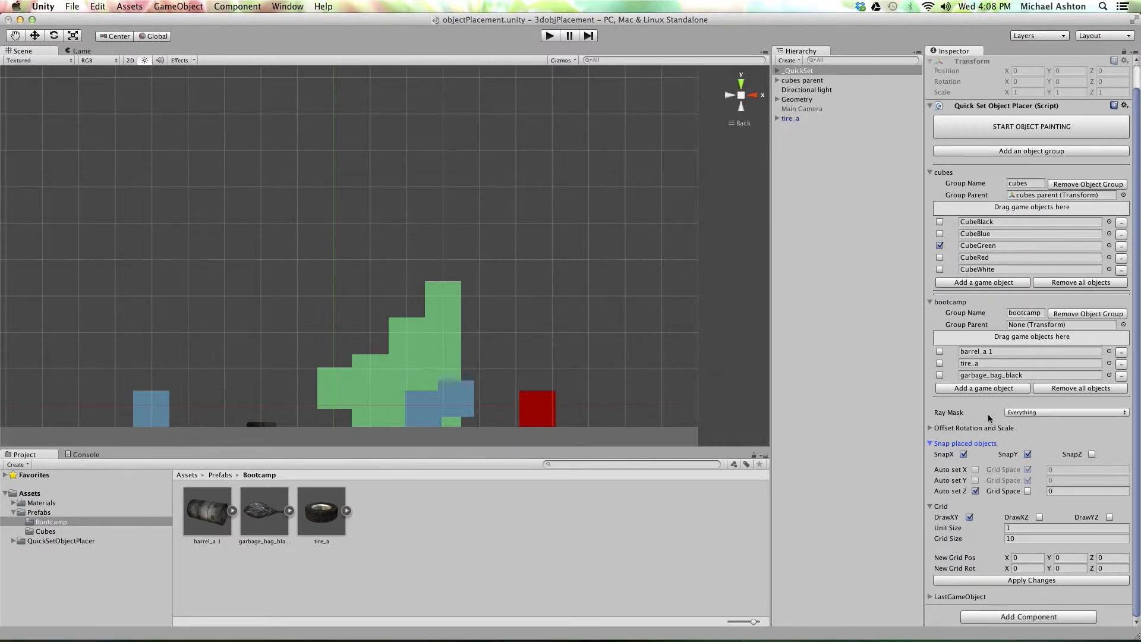
left_click(940, 270)
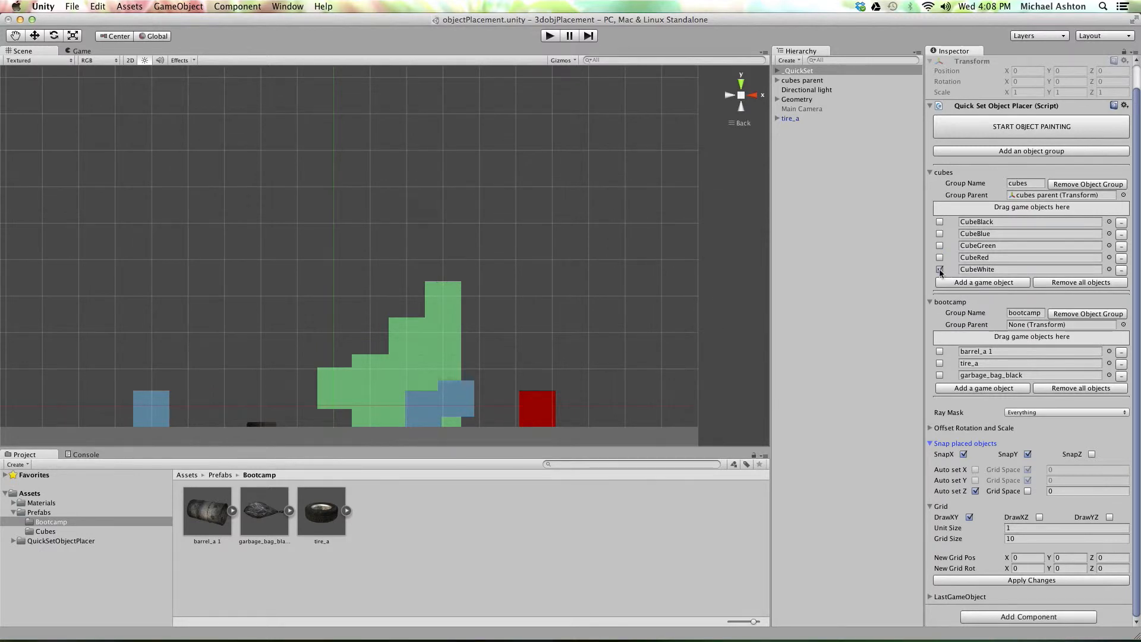
left_click(964, 127)
mouse_move(443, 207)
left_mouse_down()
mouse_move(409, 210)
mouse_move(444, 220)
left_mouse_up()
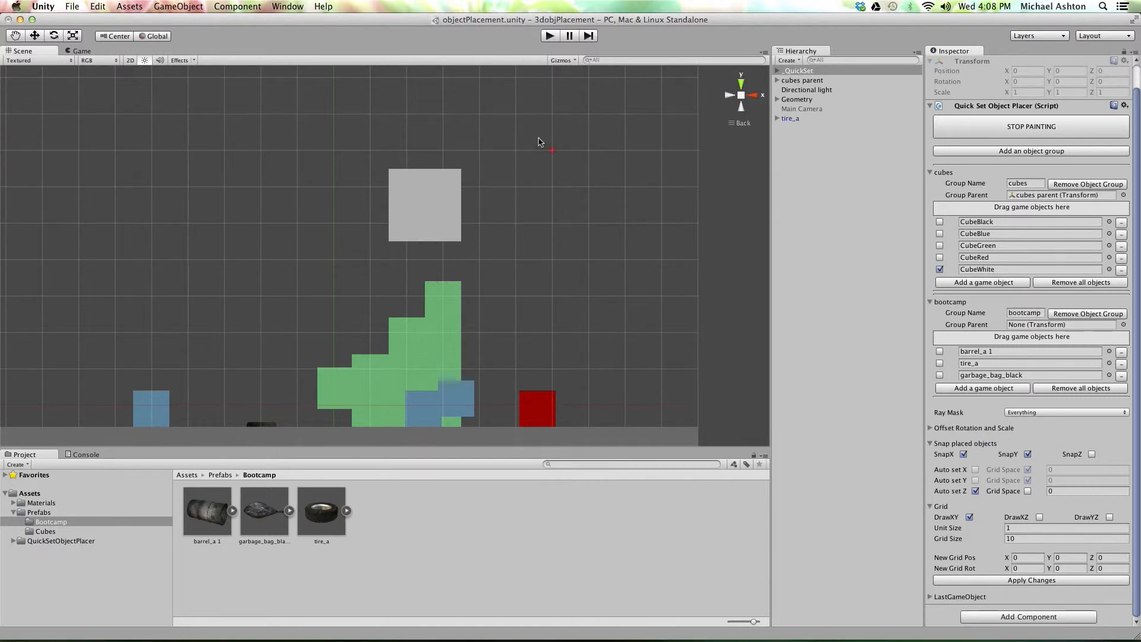
mouse_move(540, 142)
left_mouse_down("alt")
mouse_move(497, 194)
mouse_move(333, 250)
mouse_move(334, 204)
mouse_move(413, 144)
mouse_move(186, 240)
mouse_move(202, 260)
mouse_move(363, 182)
mouse_move(312, 192)
mouse_move(381, 171)
left_mouse_up("alt")
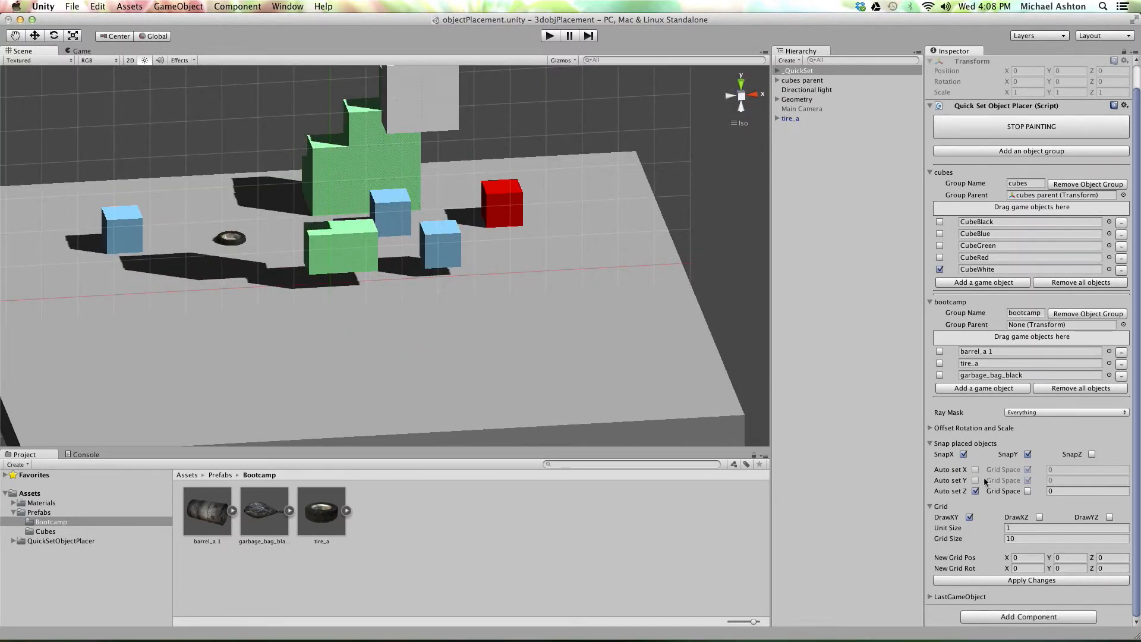
- Change the auto set Z value to 3 and paint a second two-by-two CubeWhite block beside the first in the back view
left_click(1054, 492)
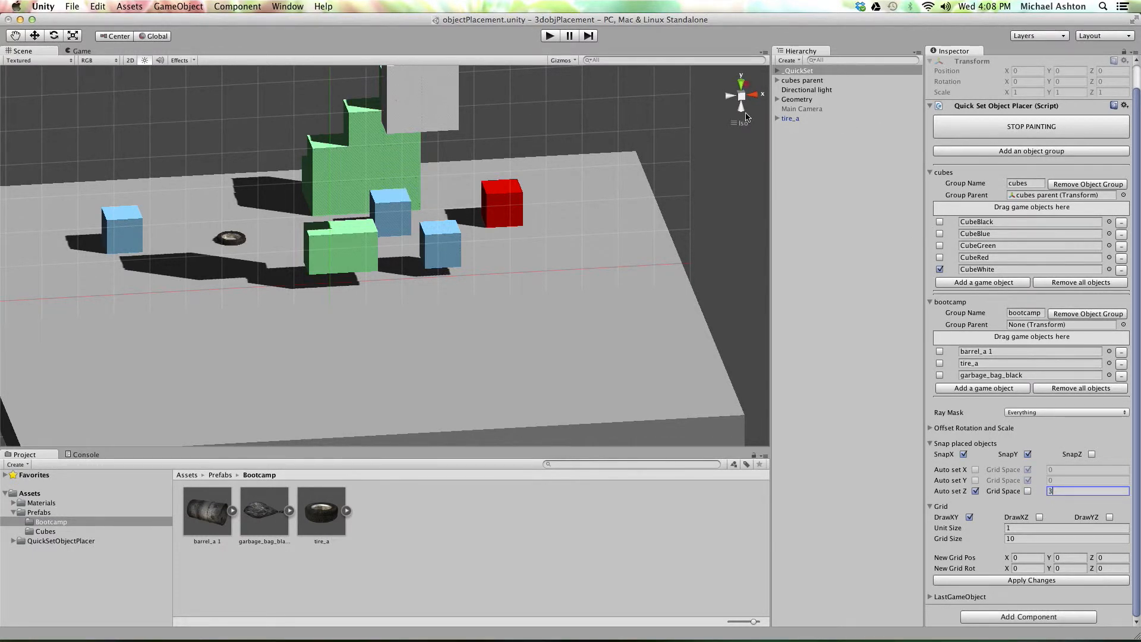
left_click(969, 124)
left_click(754, 96)
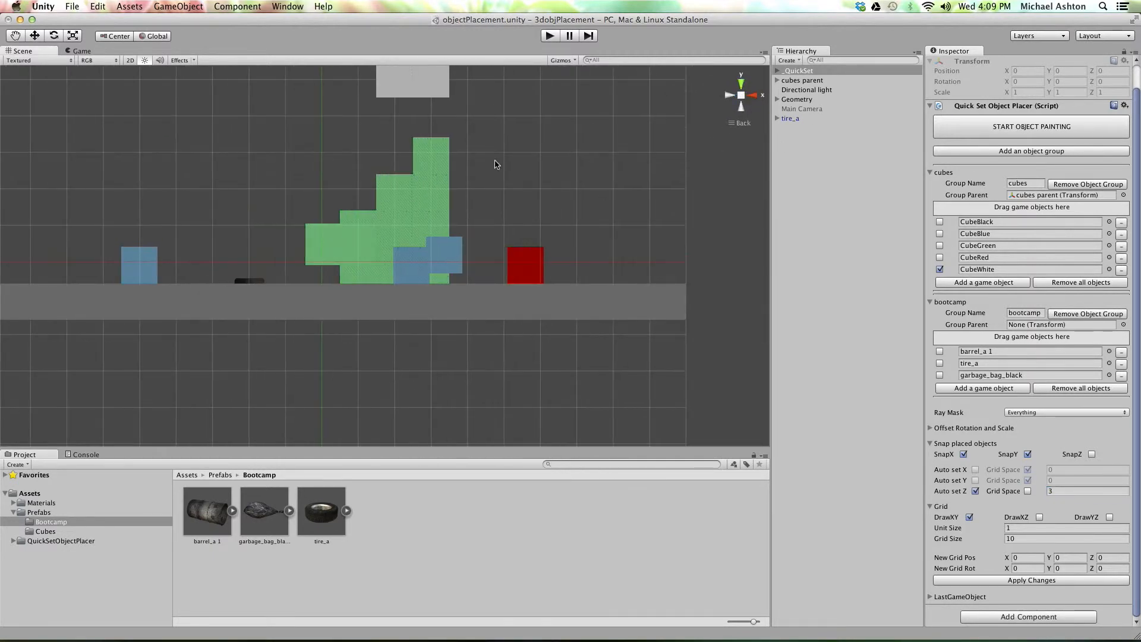
left_click(1007, 128)
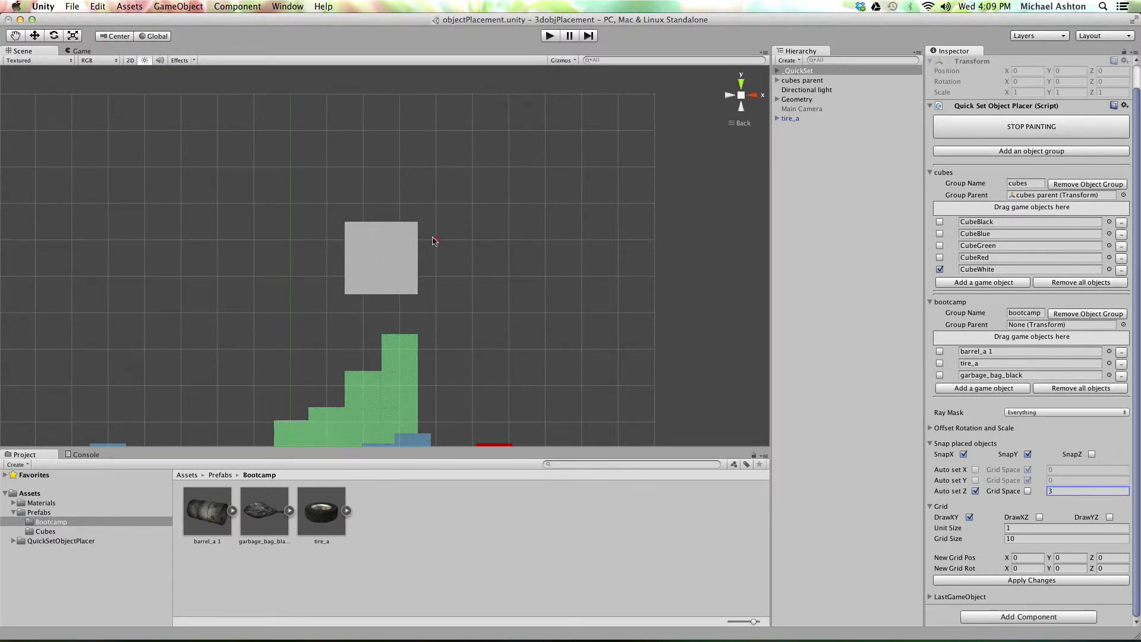
mouse_move(476, 243)
left_mouse_down()
mouse_move(478, 272)
mouse_move(507, 244)
left_mouse_up()
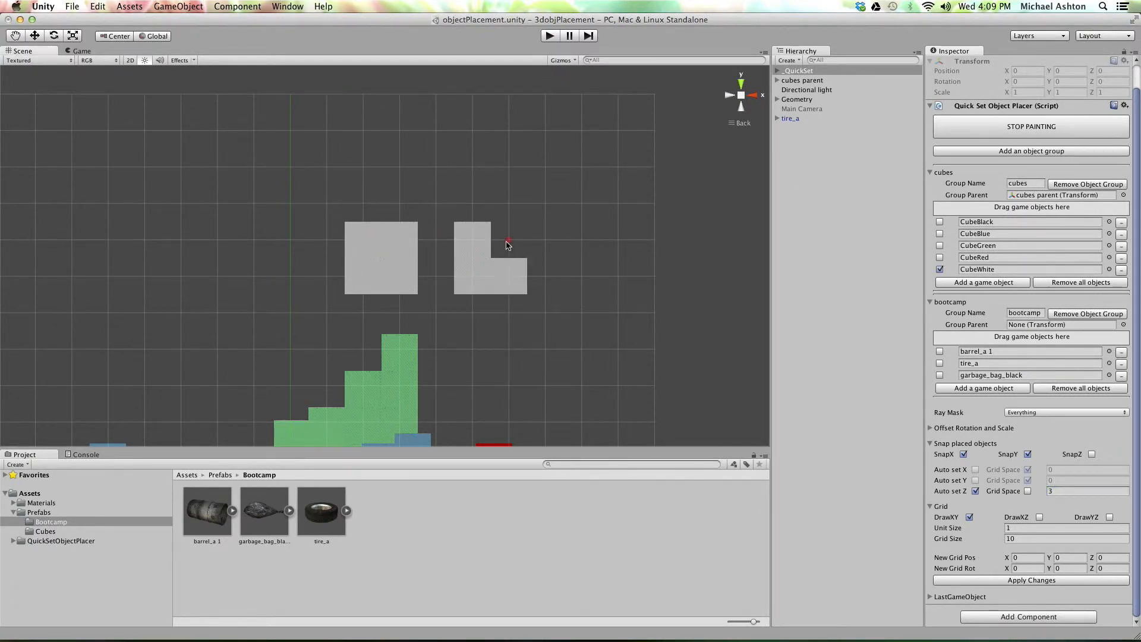
left_click(507, 242)
left_click_drag(633, 153, 355, 400, "alt")
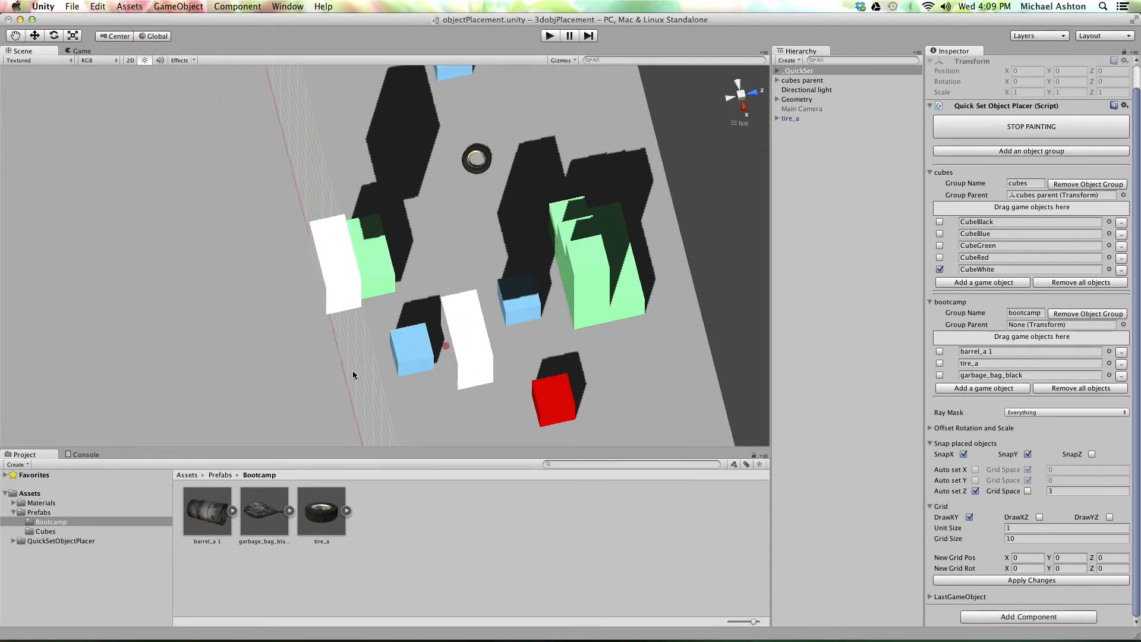
left_click_drag(352, 371, 589, 251, "alt")
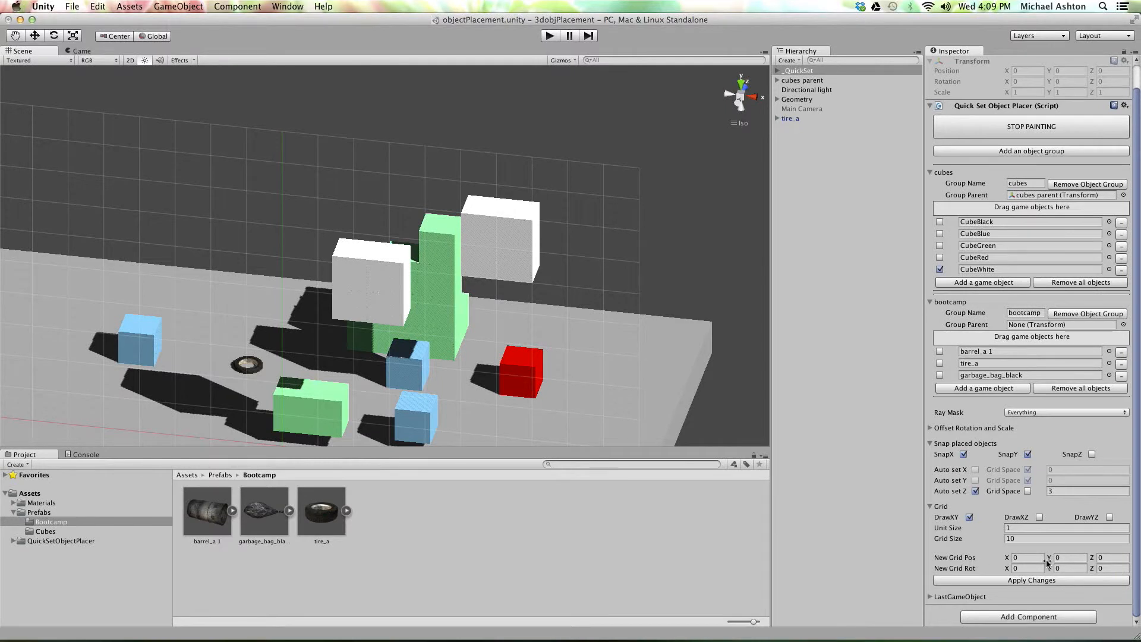
- Set the new grid position Z to -4 and apply the change to the grid
left_click_drag(1092, 560, 1081, 561)
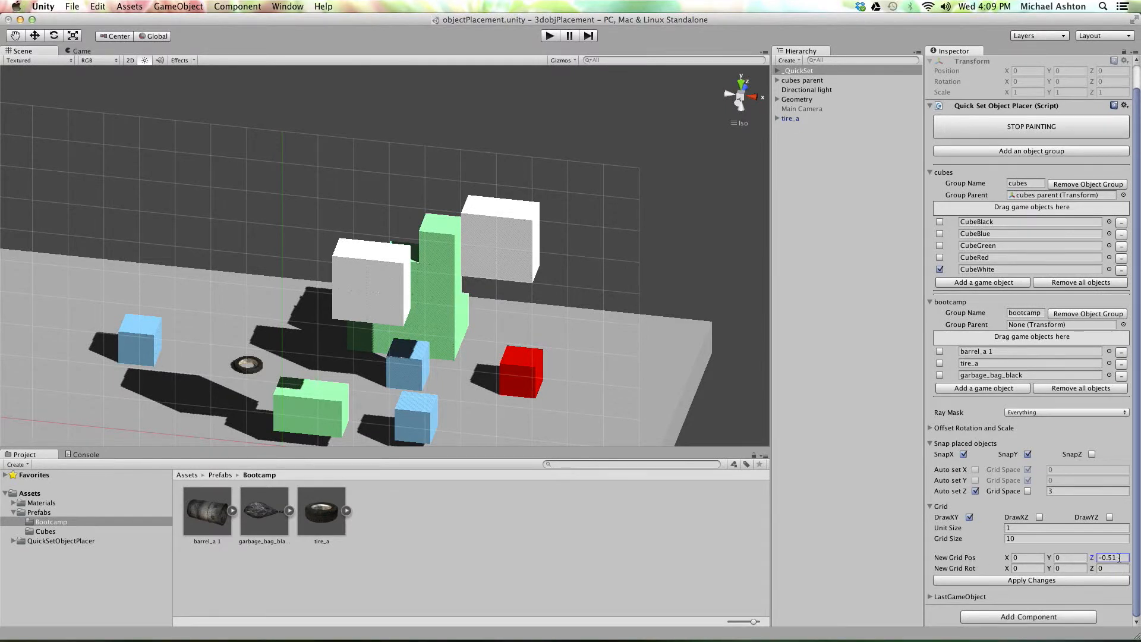
type("-4")
left_click(1018, 580)
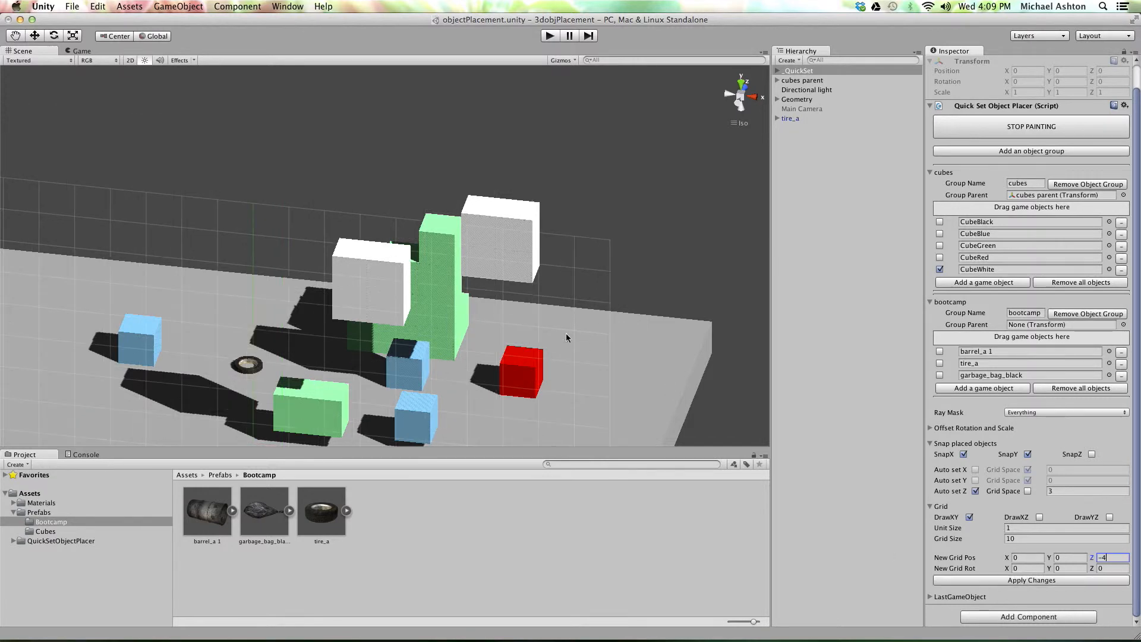
- Turn on Grid Space for auto set Z with a value of 0, and restart object painting in the back view
left_click(1028, 491)
scroll(407, 238, "down", 5)
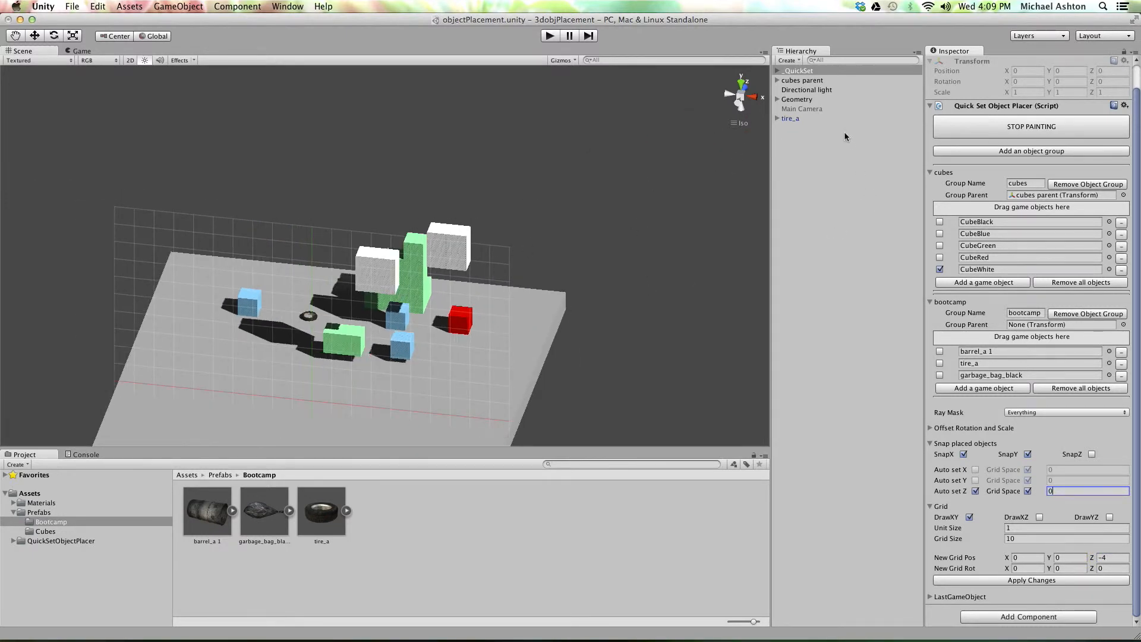
left_click(986, 136)
left_click(740, 106)
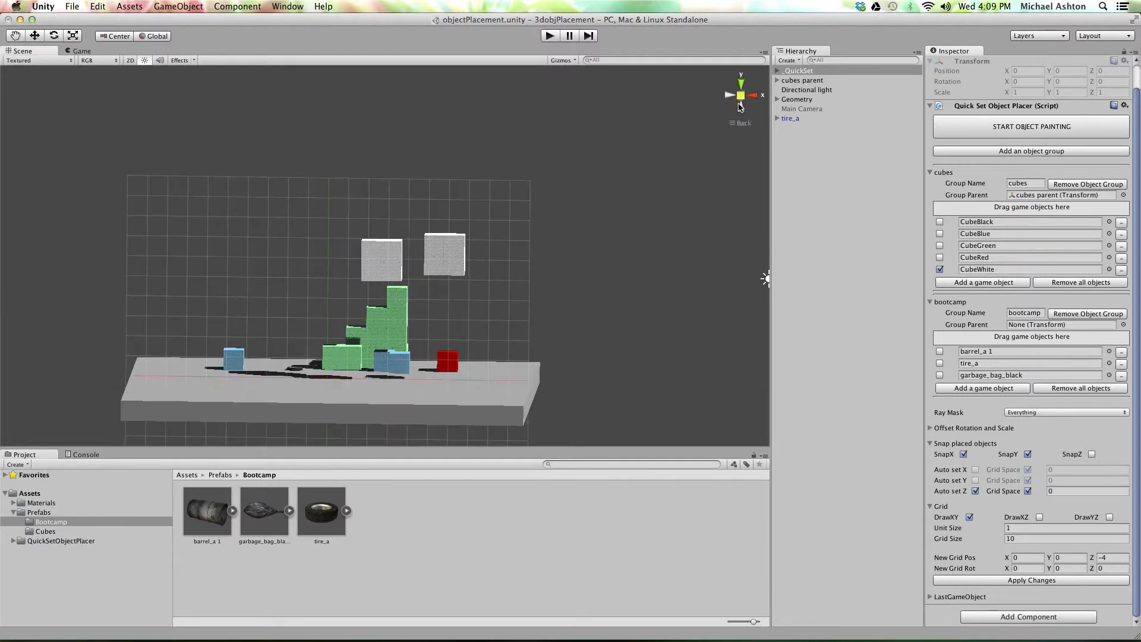
left_click(986, 126)
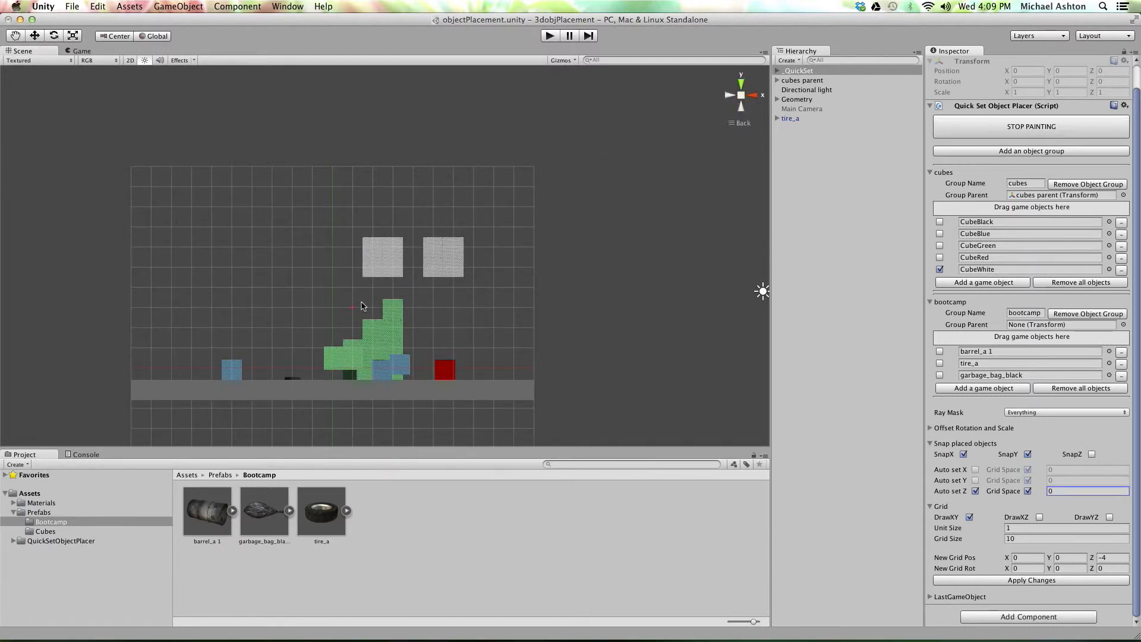
- Paint a CubeWhite block three cubes wide and two high beside the existing white blocks
scroll(467, 238, "up", 5)
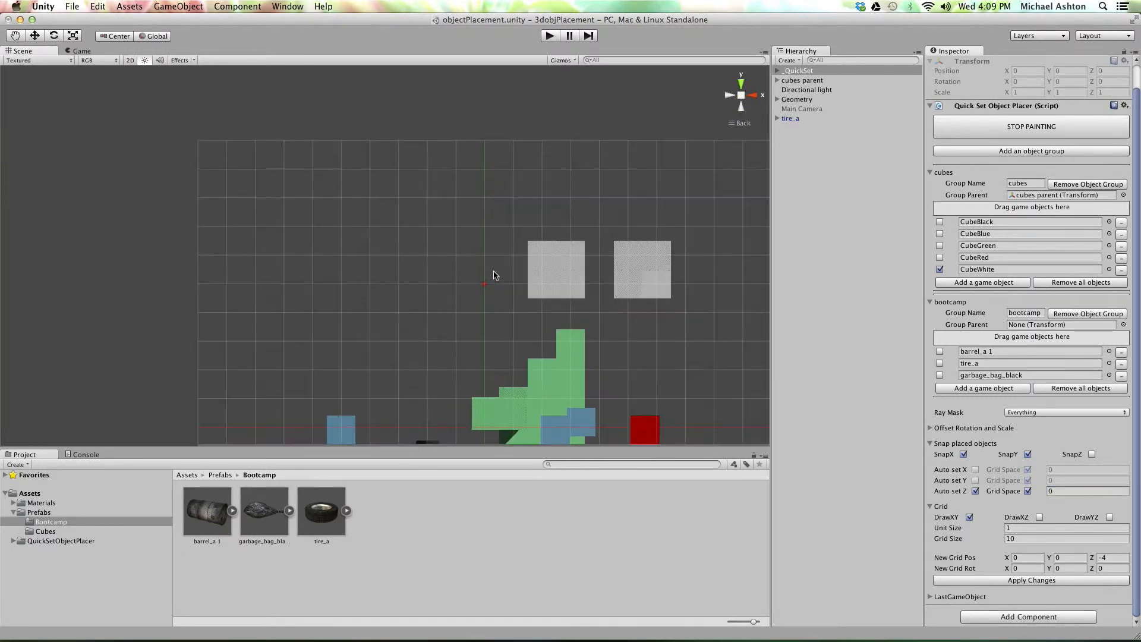
left_click(482, 256)
left_click(463, 257)
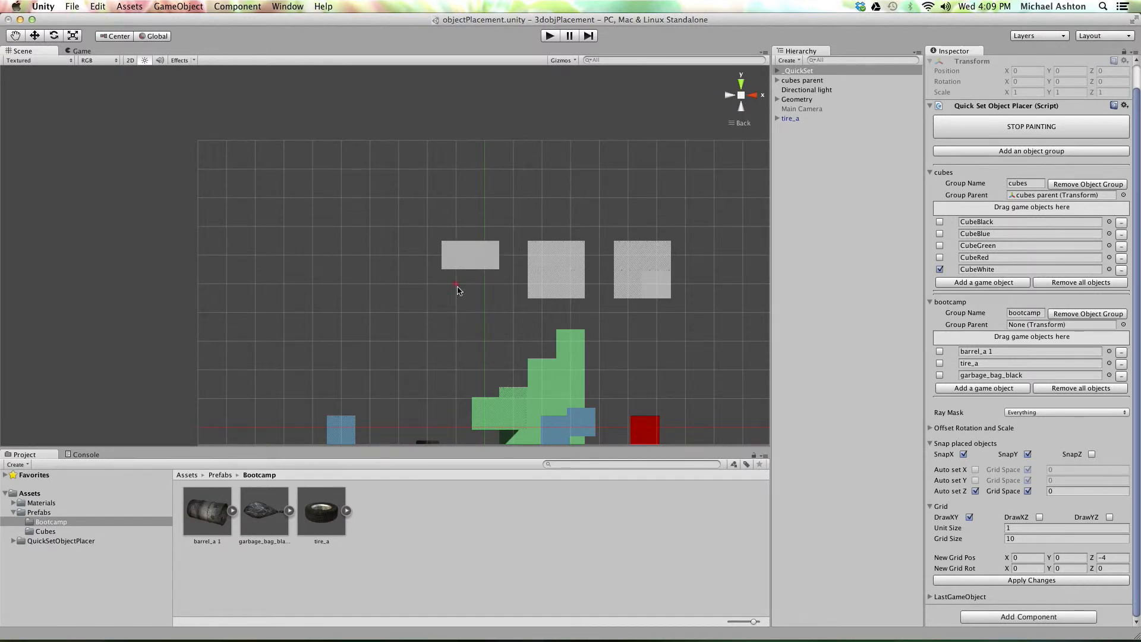
left_click(458, 290)
left_click(485, 285)
left_click(426, 275)
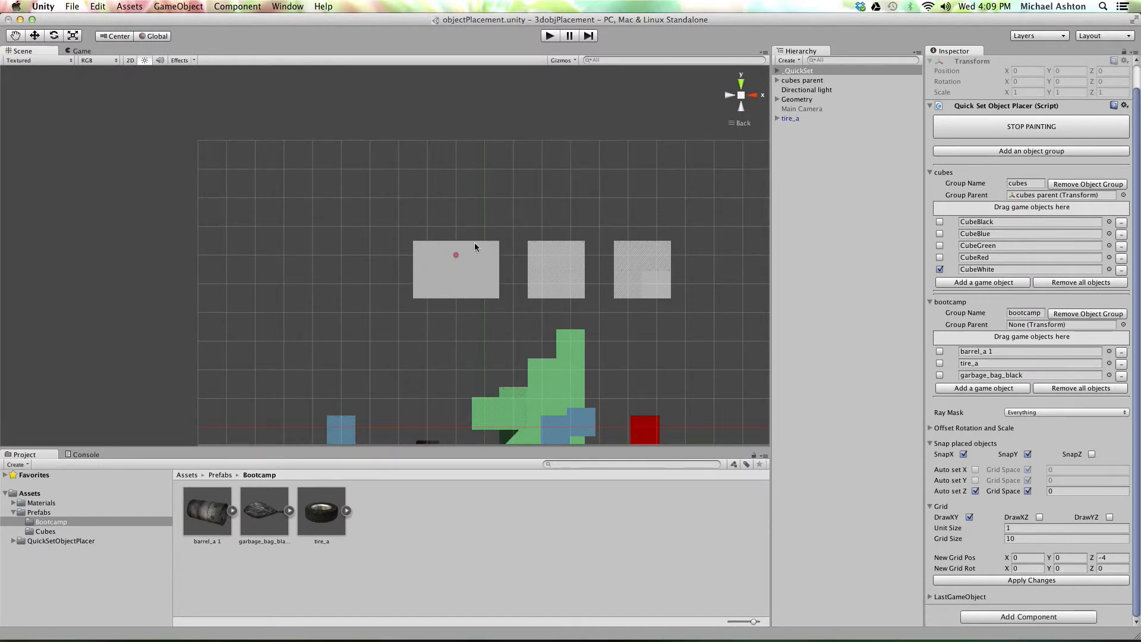
- Set the new grid rotation Z to 30 and apply the change to the grid
left_click_drag(570, 256, 416, 343, "alt")
middle_click_drag(401, 388, 525, 224)
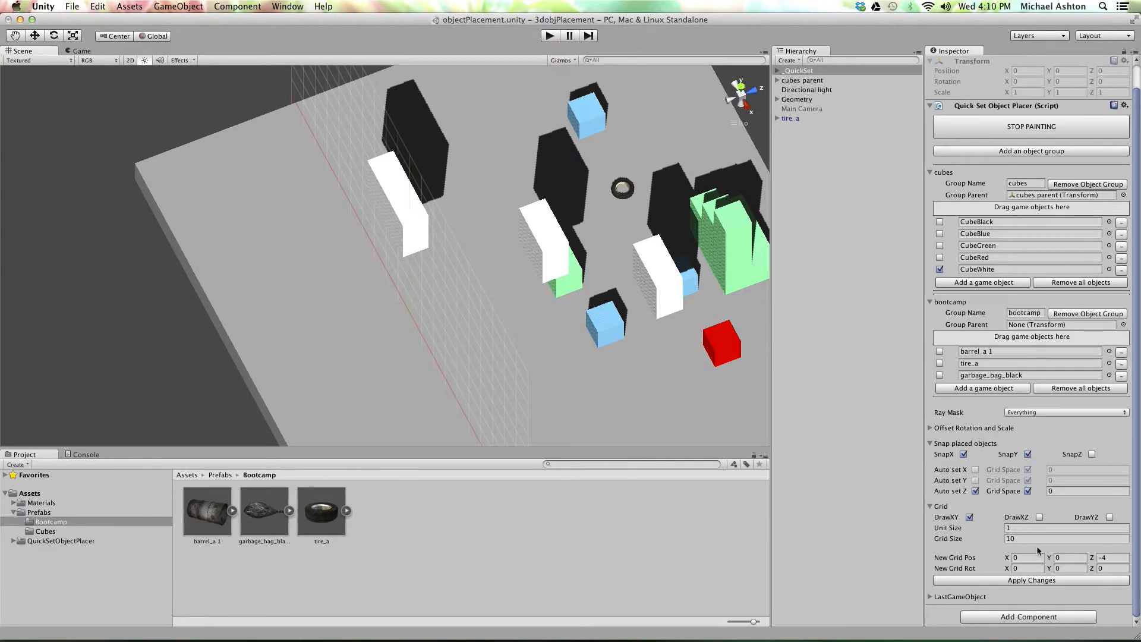
left_click(1109, 568)
type("30")
left_click(1044, 582)
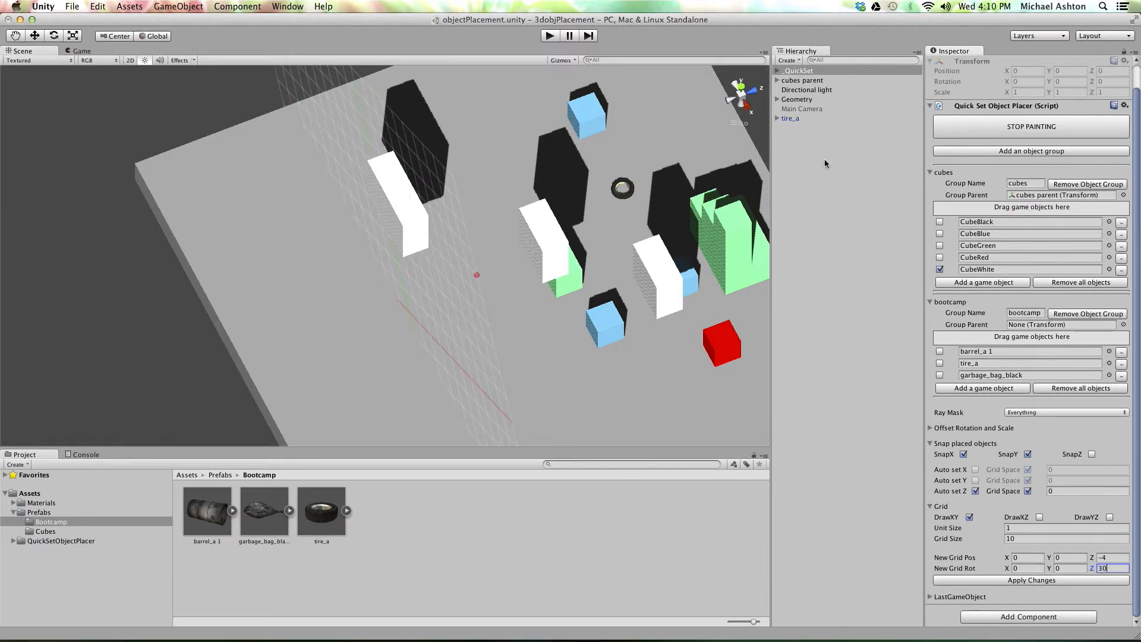
- Paint a diagonal staircase of six CubeWhite objects along the rotated grid in the back view
left_click(990, 127)
left_click(733, 104)
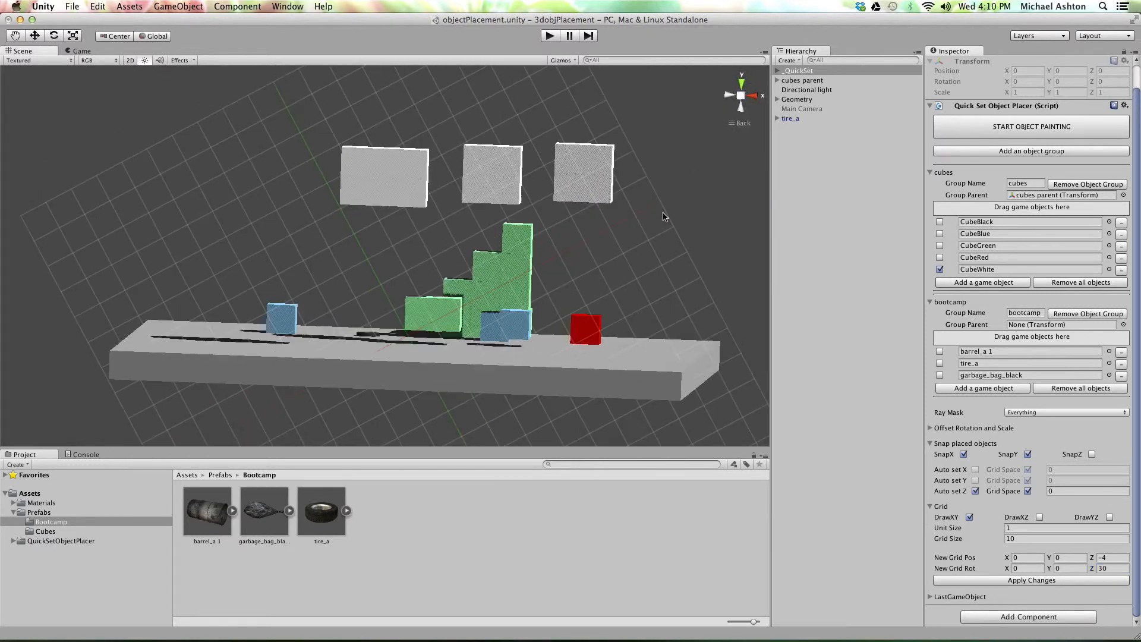
middle_click_drag(445, 255, 446, 288)
middle_click_drag(564, 277, 629, 296)
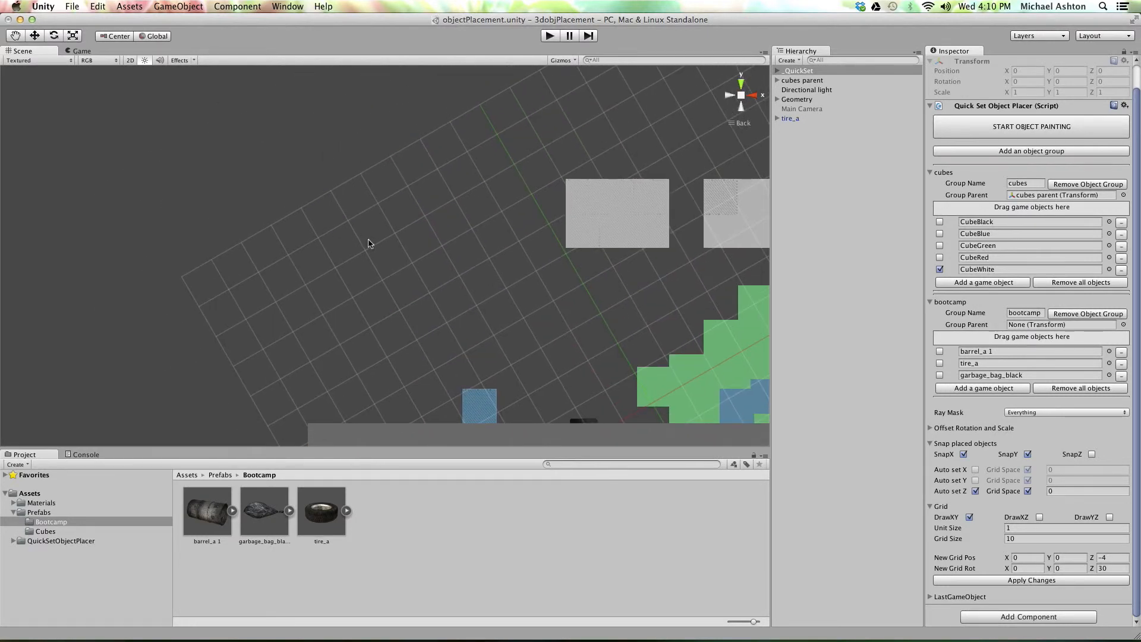
left_click(968, 130)
left_click(398, 320)
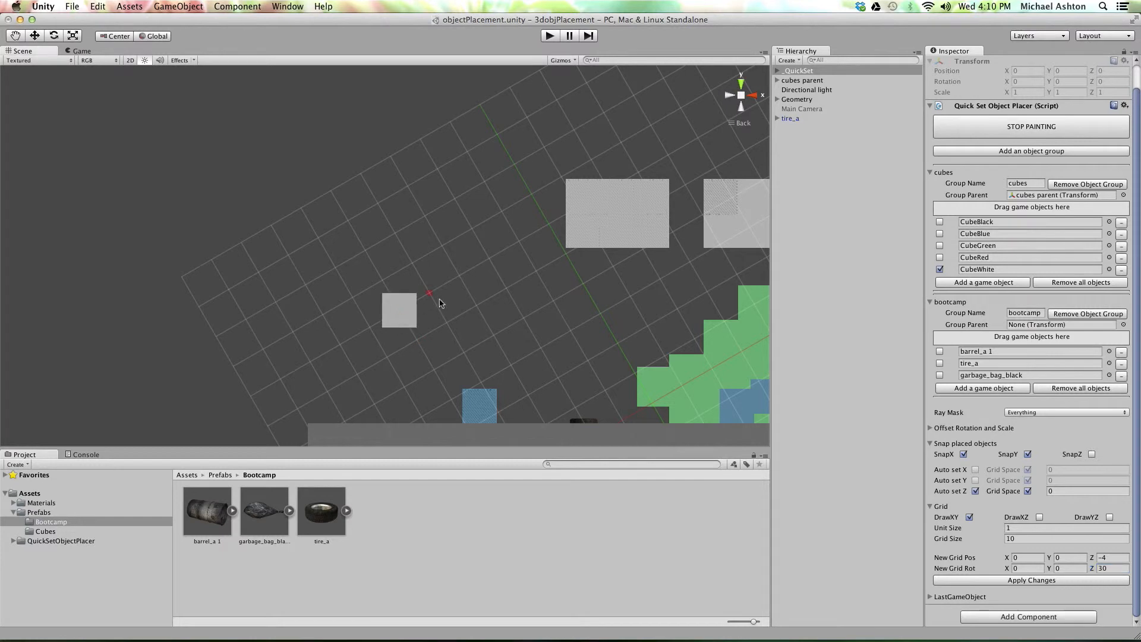
left_click(438, 297)
left_click(458, 283)
left_click(486, 265)
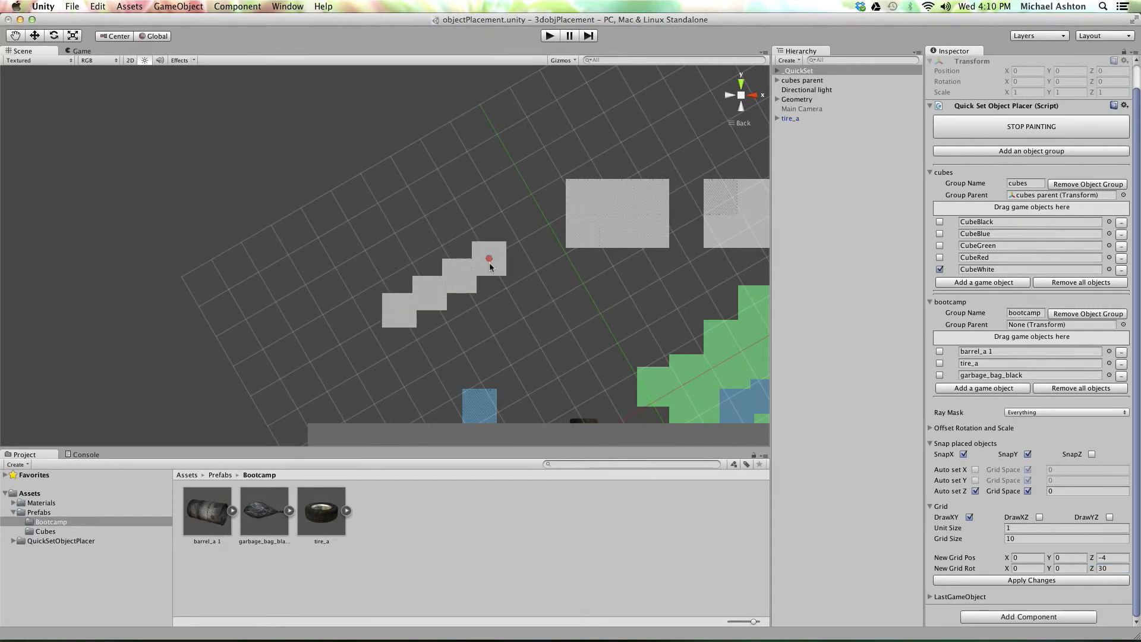
left_click(369, 328)
left_click(340, 344)
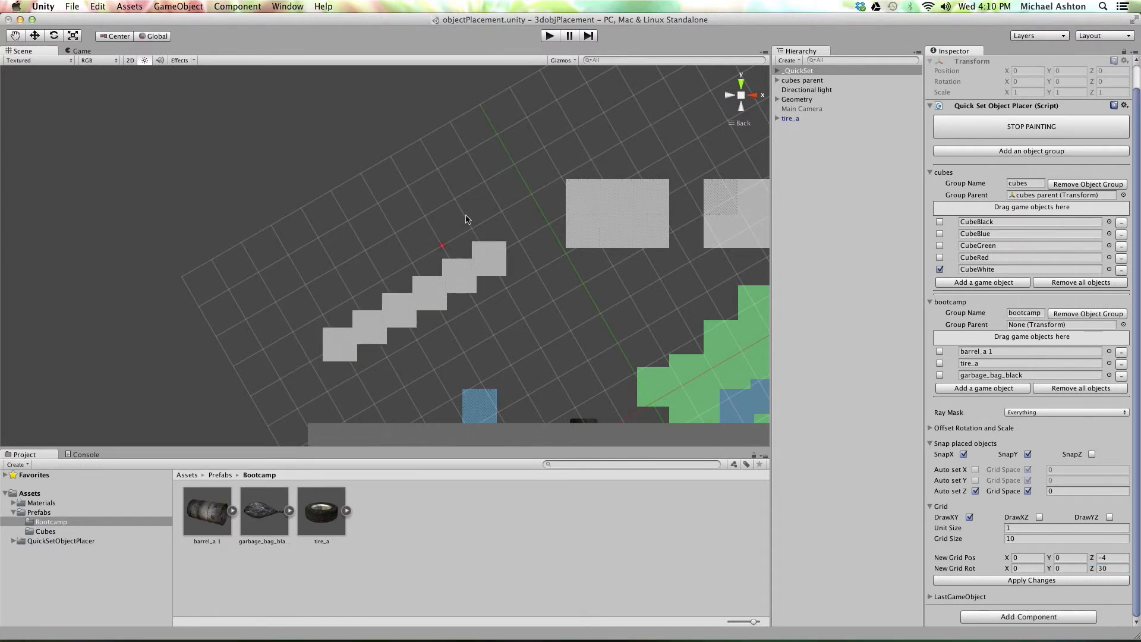
- Set the placement rotation Z to 30 and paint a tilted CubeWhite near the front of the platform
left_click_drag(472, 192, 462, 216, "alt")
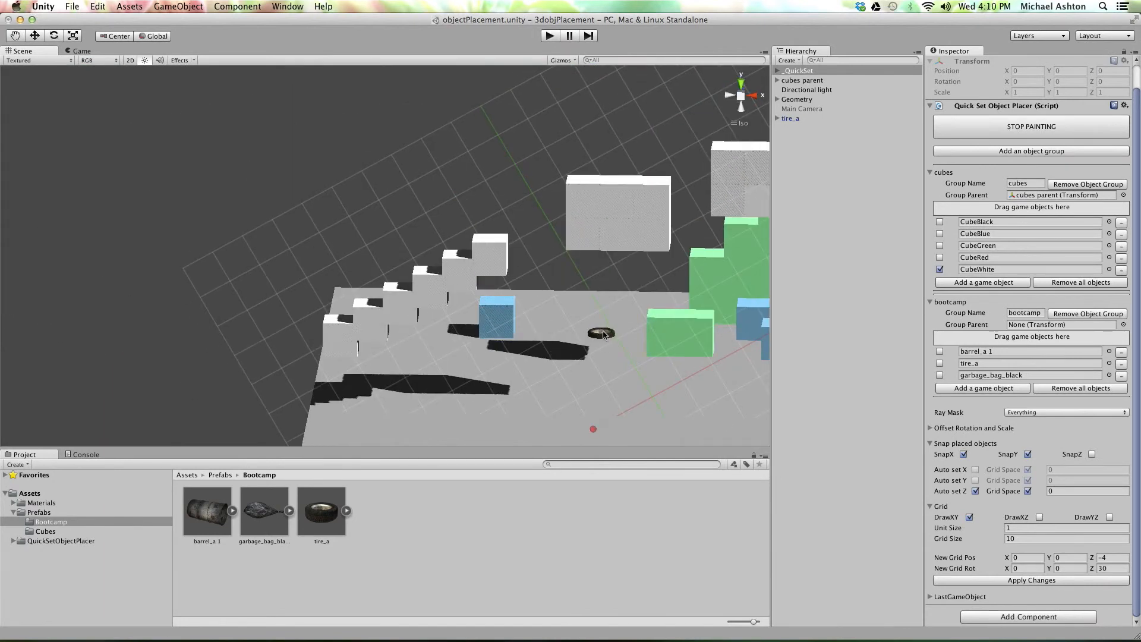
left_click_drag(603, 335, 507, 309, "alt")
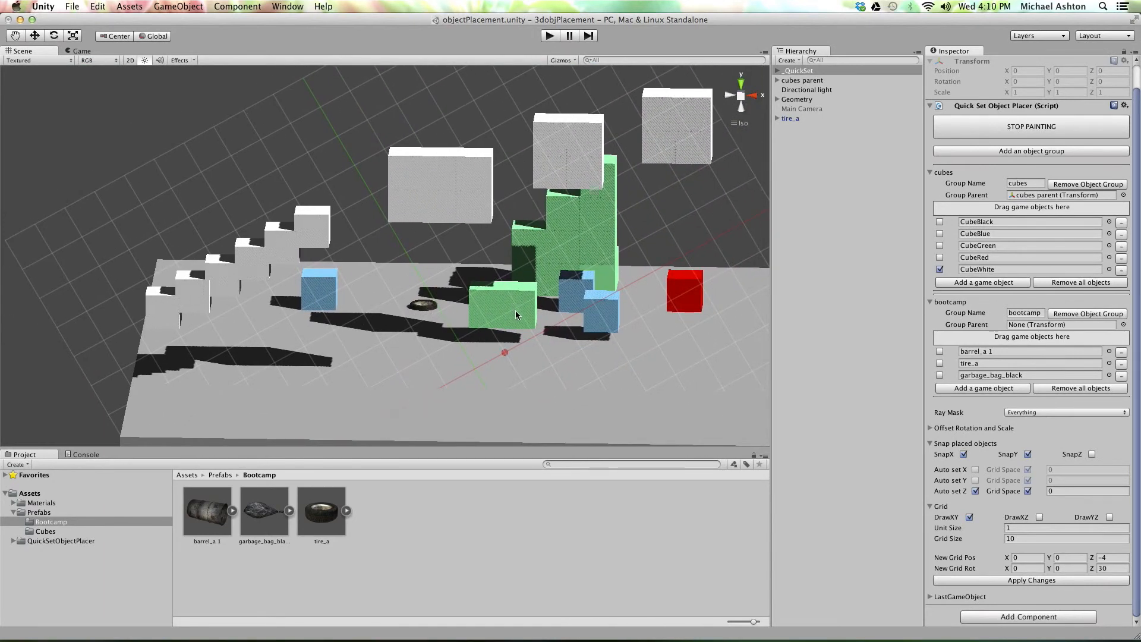
left_click(931, 446)
left_click(931, 484)
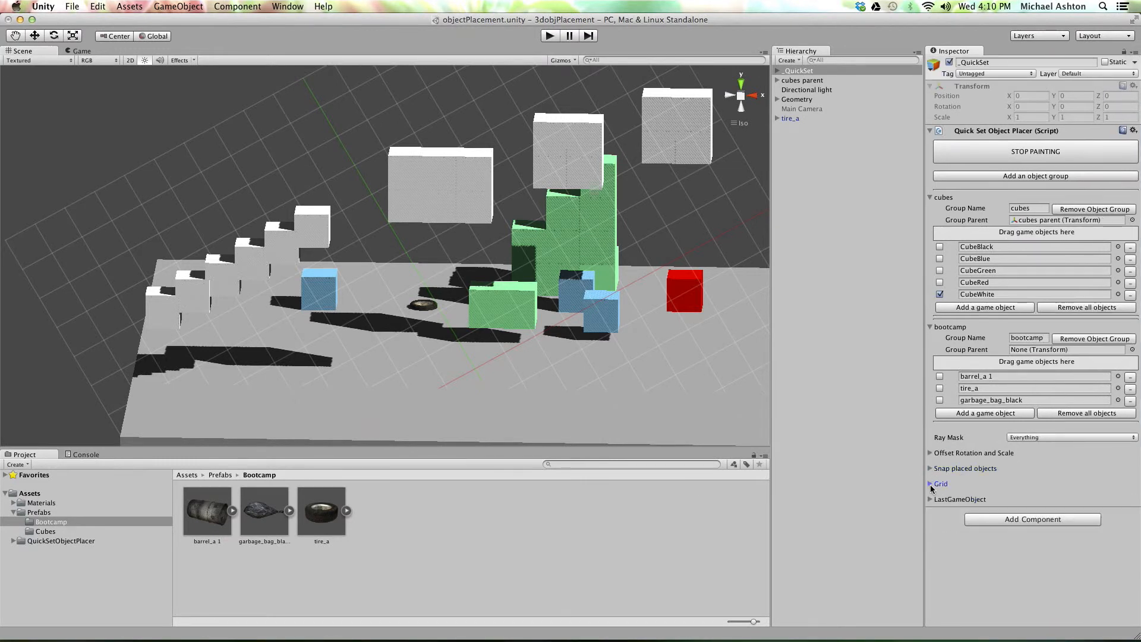
left_click(931, 454)
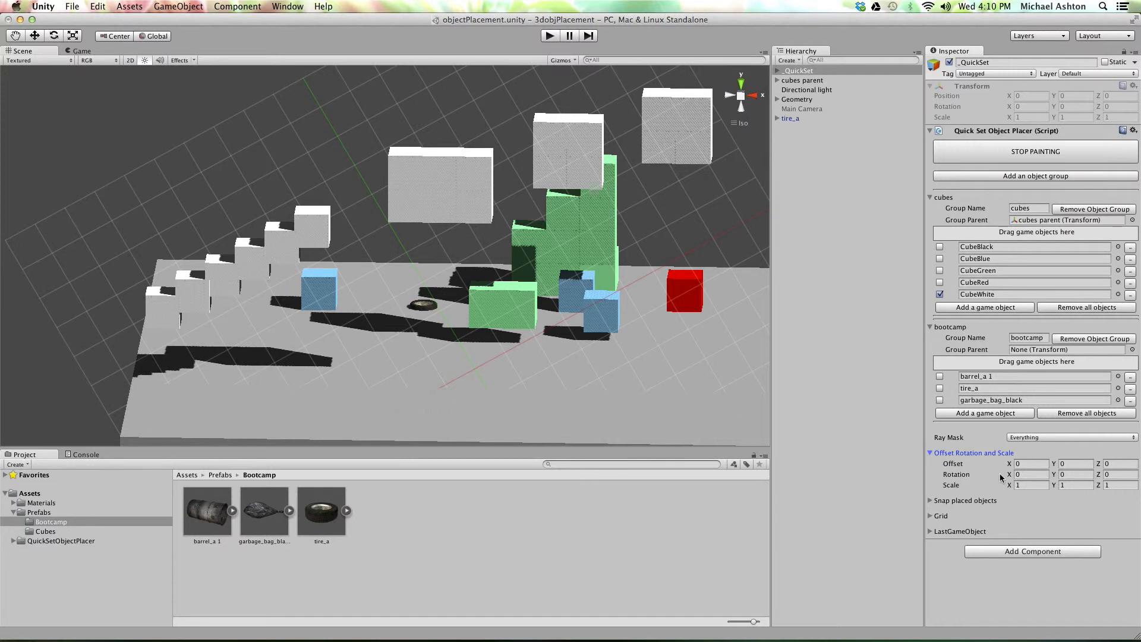
left_click(1106, 475)
middle_click_drag(432, 374, 358, 277)
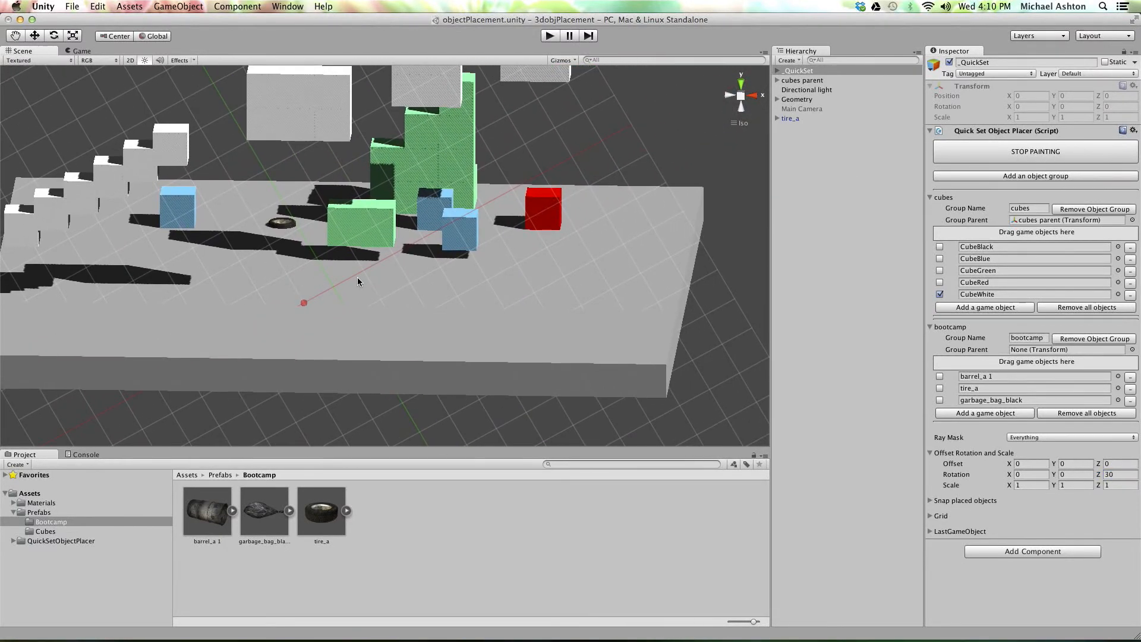
left_click(472, 285)
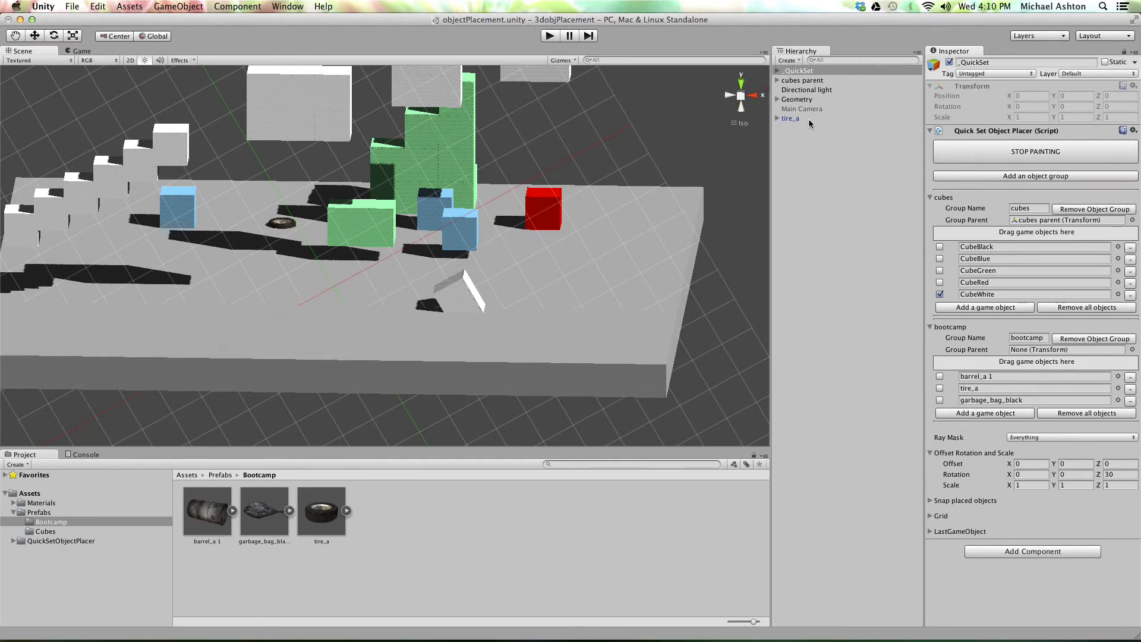
- Paint a sloping row of tilted CubeWhite objects along the rotated grid in the back view, between the green stairs and the red cube
left_click(990, 152)
left_click(731, 95)
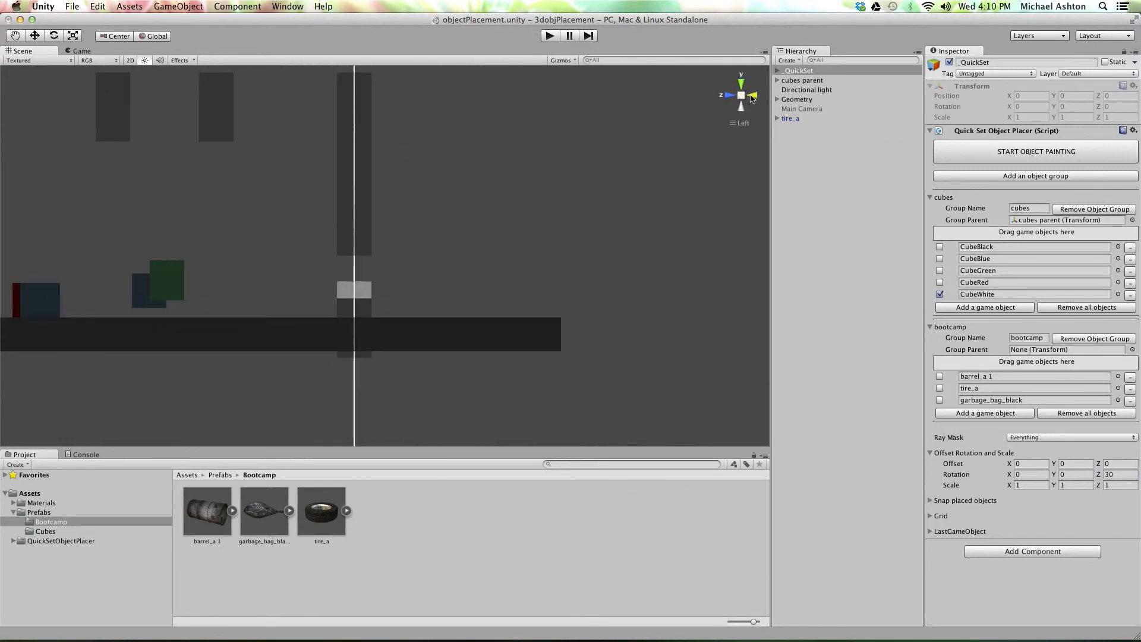
left_click(1007, 153)
left_click(442, 328)
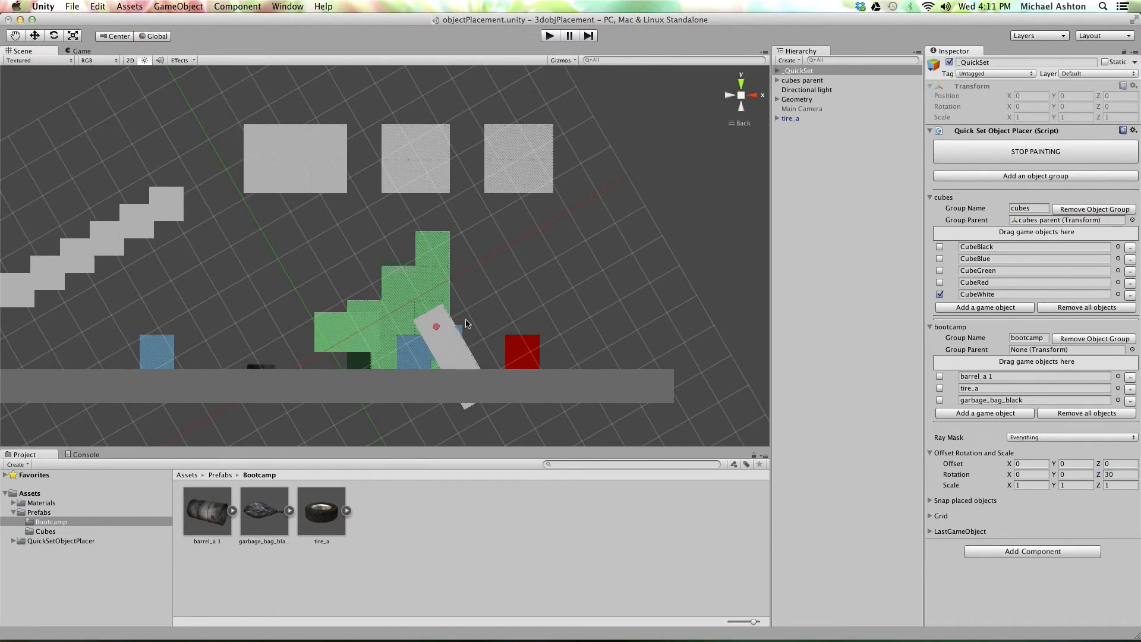
left_click(477, 312)
left_click(501, 296)
left_click(529, 283)
left_click(562, 263)
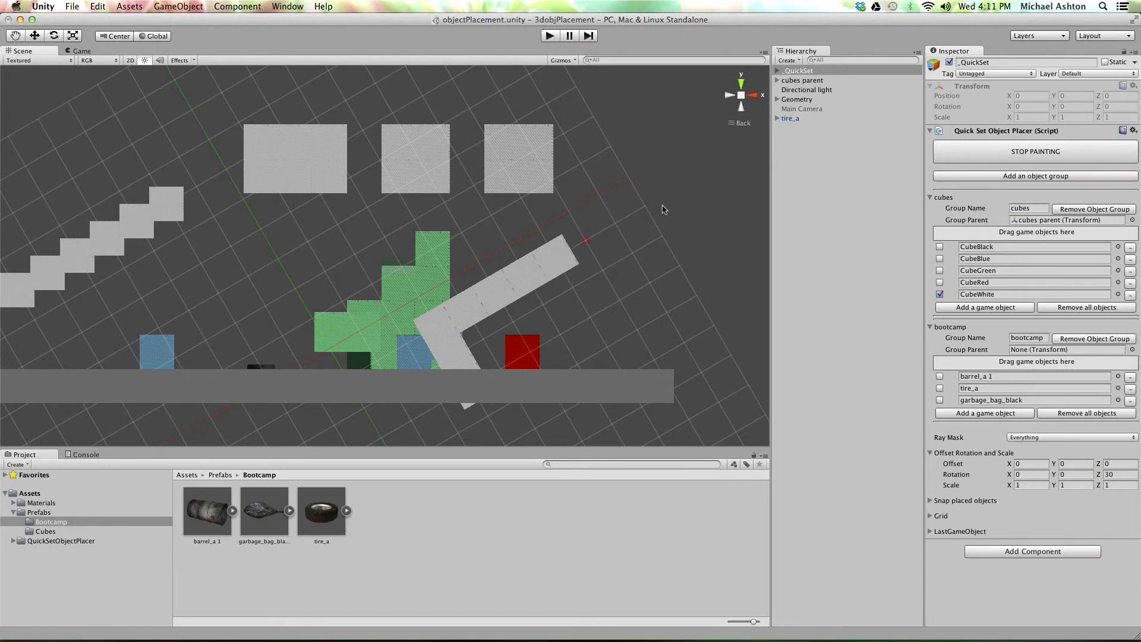
- Reset the new grid position Z and the new grid rotation Z to 0 and apply the changes
mouse_move(664, 207)
right_mouse_down()
mouse_move(481, 329)
mouse_move(396, 341)
mouse_move(446, 285)
right_mouse_up()
middle_click_drag(446, 286, 511, 258)
right_click_drag(437, 260, 556, 249)
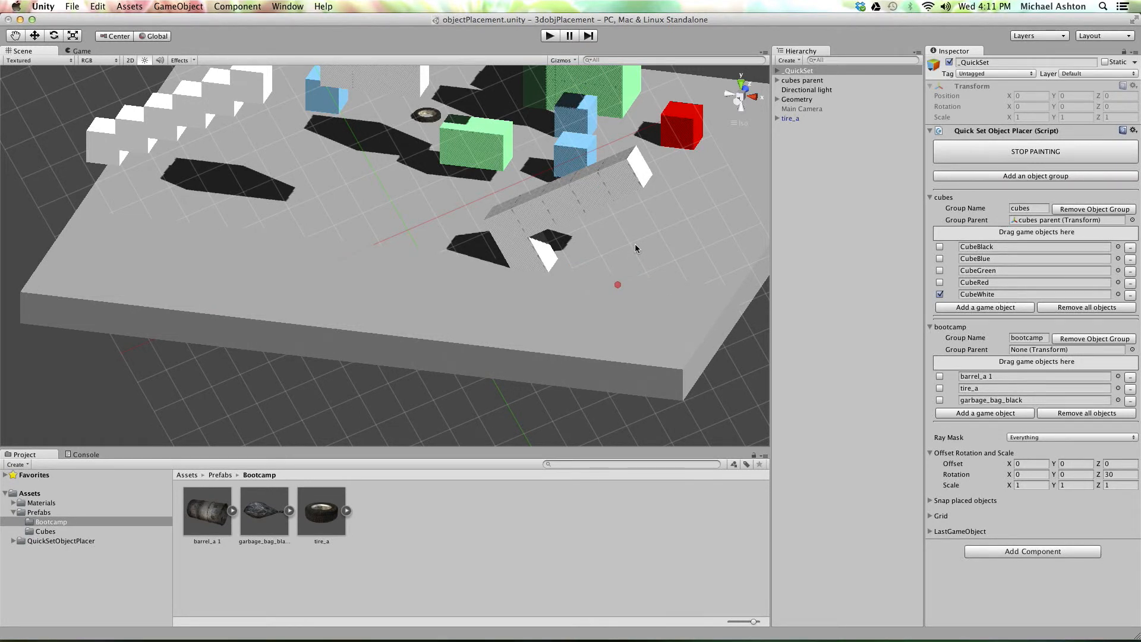
left_click(931, 453)
left_click(931, 483)
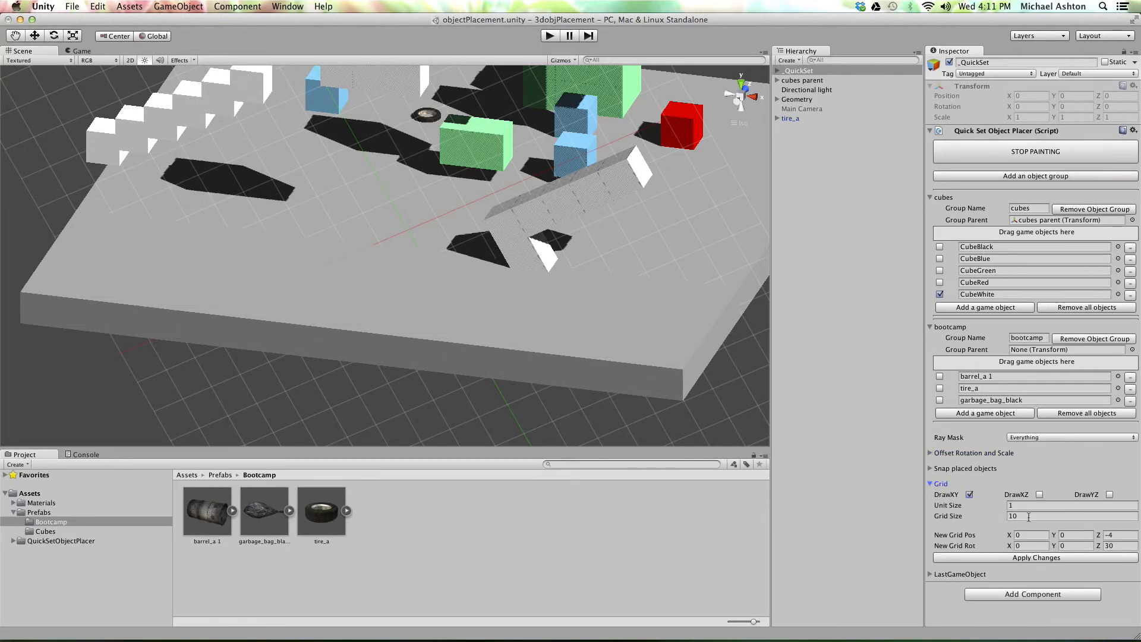
left_click(1116, 534)
type("0")
key("Tab")
key("Tab")
key("Tab")
type("0")
left_click(1018, 558)
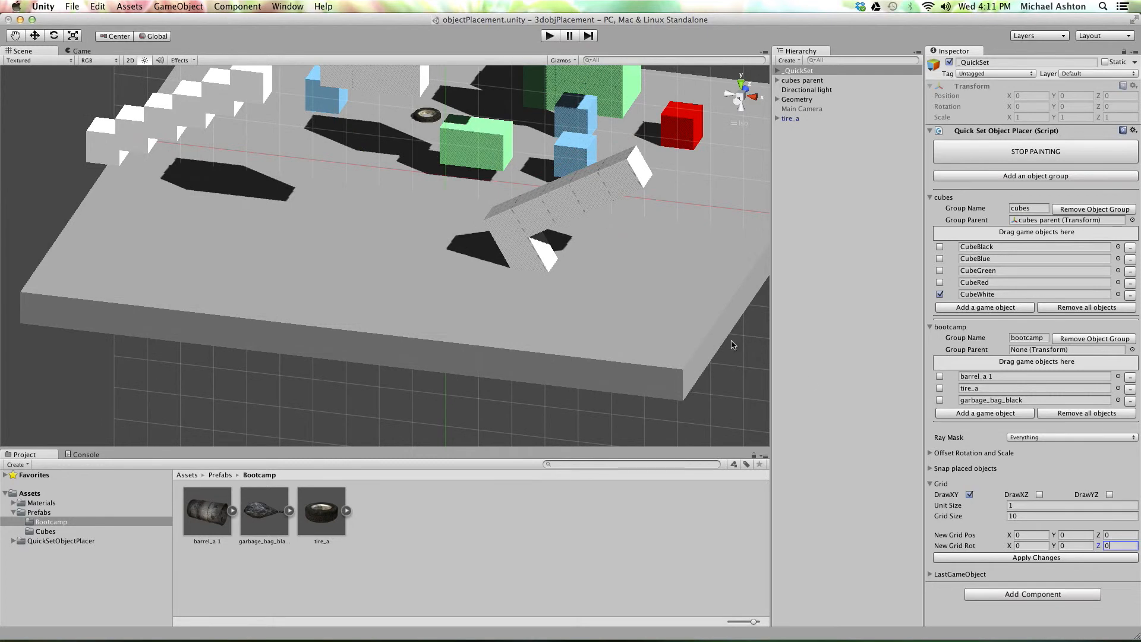
- Stop painting, then open the QuickSetSnapping window and dock it below the Hierarchy
left_click(1001, 153)
mouse_move(510, 200)
middle_mouse_down()
mouse_move(521, 287)
mouse_move(508, 367)
middle_mouse_up()
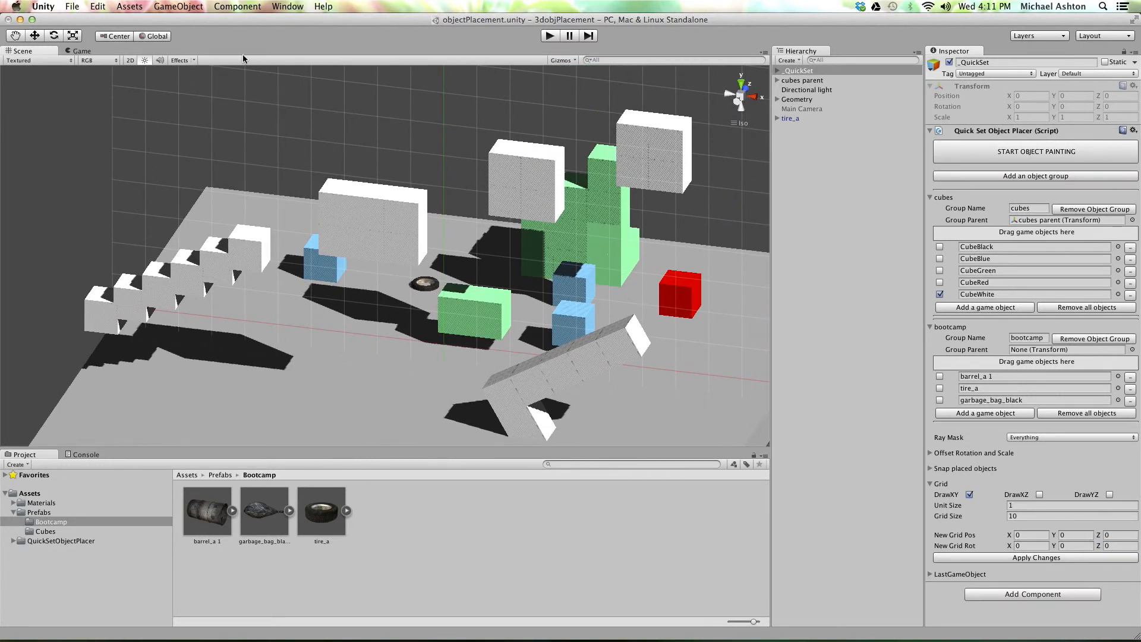
left_click(290, 6)
mouse_move(325, 80)
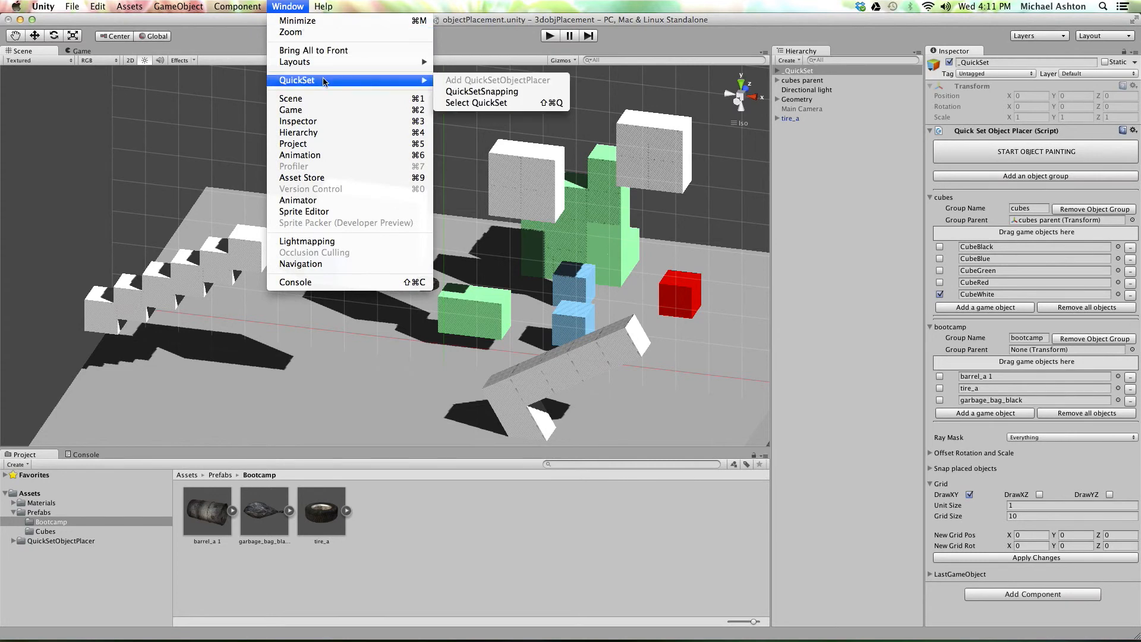
left_click(513, 94)
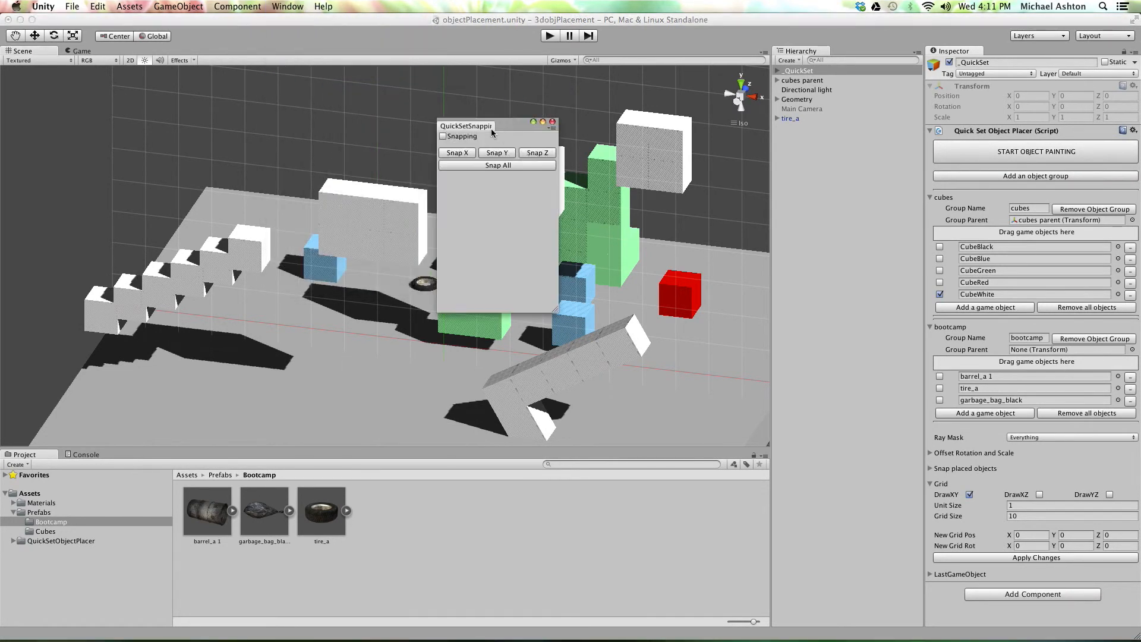
left_click_drag(485, 126, 844, 472)
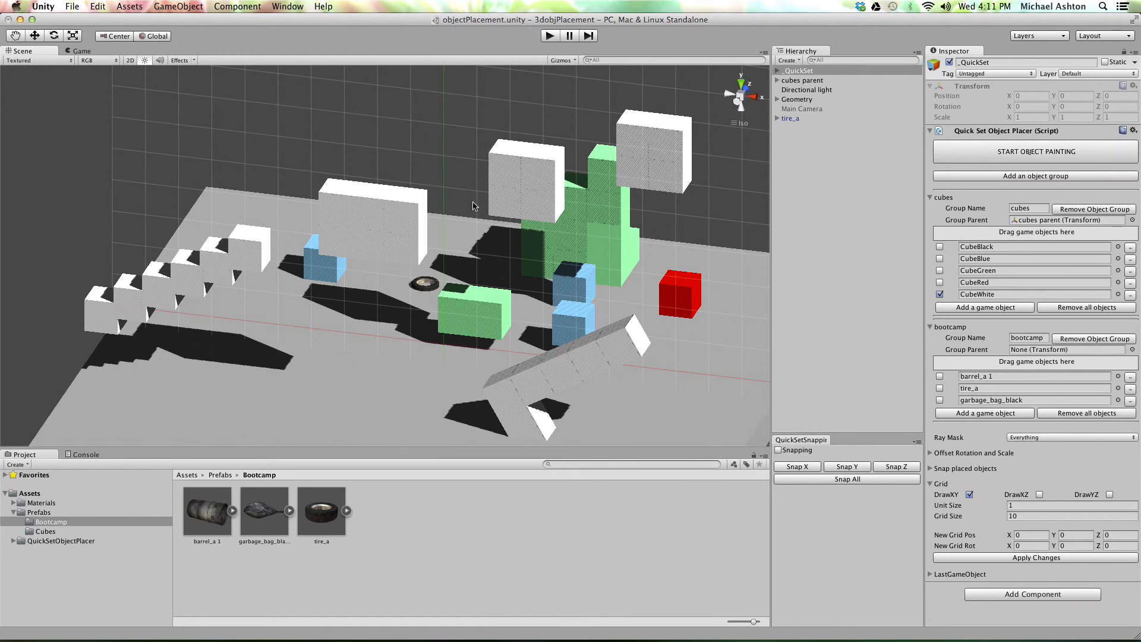
- Move the top CubeWhite of the white staircase up beside the wide white block
left_click_drag(382, 254, 458, 203, "alt")
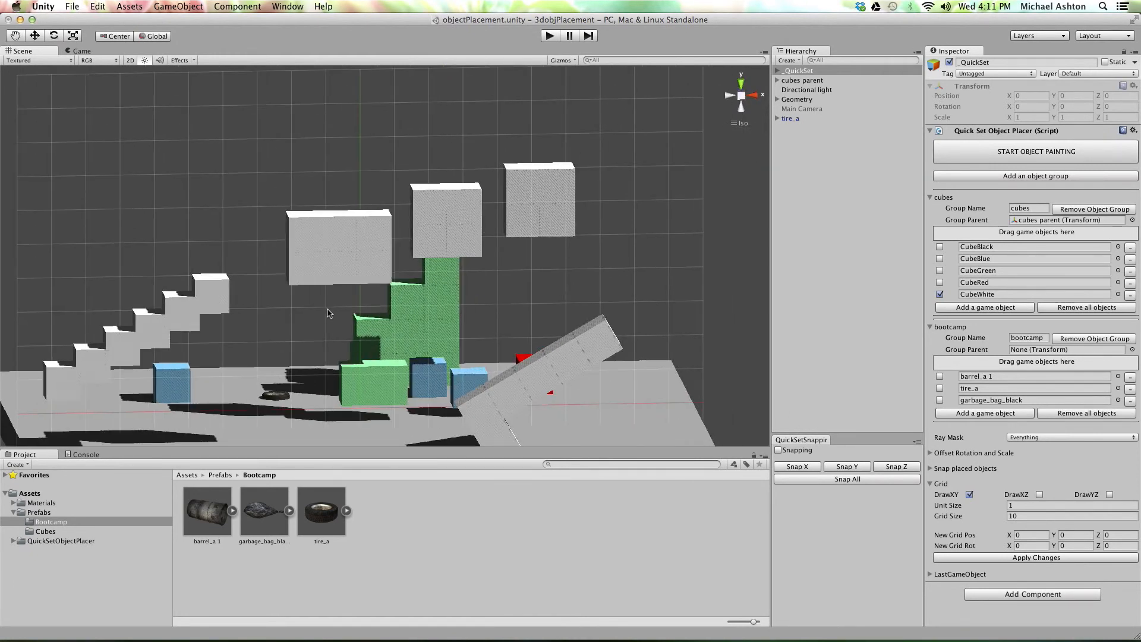
middle_click_drag(331, 305, 424, 241)
left_click(298, 233)
left_click_drag(298, 233, 336, 182)
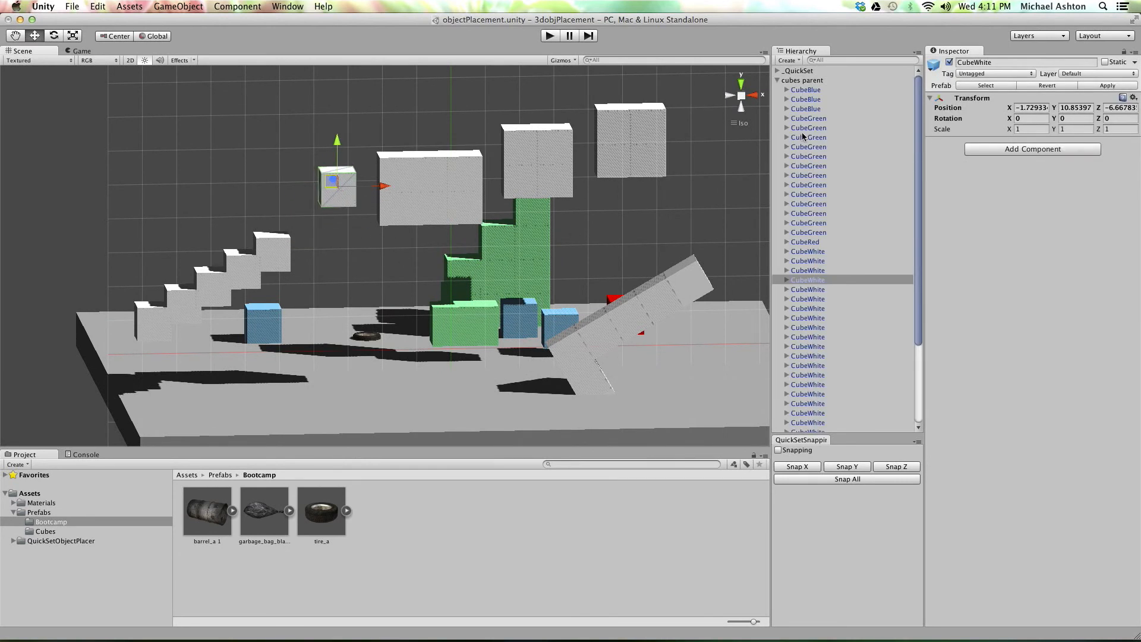
- Snap the detached CubeWhite to the grid on X and Y in the back view
left_click(732, 95)
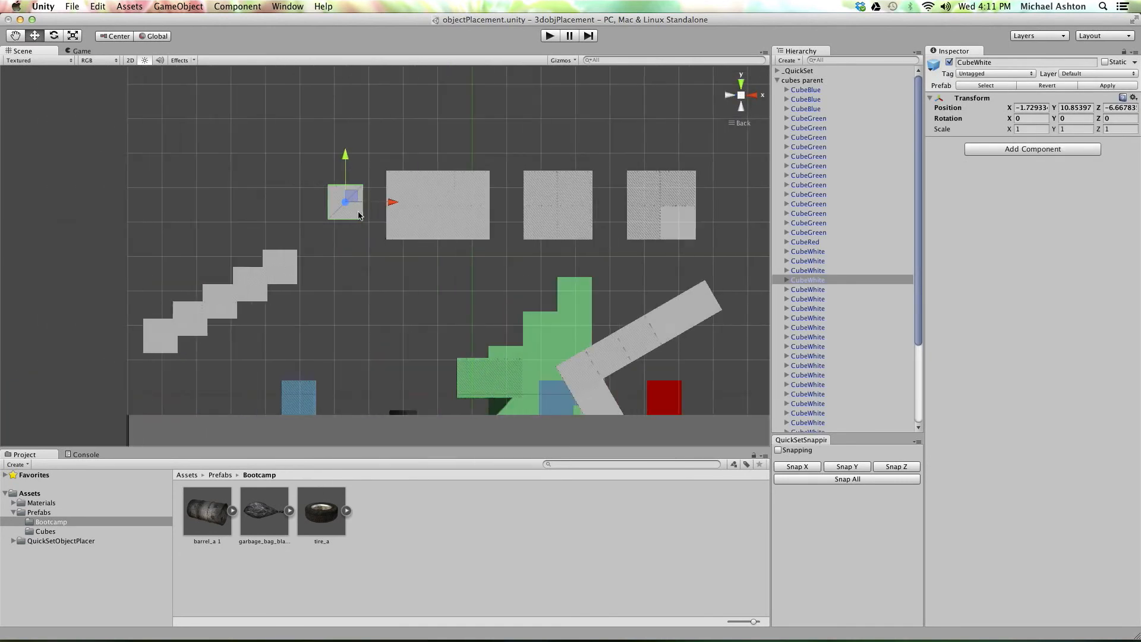
scroll(359, 216, "up", 5)
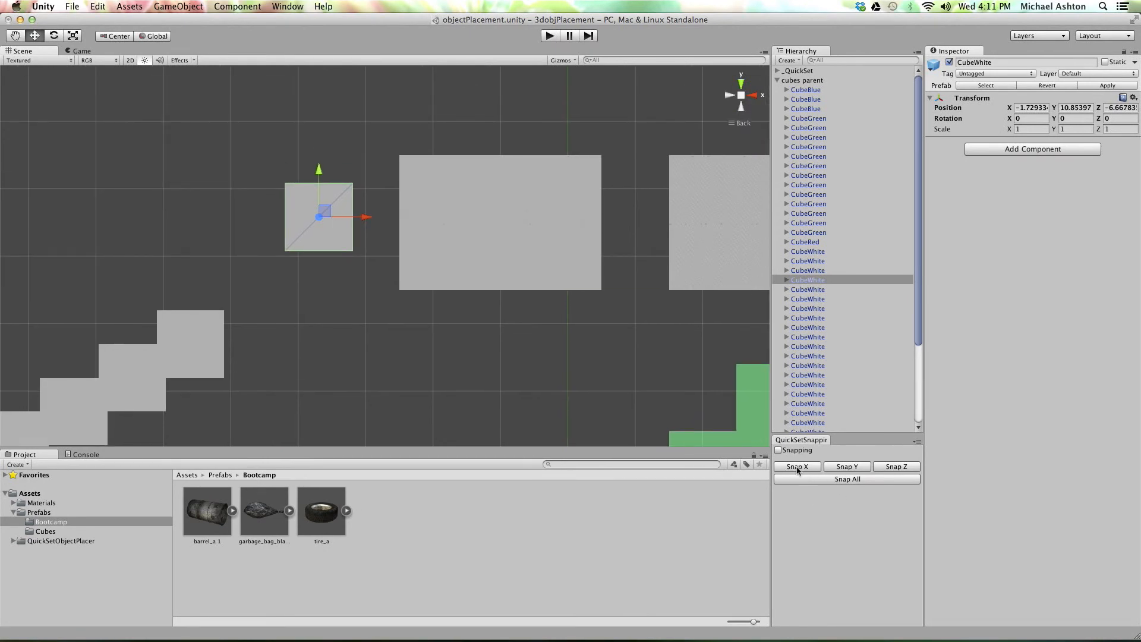
left_click(797, 467)
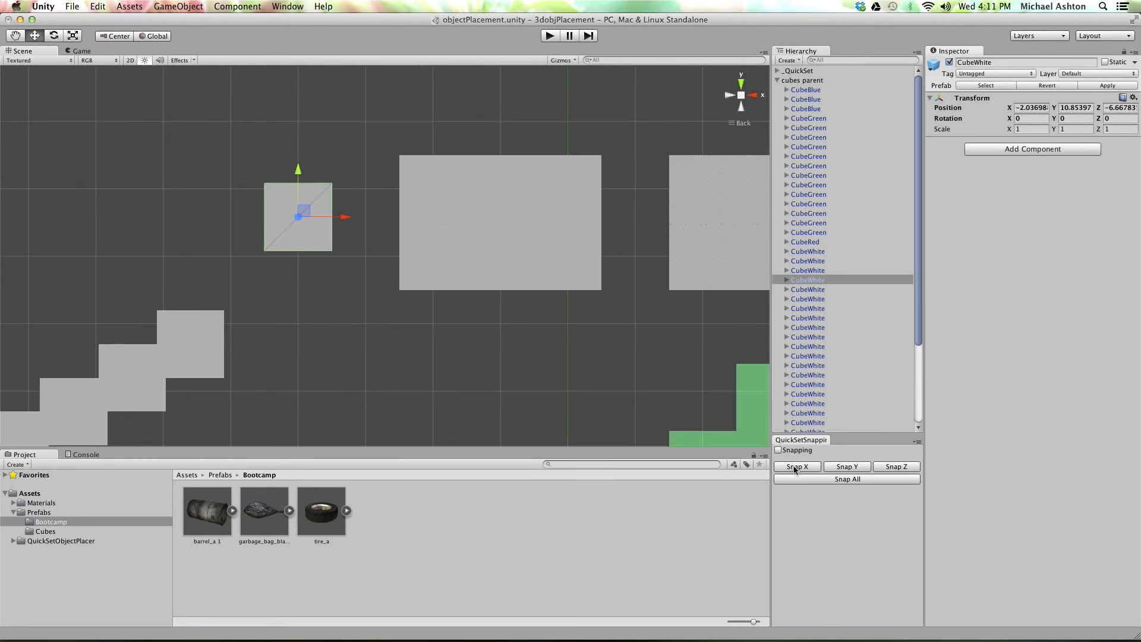
left_click(850, 467)
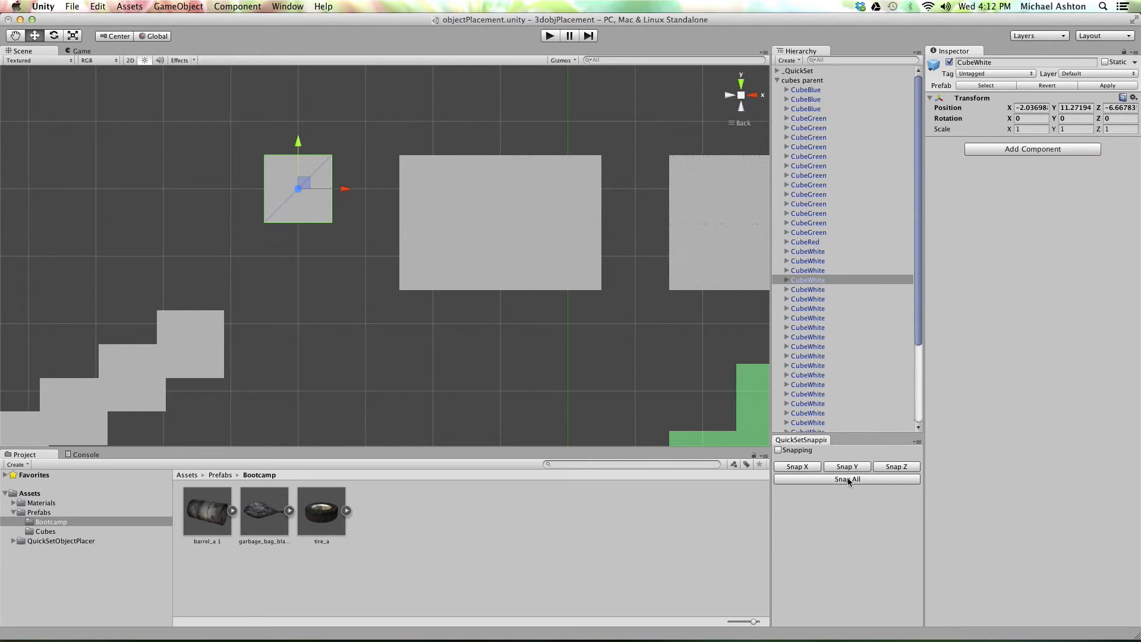
- Move the upper-left CubeWhite of the wide block up one grid unit and snap it on all axes
left_click(431, 170)
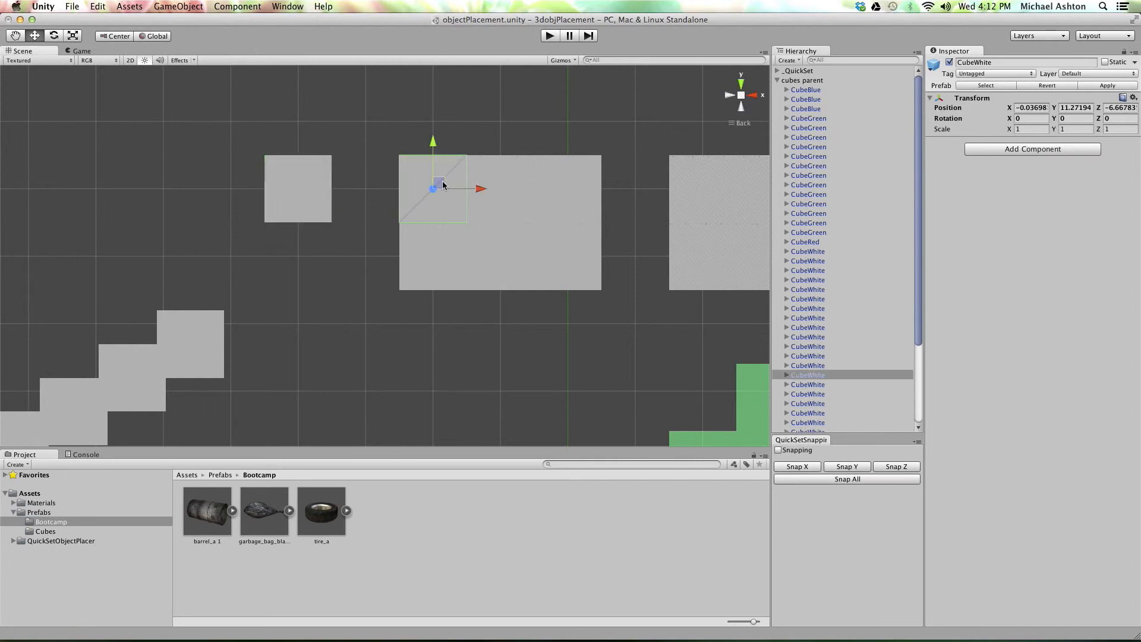
left_click_drag(443, 184, 443, 117)
left_click(830, 479)
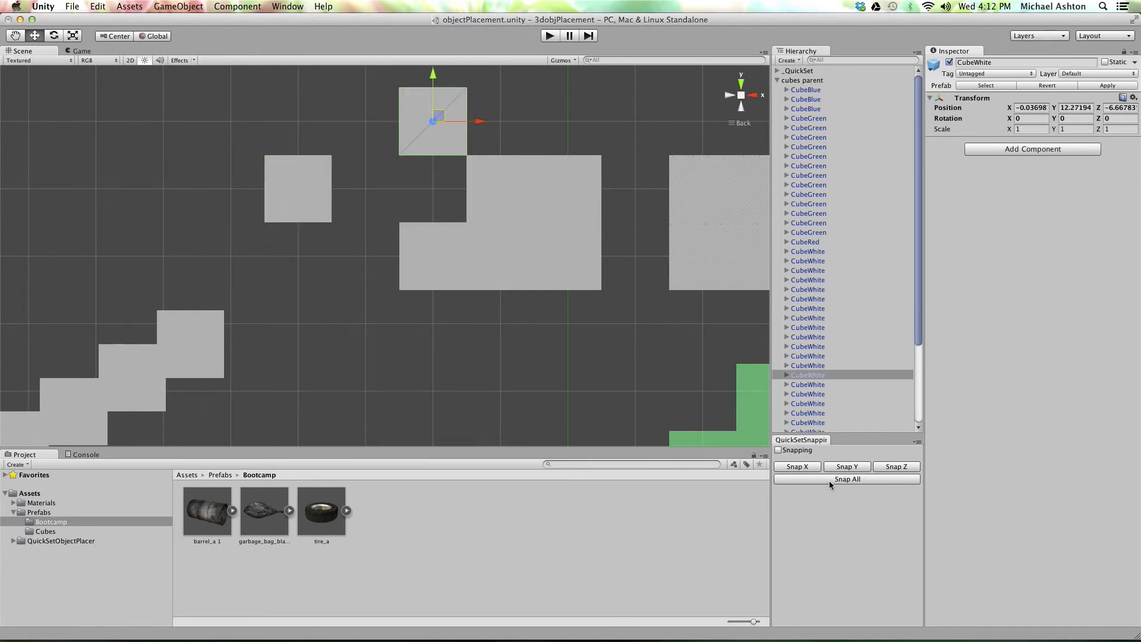
- Turn on Snapping and move a CubeWhite from the wide block to X 3.963012, Y 12.27194 in the angled view
scroll(515, 245, "down", 5)
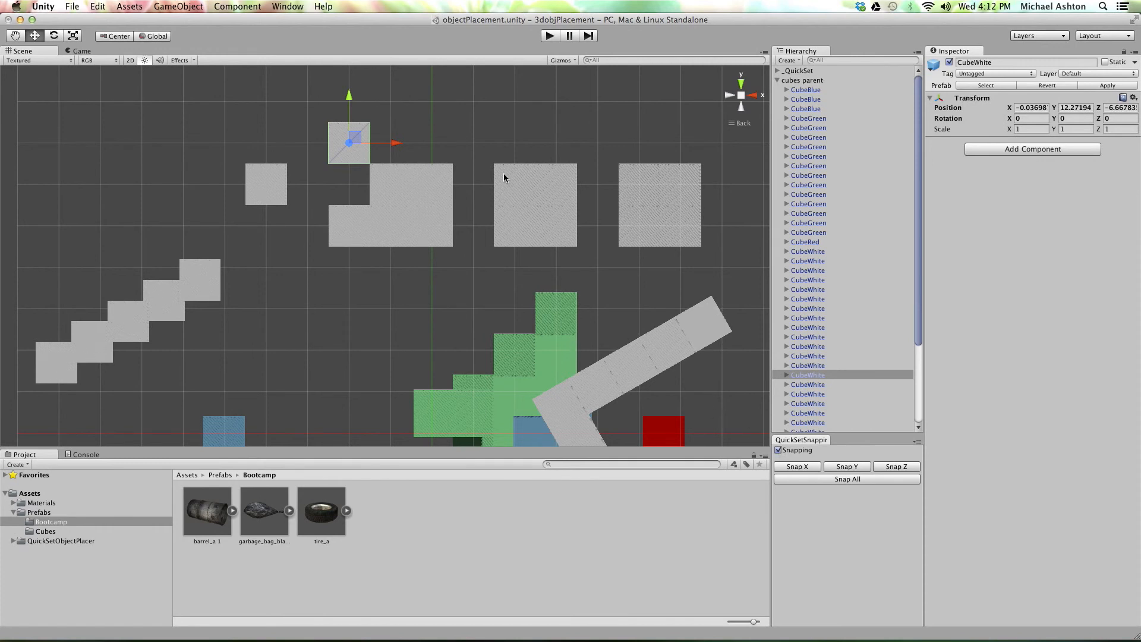
left_click_drag(504, 173, 545, 236, "alt")
left_click(444, 168)
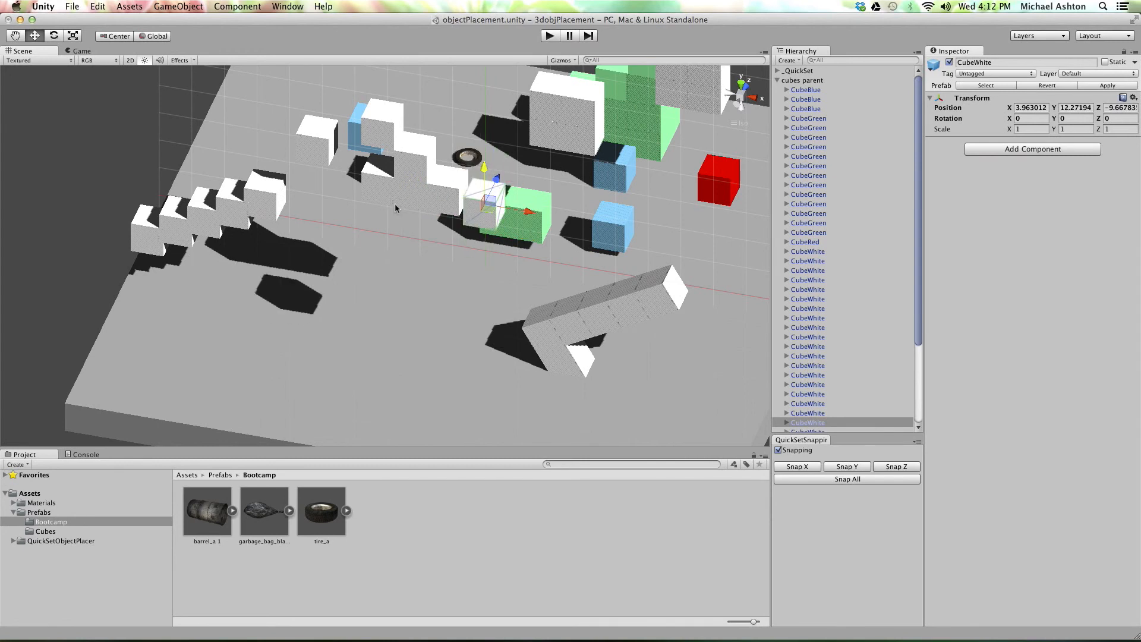